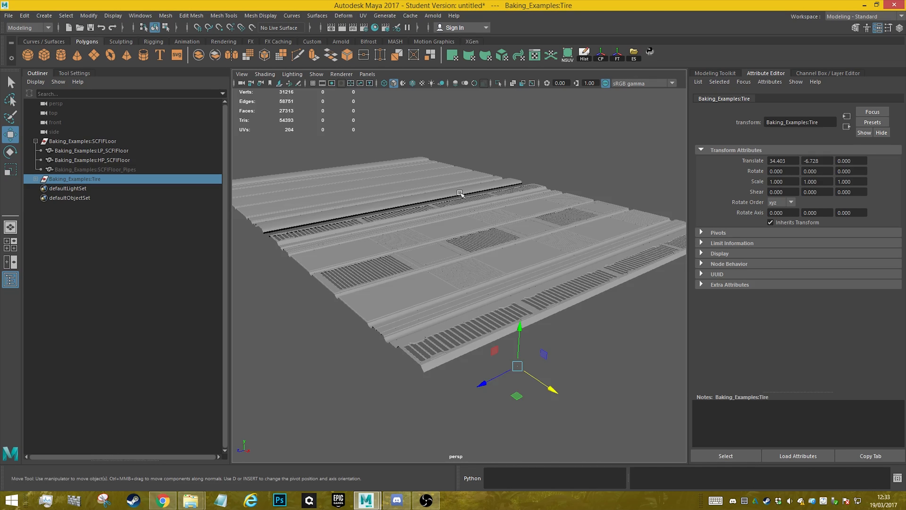
# - Examine the low-poly and high-poly sci-fi floor meshes side by side from several angles
pyautogui.keyDown('alt'); pyautogui.moveTo(460, 193); pyautogui.dragTo(501, 229); pyautogui.keyUp('alt')
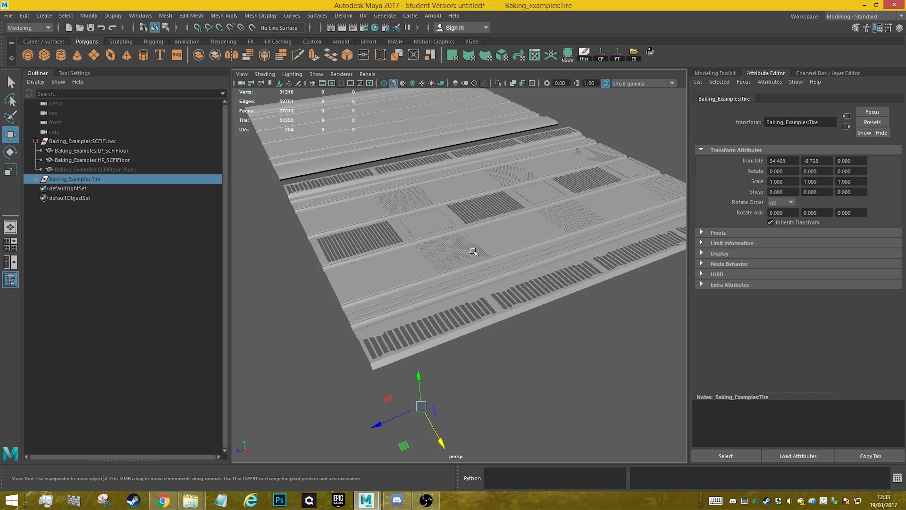
pyautogui.keyDown('alt'); pyautogui.moveTo(503, 277); pyautogui.dragTo(465, 190, button='middle'); pyautogui.keyUp('alt')
pyautogui.keyDown('alt'); pyautogui.moveTo(465, 190); pyautogui.dragTo(461, 220); pyautogui.keyUp('alt')
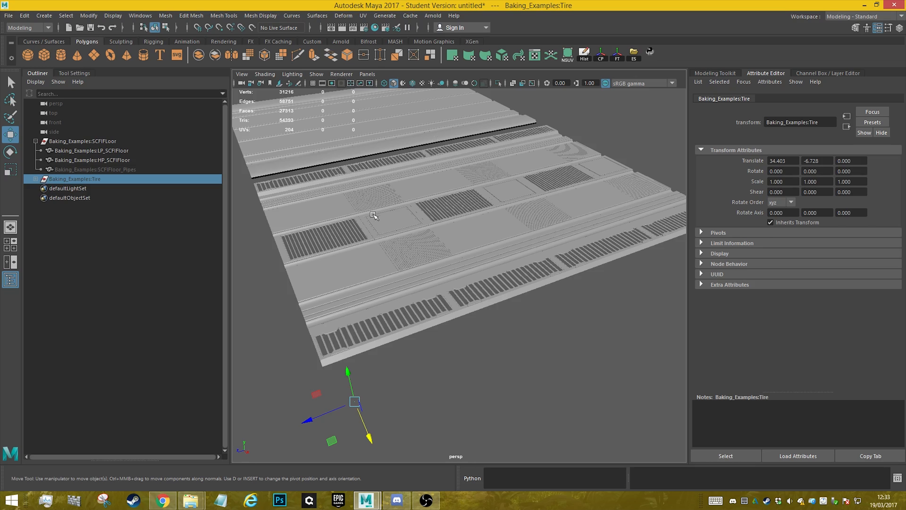
pyautogui.keyDown('alt'); pyautogui.moveTo(373, 214); pyautogui.dragTo(407, 219, button='middle'); pyautogui.keyUp('alt')
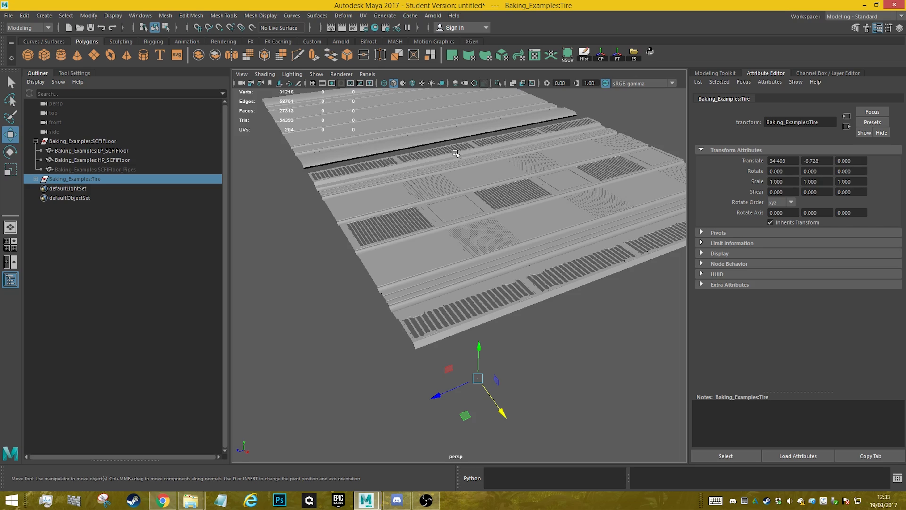
pyautogui.scroll(5, 428, 203)
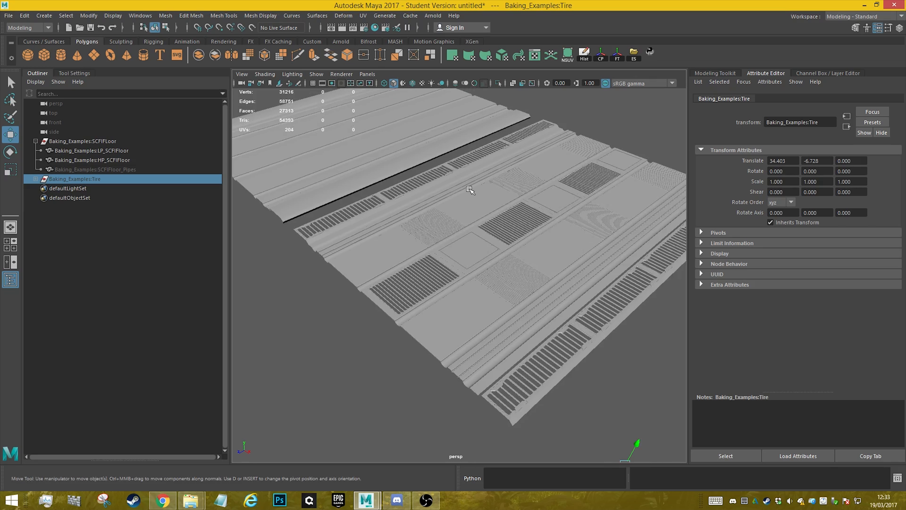
pyautogui.keyDown('alt'); pyautogui.moveTo(406, 188); pyautogui.dragTo(517, 228, button='middle'); pyautogui.keyUp('alt')
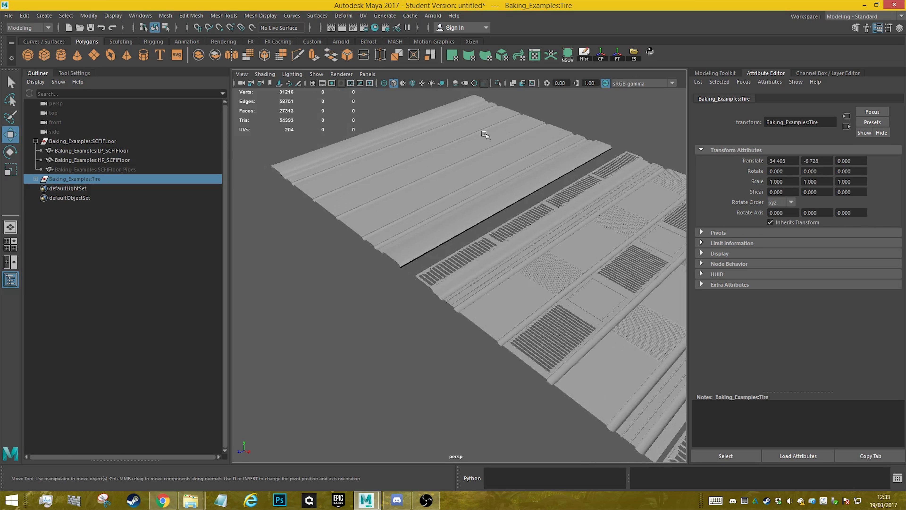
pyautogui.keyDown('alt'); pyautogui.moveTo(585, 296); pyautogui.dragTo(436, 209, button='middle'); pyautogui.keyUp('alt')
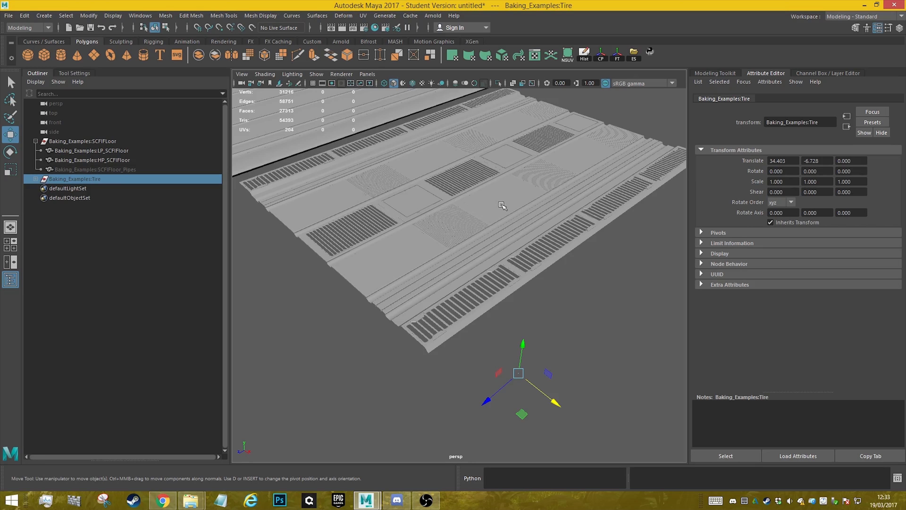
pyautogui.keyDown('alt'); pyautogui.moveTo(502, 206); pyautogui.dragTo(499, 247, button='middle'); pyautogui.keyUp('alt')
pyautogui.keyDown('alt'); pyautogui.moveTo(528, 224); pyautogui.dragTo(501, 312); pyautogui.keyUp('alt')
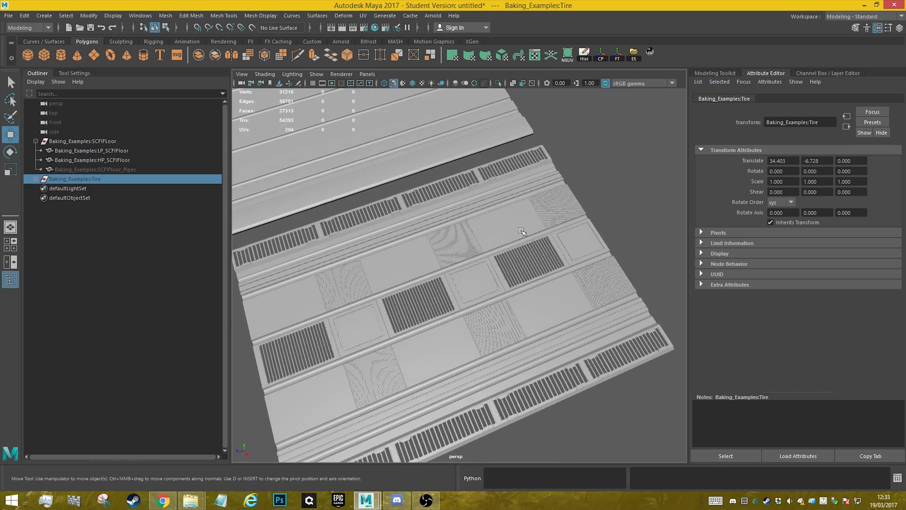
pyautogui.keyDown('alt'); pyautogui.moveTo(483, 311); pyautogui.dragTo(492, 246, button='middle'); pyautogui.keyUp('alt')
pyautogui.keyDown('alt'); pyautogui.moveTo(442, 284); pyautogui.dragTo(479, 251); pyautogui.keyUp('alt')
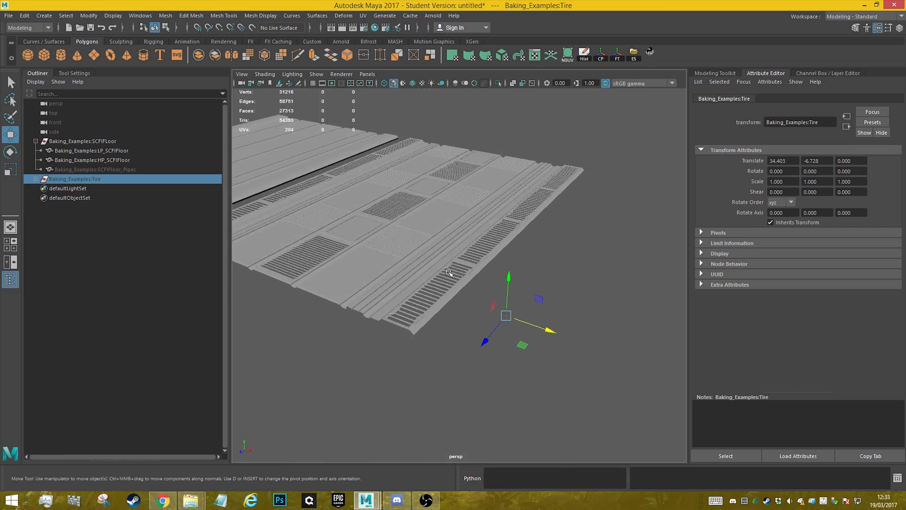
pyautogui.scroll(2, 450, 271)
pyautogui.keyDown('alt'); pyautogui.moveTo(387, 284); pyautogui.dragTo(535, 245, button='middle'); pyautogui.keyUp('alt')
pyautogui.keyDown('alt'); pyautogui.moveTo(547, 217); pyautogui.dragTo(469, 249); pyautogui.keyUp('alt')
# - Select the high-poly floor and pick individual face shells around its edge grate and ridged strips to inspect its construction
pyautogui.click(508, 241)
pyautogui.scroll(4, 465, 242)
pyautogui.keyDown('alt'); pyautogui.moveTo(465, 242); pyautogui.dragTo(491, 231, button='middle'); pyautogui.keyUp('alt')
pyautogui.scroll(-6, 499, 222)
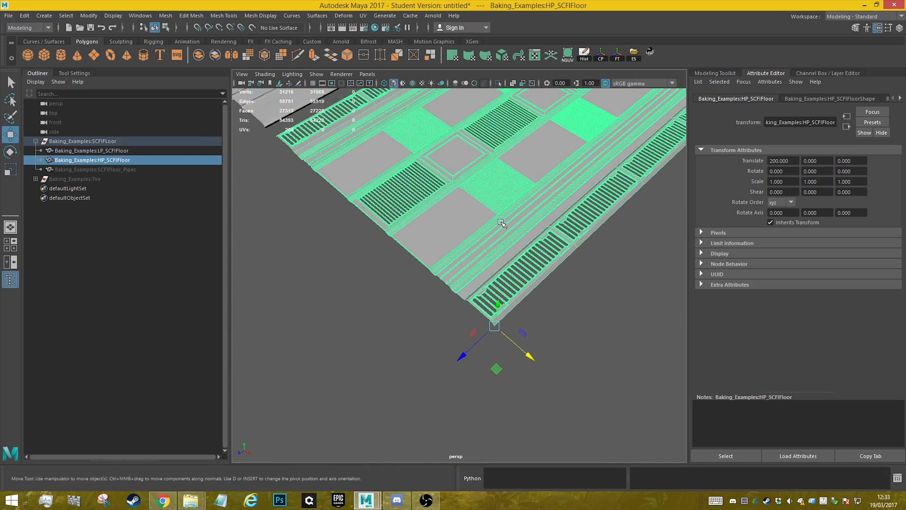
pyautogui.click(491, 191)
pyautogui.doubleClick(490, 190)
pyautogui.scroll(5, 536, 234)
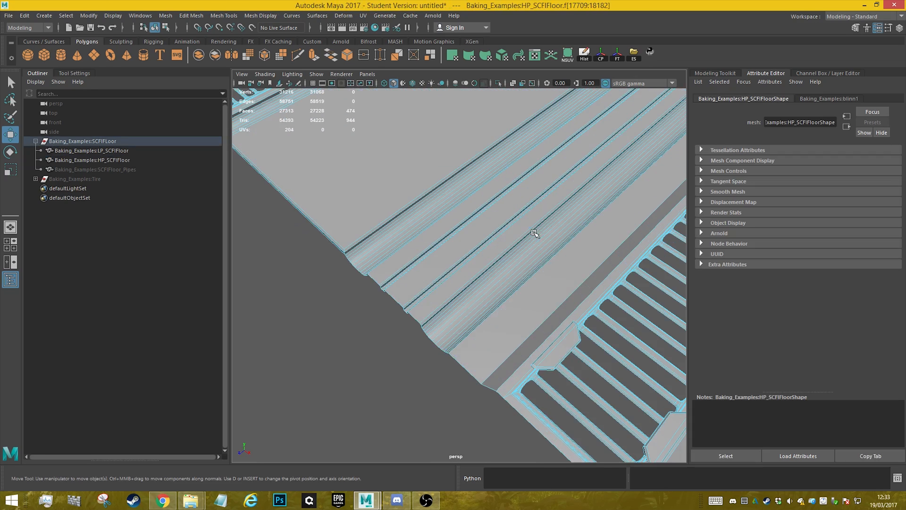
pyautogui.keyDown('alt'); pyautogui.moveTo(536, 234); pyautogui.dragTo(455, 348, button='middle'); pyautogui.keyUp('alt')
pyautogui.keyDown('alt'); pyautogui.moveTo(455, 348); pyautogui.dragTo(514, 226); pyautogui.keyUp('alt')
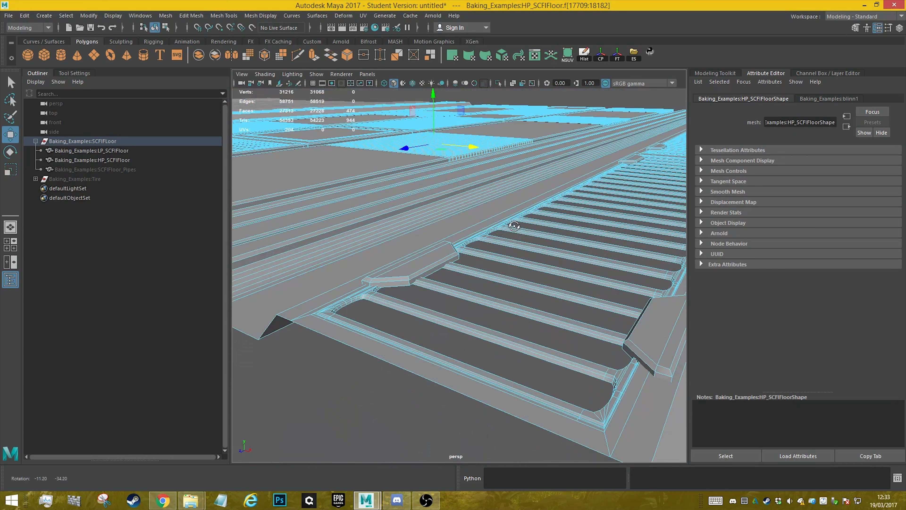
pyautogui.doubleClick(528, 263)
pyautogui.doubleClick(370, 236)
pyautogui.scroll(-6, 387, 244)
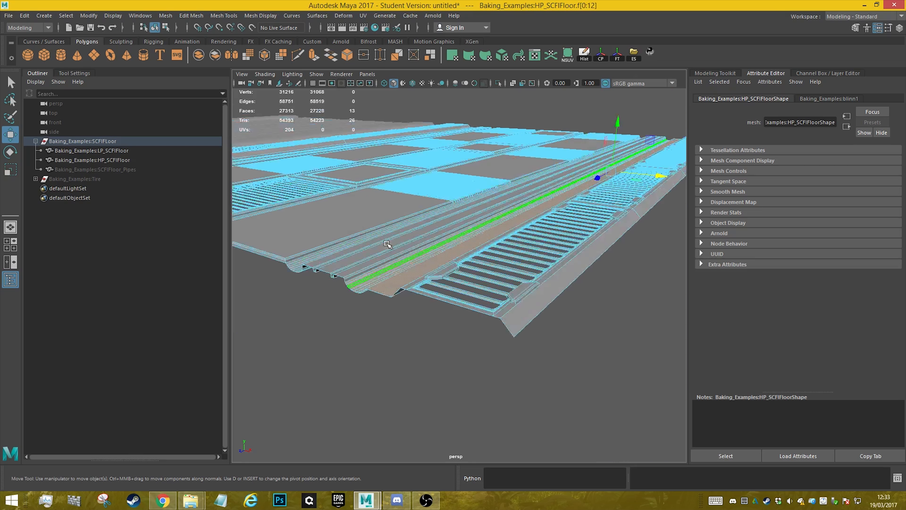
# - Pick several flat and framed panel pieces in the middle of the high-poly floor to inspect them as separate shells
pyautogui.keyDown('alt'); pyautogui.moveTo(389, 245); pyautogui.dragTo(527, 228); pyautogui.keyUp('alt')
pyautogui.scroll(5, 514, 253)
pyautogui.keyDown('alt'); pyautogui.moveTo(514, 252); pyautogui.dragTo(475, 297, button='middle'); pyautogui.keyUp('alt')
pyautogui.doubleClick(467, 276)
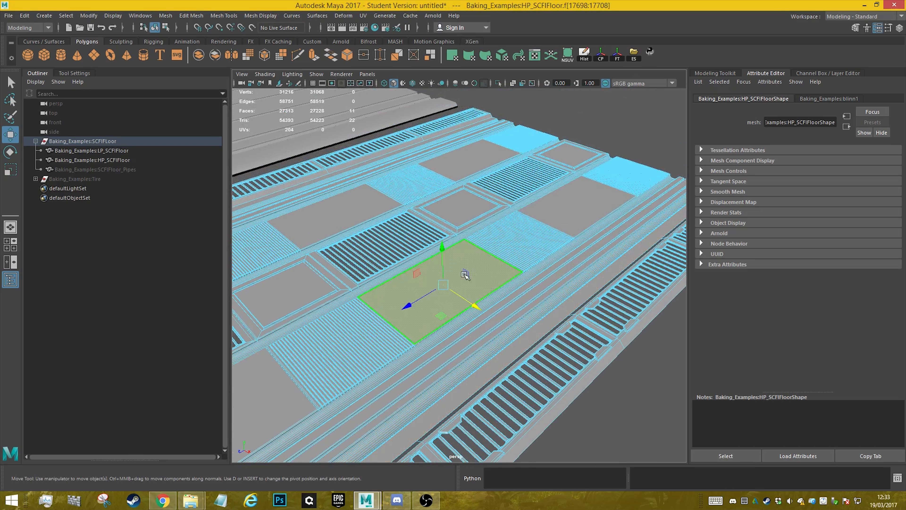
pyautogui.doubleClick(573, 212)
pyautogui.doubleClick(458, 204)
pyautogui.doubleClick(570, 155)
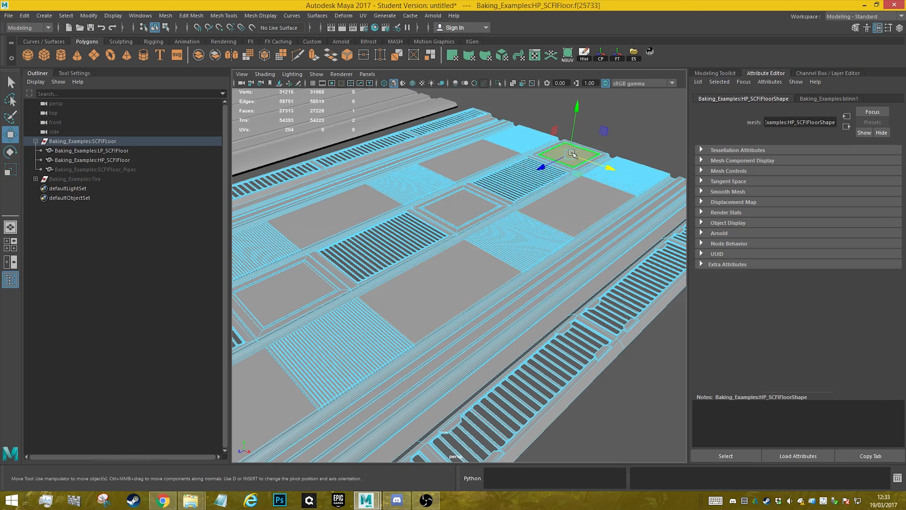
pyautogui.doubleClick(467, 161)
pyautogui.keyDown('alt'); pyautogui.moveTo(460, 294); pyautogui.dragTo(478, 221, button='middle'); pyautogui.keyUp('alt')
pyautogui.scroll(-5, 484, 222)
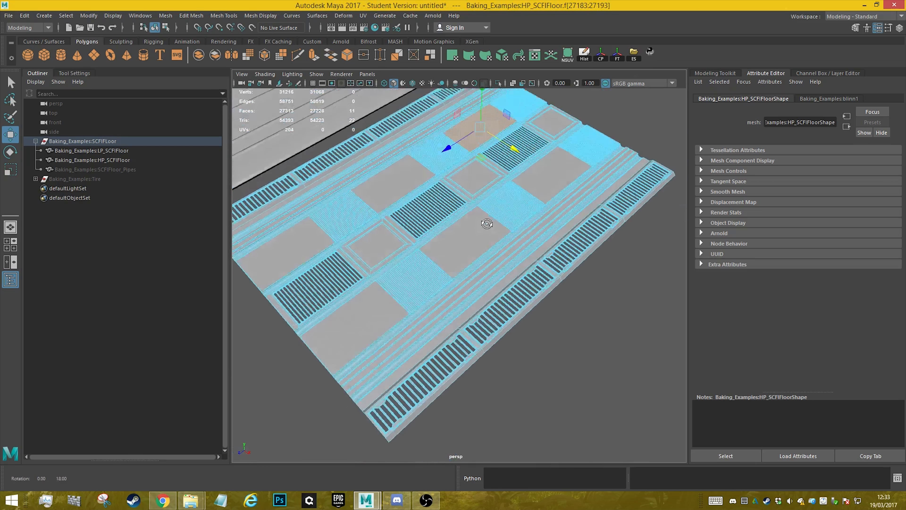
# - Select the low-poly floor and inspect its UV layout in the Nightshade UV Editor
pyautogui.keyDown('alt'); pyautogui.moveTo(487, 224); pyautogui.dragTo(436, 206); pyautogui.keyUp('alt')
pyautogui.keyDown('alt'); pyautogui.moveTo(350, 203); pyautogui.dragTo(419, 216, button='middle'); pyautogui.keyUp('alt')
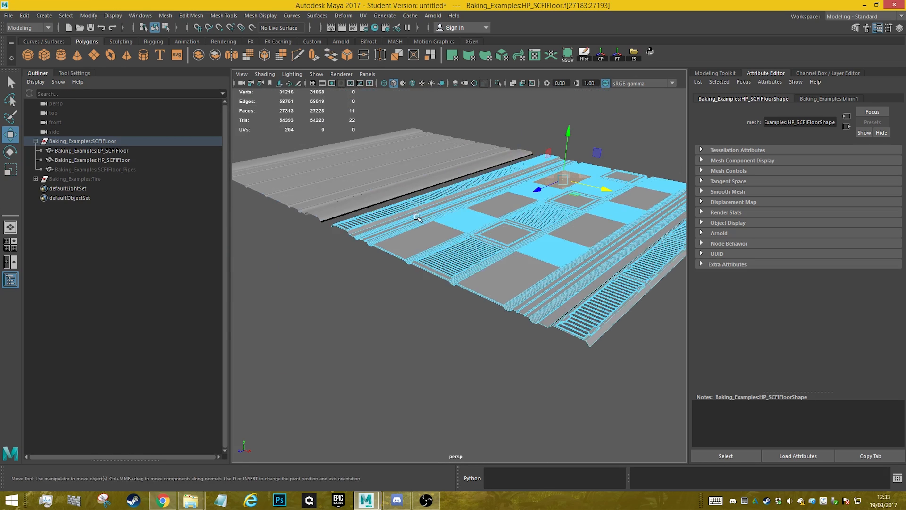
pyautogui.keyDown('alt'); pyautogui.moveTo(360, 203); pyautogui.dragTo(387, 196); pyautogui.keyUp('alt')
pyautogui.click(386, 196)
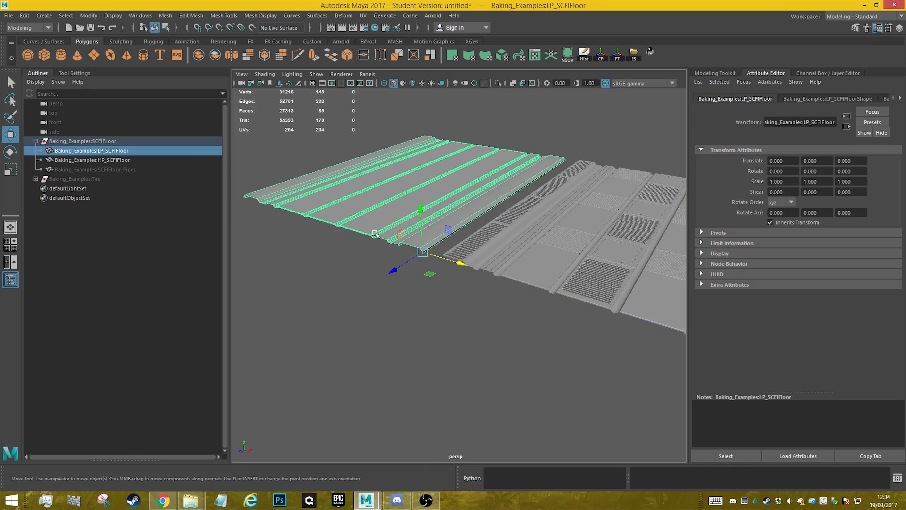
pyautogui.click(565, 55)
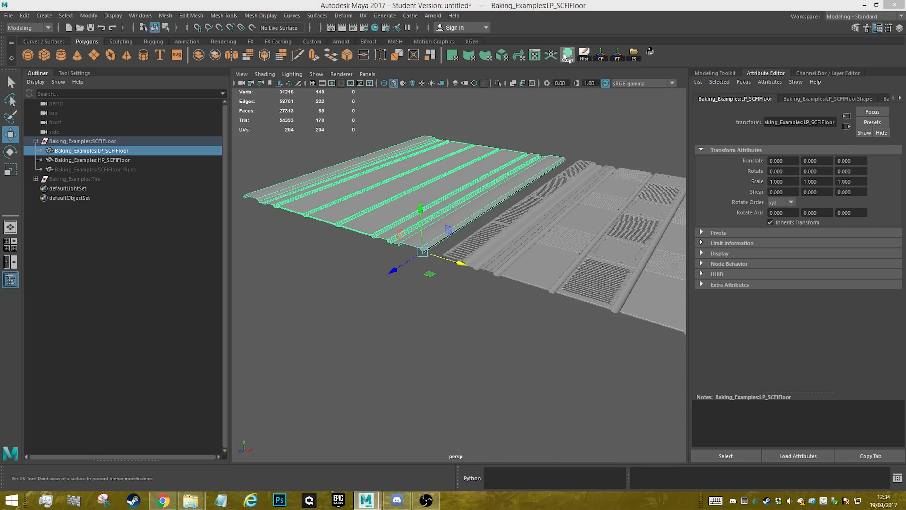
pyautogui.moveTo(600, 310); pyautogui.dragTo(419, 1)
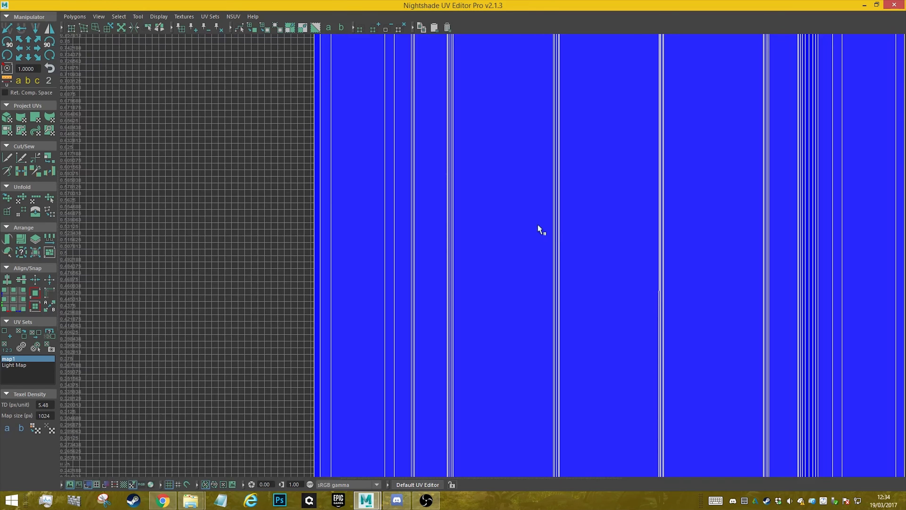
pyautogui.scroll(-7, 571, 222)
pyautogui.keyDown('alt'); pyautogui.moveTo(627, 232); pyautogui.dragTo(551, 176, button='middle'); pyautogui.keyUp('alt')
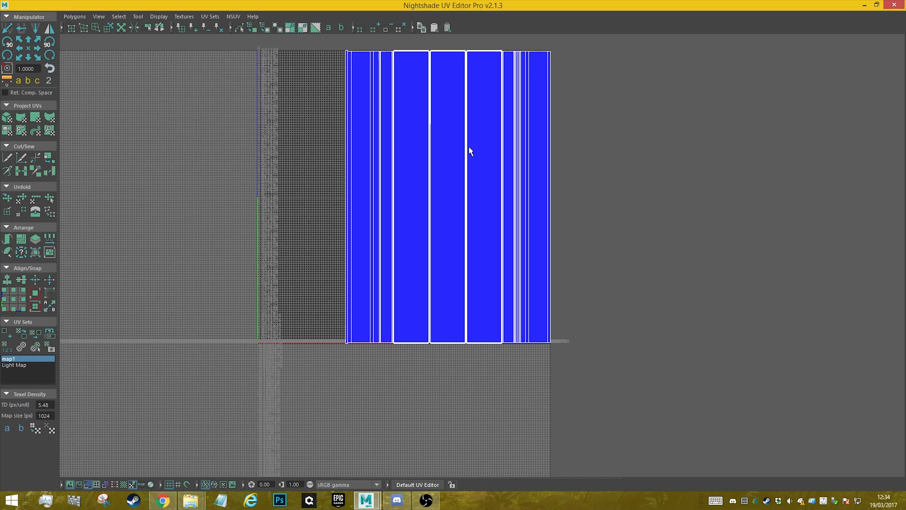
pyautogui.keyDown('alt'); pyautogui.moveTo(450, 115); pyautogui.dragTo(450, 148, button='middle'); pyautogui.keyUp('alt')
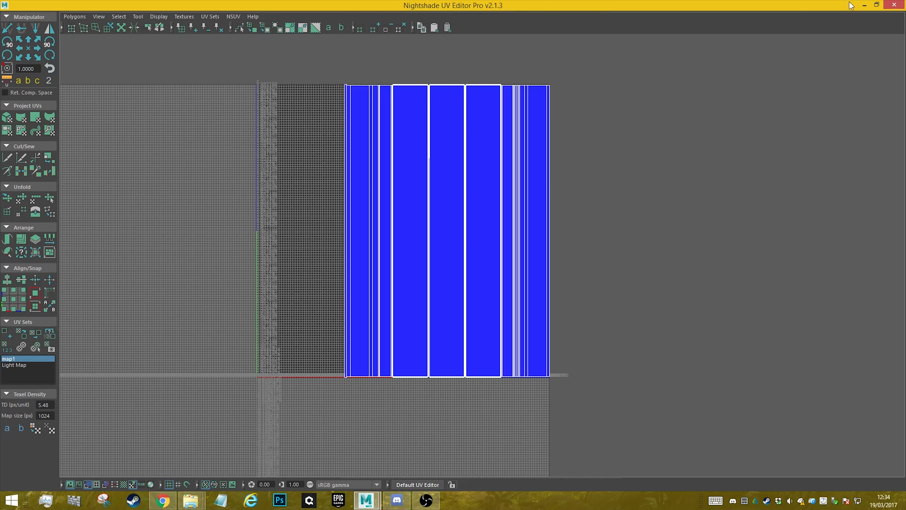
pyautogui.click(865, 5)
# - Select the high-poly floor and check its UV layout in the UV editor
pyautogui.keyDown('alt'); pyautogui.moveTo(660, 255); pyautogui.dragTo(553, 259, button='middle'); pyautogui.keyUp('alt')
pyautogui.click(553, 259)
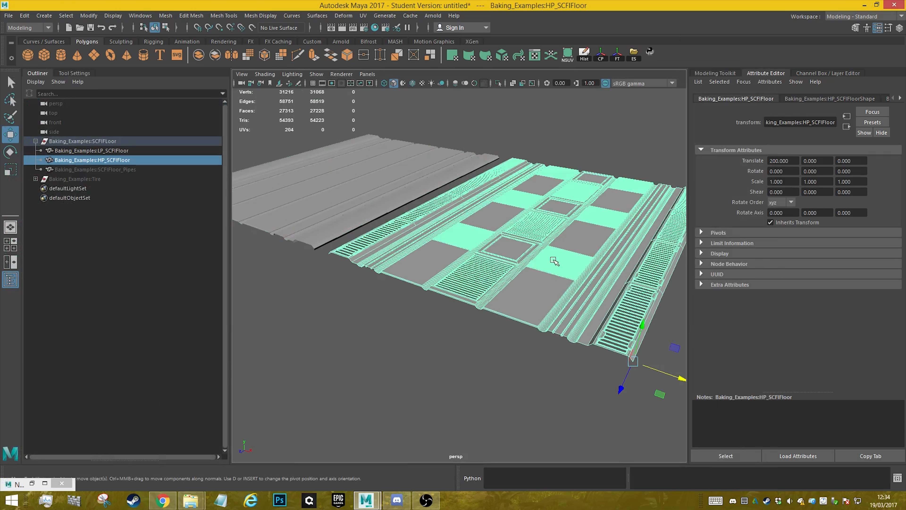
pyautogui.keyDown('alt'); pyautogui.moveTo(552, 259); pyautogui.dragTo(519, 233); pyautogui.keyUp('alt')
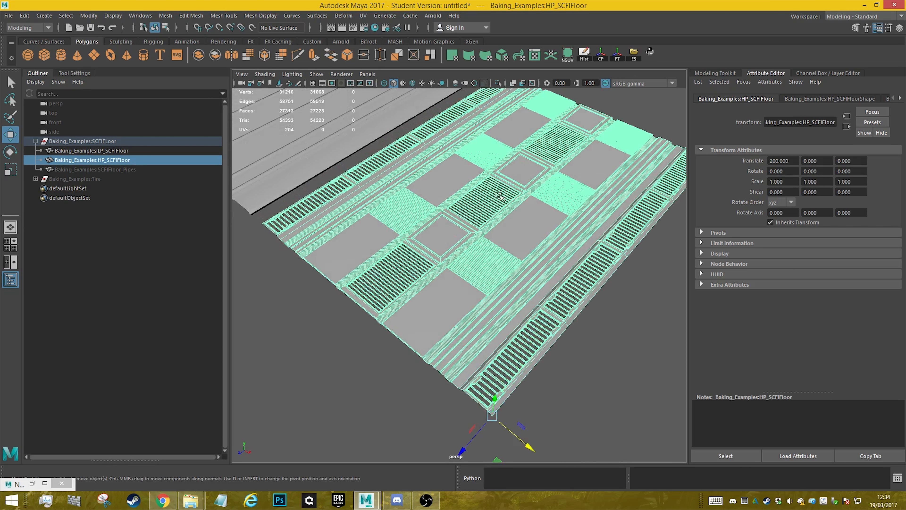
pyautogui.keyDown('alt'); pyautogui.moveTo(524, 282); pyautogui.dragTo(501, 249, button='middle'); pyautogui.keyUp('alt')
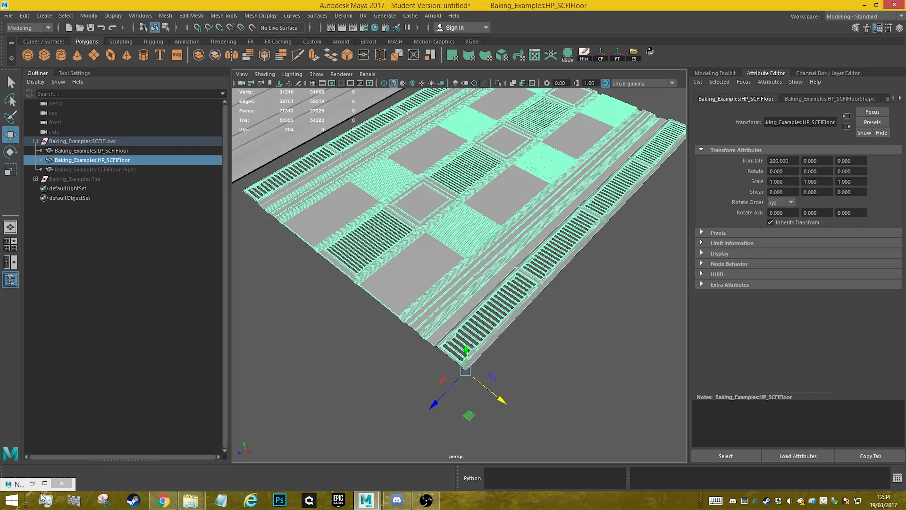
pyautogui.click(32, 483)
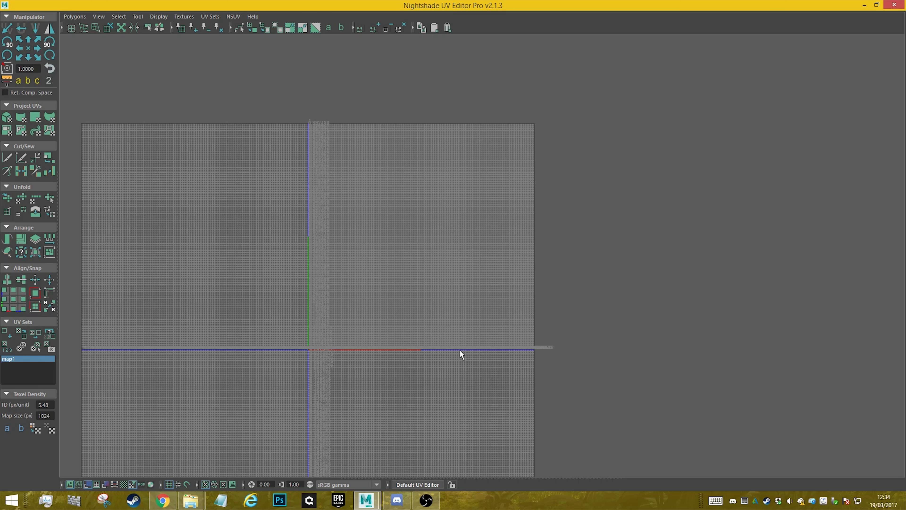
pyautogui.click(865, 5)
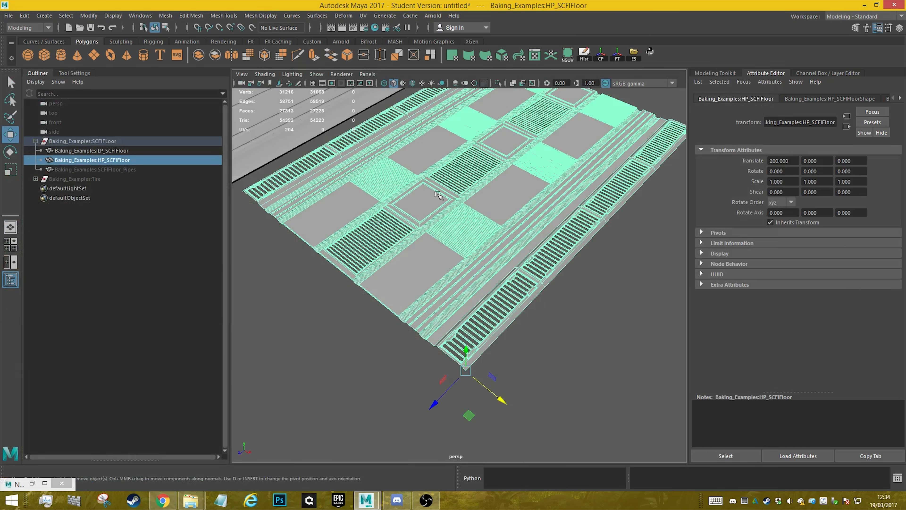
# - Examine the high-poly floor's raised detail and edges up close and next to the low-poly floor
pyautogui.scroll(3, 471, 215)
pyautogui.keyDown('alt'); pyautogui.moveTo(500, 217); pyautogui.dragTo(460, 218, button='middle'); pyautogui.keyUp('alt')
pyautogui.scroll(-4, 460, 219)
pyautogui.keyDown('alt'); pyautogui.moveTo(460, 218); pyautogui.dragTo(487, 178); pyautogui.keyUp('alt')
pyautogui.keyDown('alt'); pyautogui.moveTo(421, 240); pyautogui.dragTo(447, 165, button='middle'); pyautogui.keyUp('alt')
pyautogui.keyDown('alt'); pyautogui.moveTo(447, 165); pyautogui.dragTo(392, 137); pyautogui.keyUp('alt')
pyautogui.scroll(4, 457, 174)
pyautogui.keyDown('alt'); pyautogui.moveTo(489, 165); pyautogui.dragTo(437, 218, button='middle'); pyautogui.keyUp('alt')
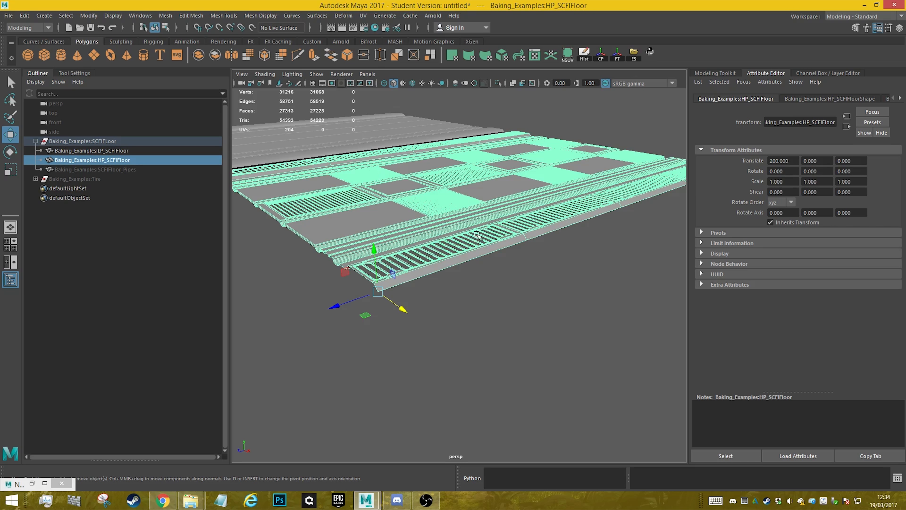
pyautogui.keyDown('alt'); pyautogui.moveTo(479, 225); pyautogui.dragTo(543, 236); pyautogui.keyUp('alt')
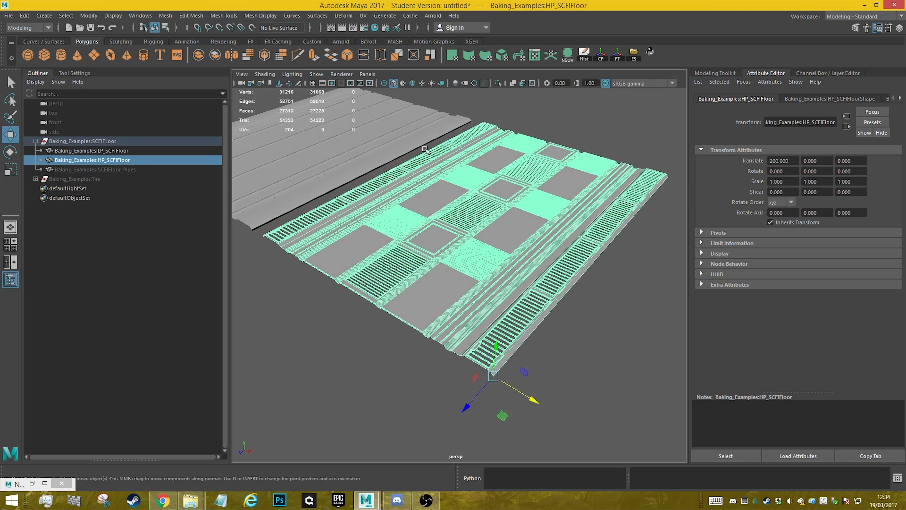
pyautogui.keyDown('alt'); pyautogui.moveTo(448, 235); pyautogui.dragTo(531, 248, button='middle'); pyautogui.keyUp('alt')
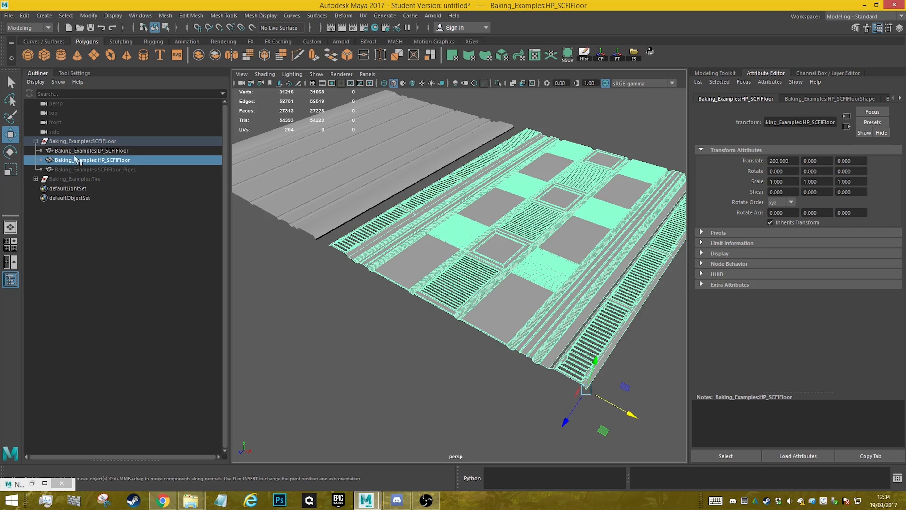
# - Select the LP_SCFIFloor mesh and show the viewport grid
pyautogui.click(116, 153)
pyautogui.keyDown('alt'); pyautogui.moveTo(407, 230); pyautogui.dragTo(387, 192, button='middle'); pyautogui.keyUp('alt')
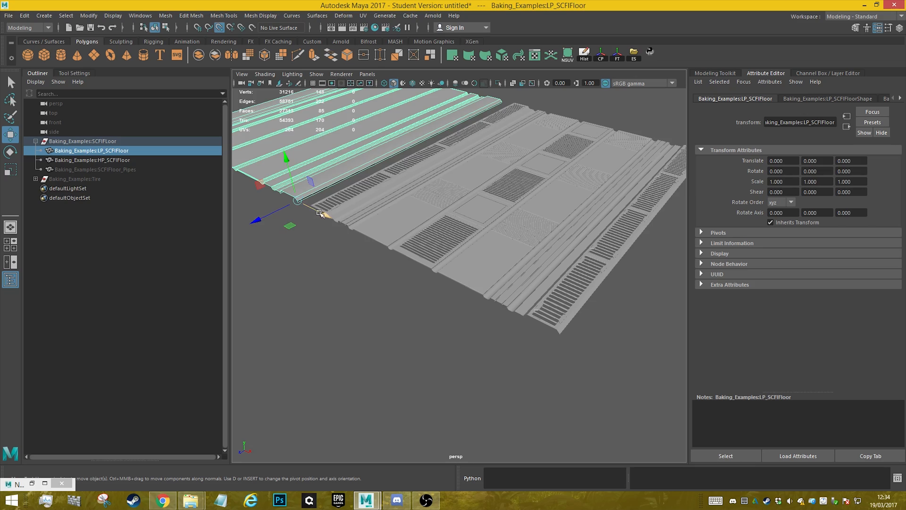
pyautogui.click(313, 83)
pyautogui.keyDown('alt'); pyautogui.moveTo(346, 148); pyautogui.dragTo(449, 172, button='middle'); pyautogui.keyUp('alt')
pyautogui.keyDown('alt'); pyautogui.moveTo(448, 172); pyautogui.dragTo(395, 184); pyautogui.keyUp('alt')
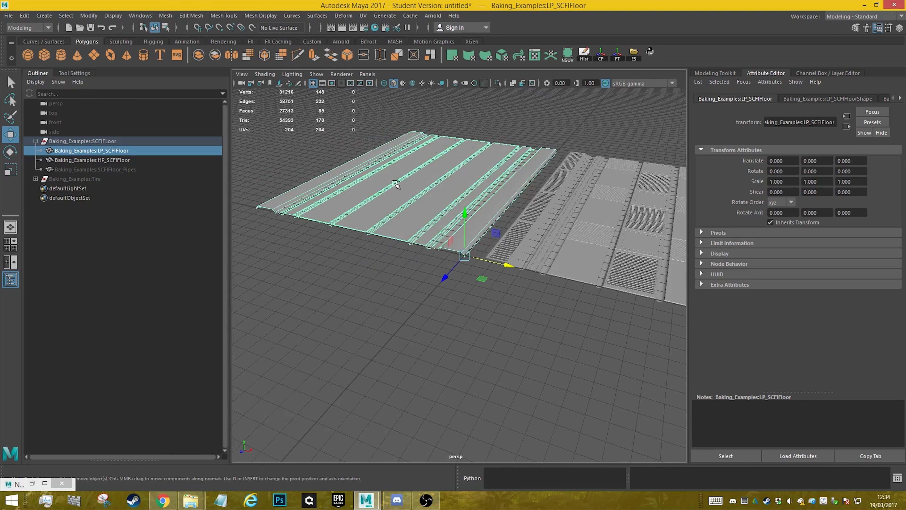
# - Snap the low-poly floor's pivot to the vertex at its front corner by the grid origin
pyautogui.scroll(5, 464, 257)
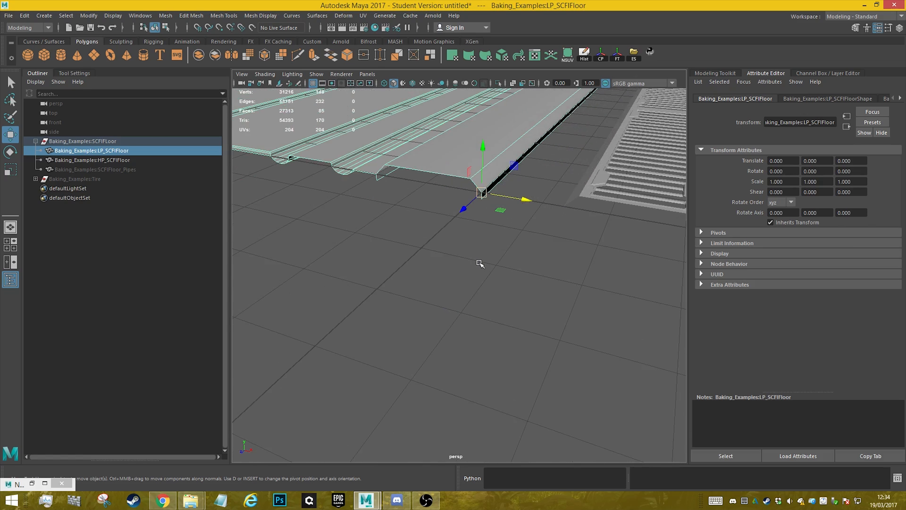
pyautogui.press('d')
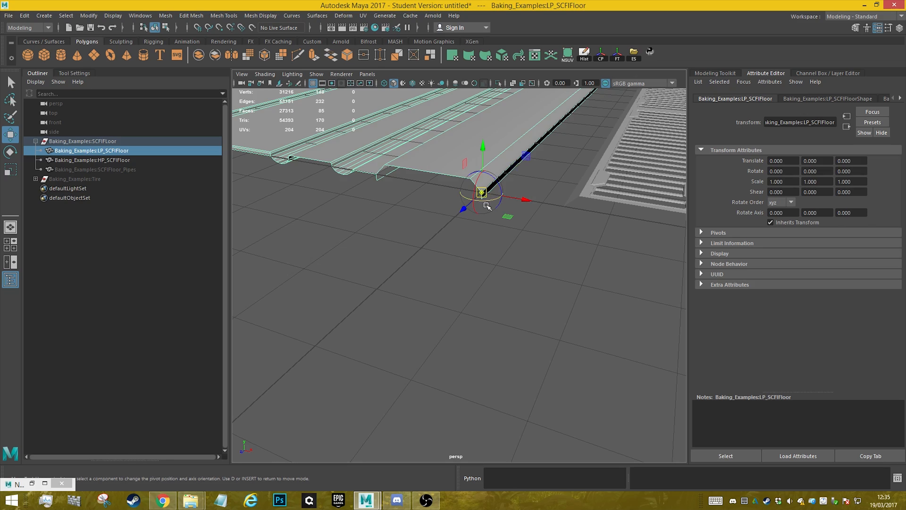
pyautogui.press('v')
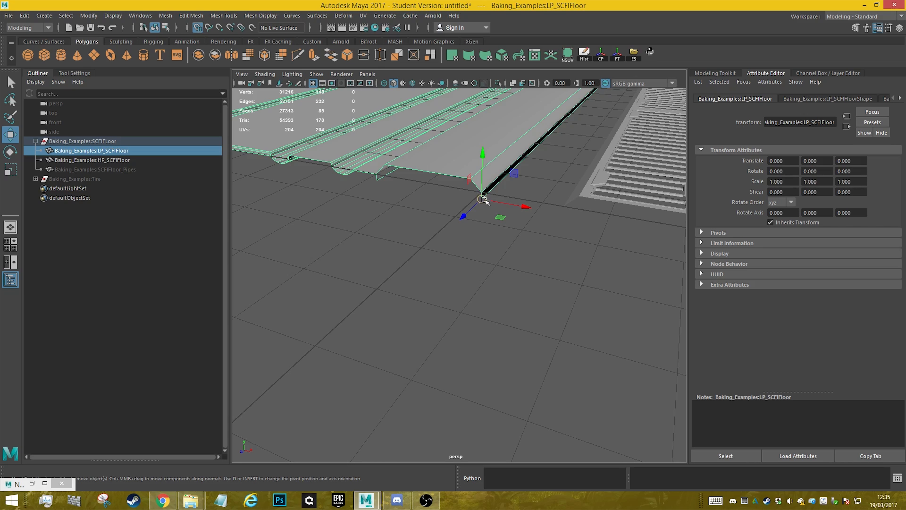
pyautogui.moveTo(485, 201); pyautogui.dragTo(482, 194)
# - Select the high-poly floor and snap it onto the low-poly floor's front corner vertex by the grid origin
pyautogui.scroll(-5, 500, 189)
pyautogui.keyDown('alt'); pyautogui.moveTo(514, 186); pyautogui.dragTo(414, 123, button='middle'); pyautogui.keyUp('alt')
pyautogui.click(575, 174)
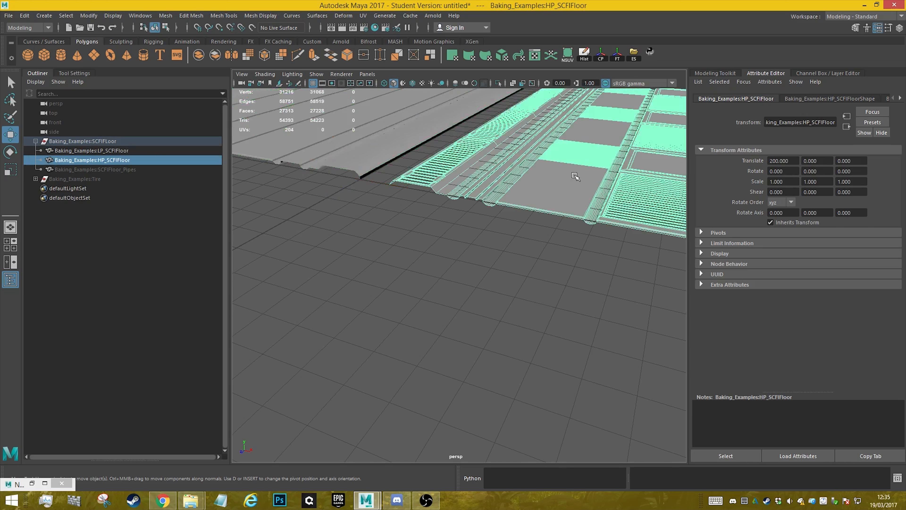
pyautogui.scroll(-3, 575, 175)
pyautogui.keyDown('alt'); pyautogui.moveTo(575, 175); pyautogui.dragTo(469, 171, button='middle'); pyautogui.keyUp('alt')
pyautogui.scroll(5, 621, 235)
pyautogui.keyDown('alt'); pyautogui.moveTo(621, 235); pyautogui.dragTo(473, 206, button='middle'); pyautogui.keyUp('alt')
pyautogui.scroll(4, 473, 206)
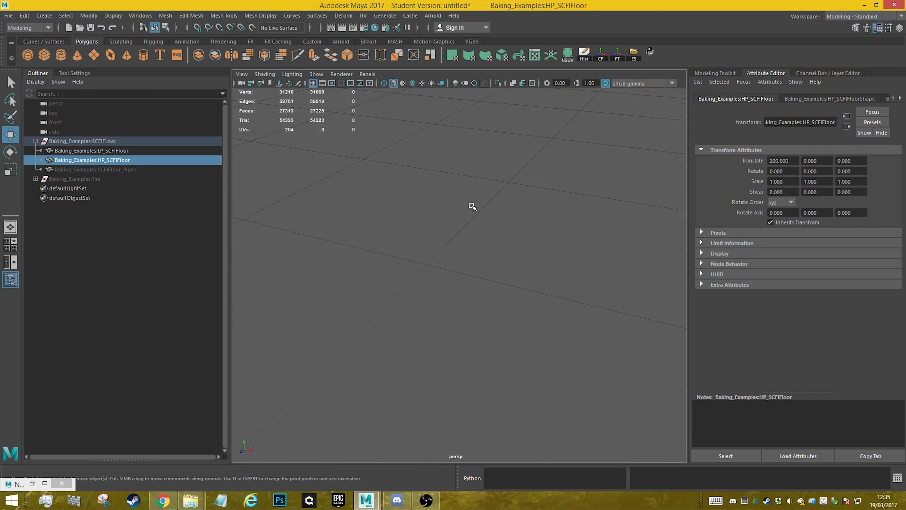
pyautogui.keyDown('alt'); pyautogui.moveTo(505, 114); pyautogui.dragTo(473, 182, button='middle'); pyautogui.keyUp('alt')
pyautogui.scroll(-6, 473, 182)
pyautogui.keyDown('alt'); pyautogui.moveTo(469, 271); pyautogui.dragTo(580, 268, button='middle'); pyautogui.keyUp('alt')
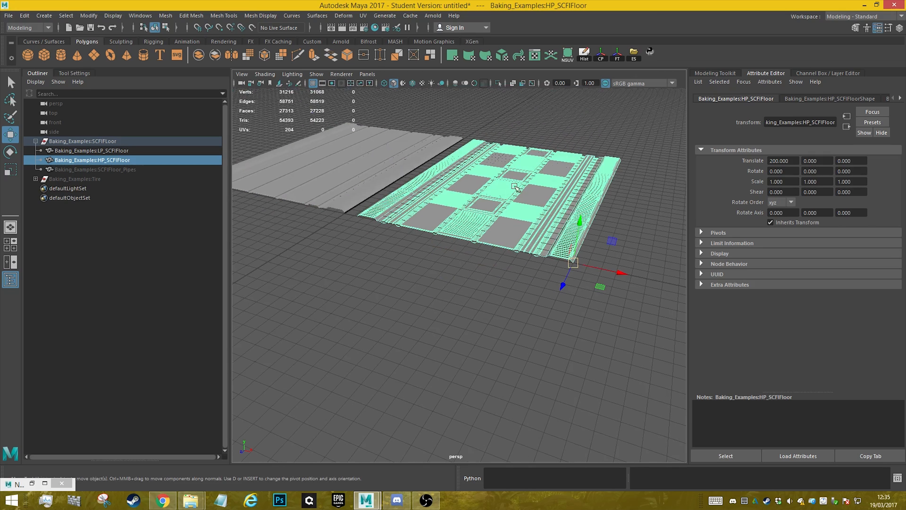
pyautogui.moveTo(580, 269); pyautogui.dragTo(392, 221)
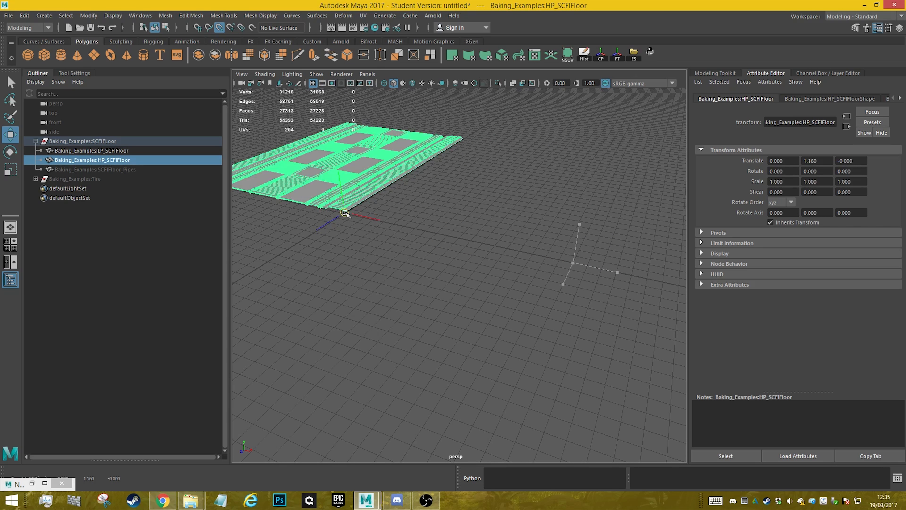
# - Examine the front corner up close and from above, where the high-poly and low-poly floors overlap
pyautogui.keyDown('alt'); pyautogui.moveTo(392, 221); pyautogui.dragTo(459, 191, button='middle'); pyautogui.keyUp('alt')
pyautogui.scroll(8, 531, 279)
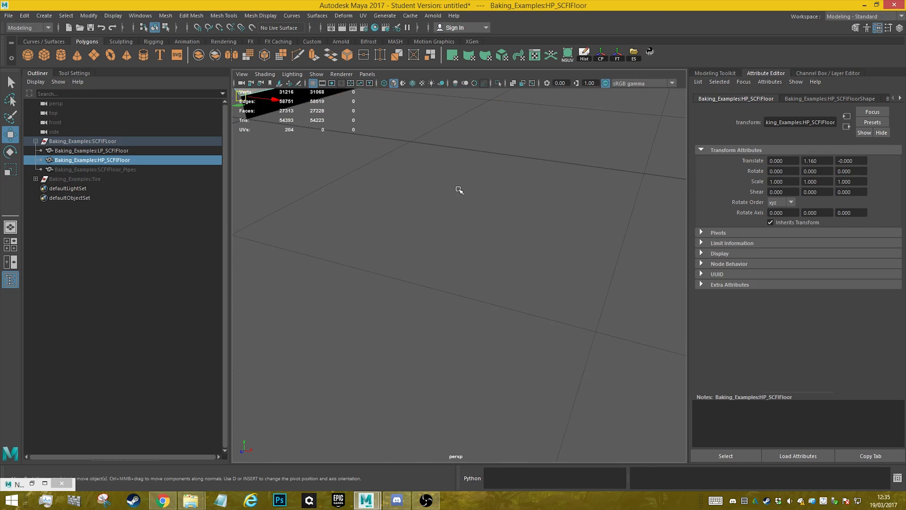
pyautogui.keyDown('alt'); pyautogui.moveTo(264, 95); pyautogui.dragTo(403, 197, button='middle'); pyautogui.keyUp('alt')
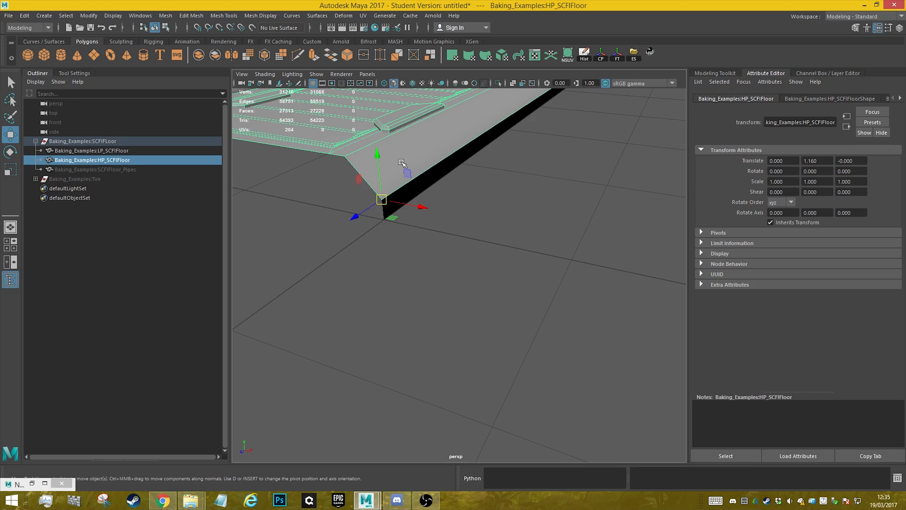
pyautogui.keyDown('alt'); pyautogui.moveTo(360, 129); pyautogui.dragTo(384, 184); pyautogui.keyUp('alt')
pyautogui.scroll(-5, 393, 183)
pyautogui.keyDown('alt'); pyautogui.moveTo(499, 158); pyautogui.dragTo(503, 212); pyautogui.keyUp('alt')
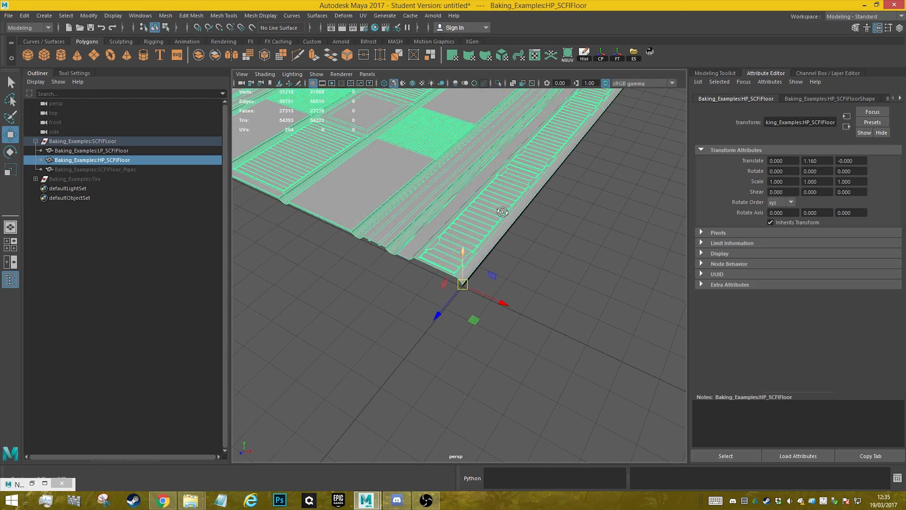
pyautogui.keyDown('alt'); pyautogui.moveTo(502, 212); pyautogui.dragTo(481, 177, button='middle'); pyautogui.keyUp('alt')
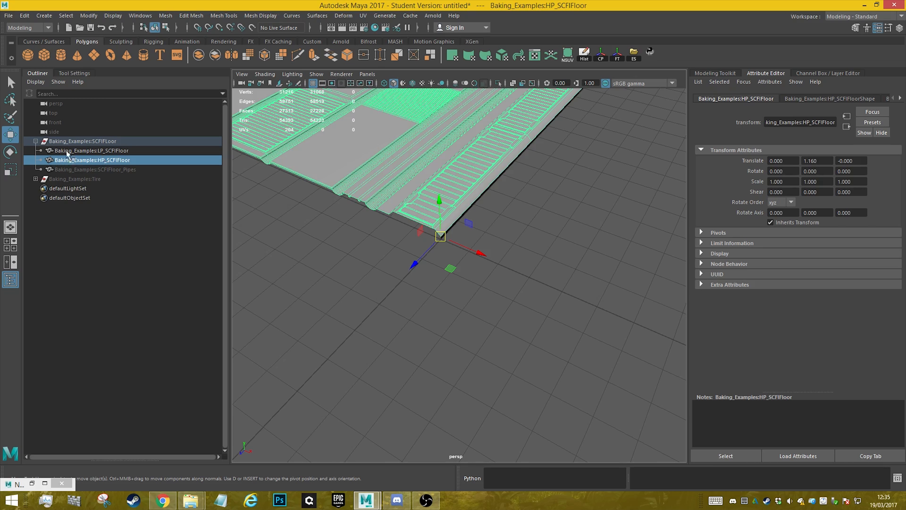
# - Rename the HP_SCFIFloor mesh as FloorHPMesh
pyautogui.doubleClick(78, 161)
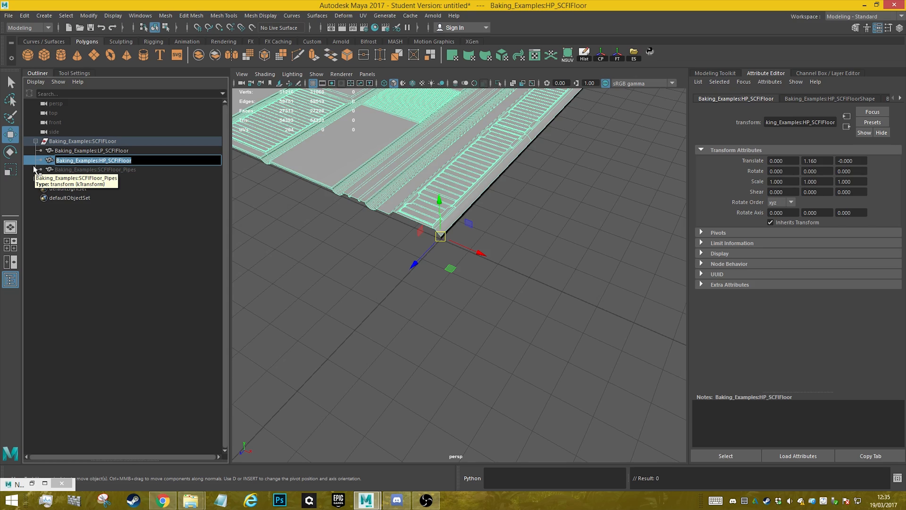
pyautogui.write('S')
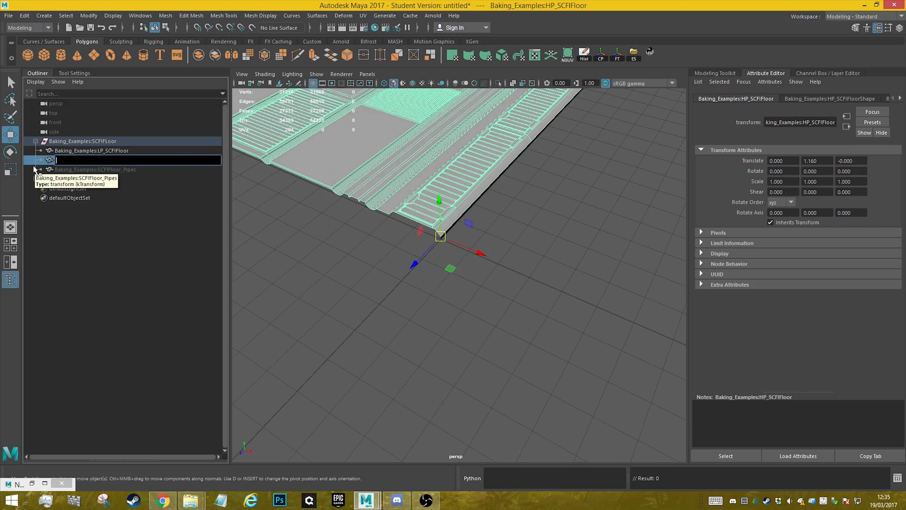
pyautogui.write('FloorHPMesh')
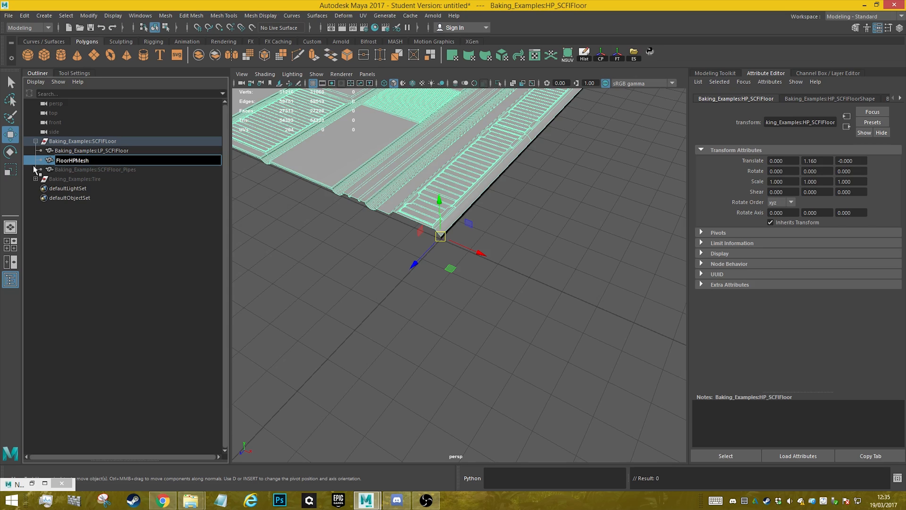
pyautogui.press('Return')
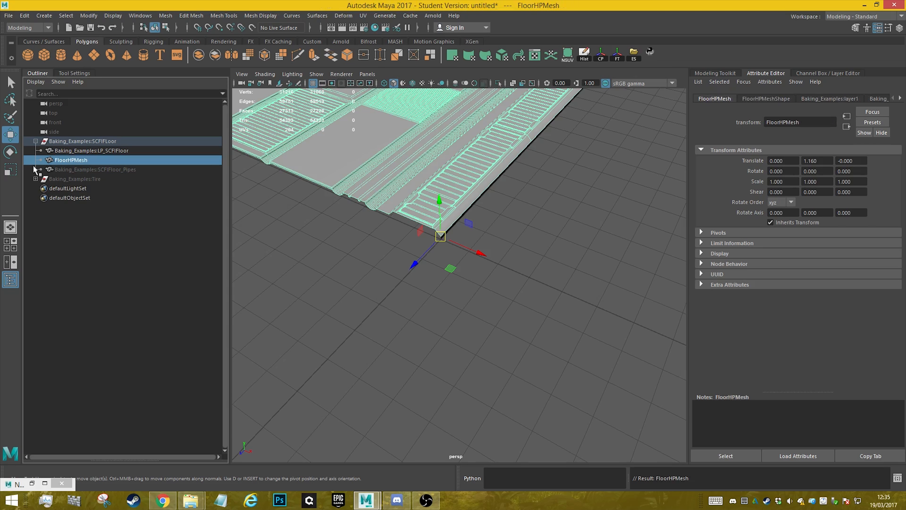
# - Copy the high-poly mesh's name and reuse it to rename the LP_SCFIFloor mesh as FloorLPMesh
pyautogui.doubleClick(82, 161)
pyautogui.hotkey('ctrl', 'c')
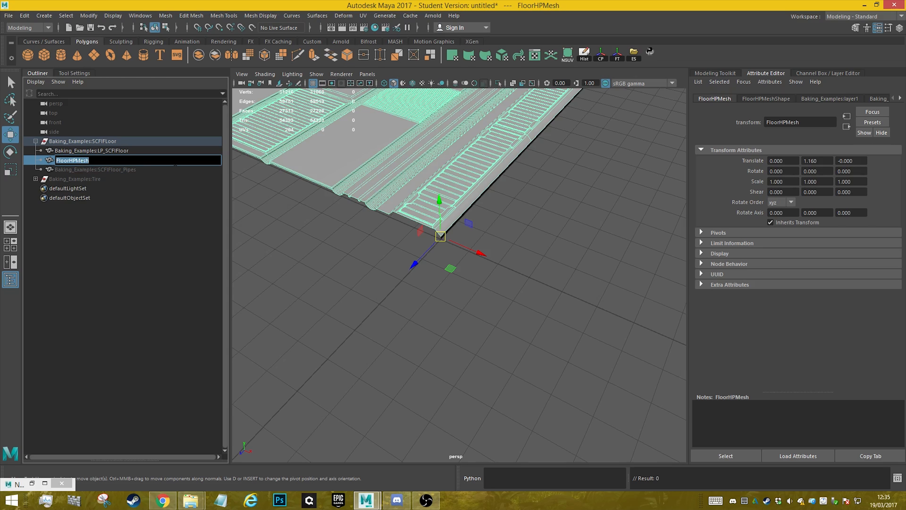
pyautogui.doubleClick(121, 151)
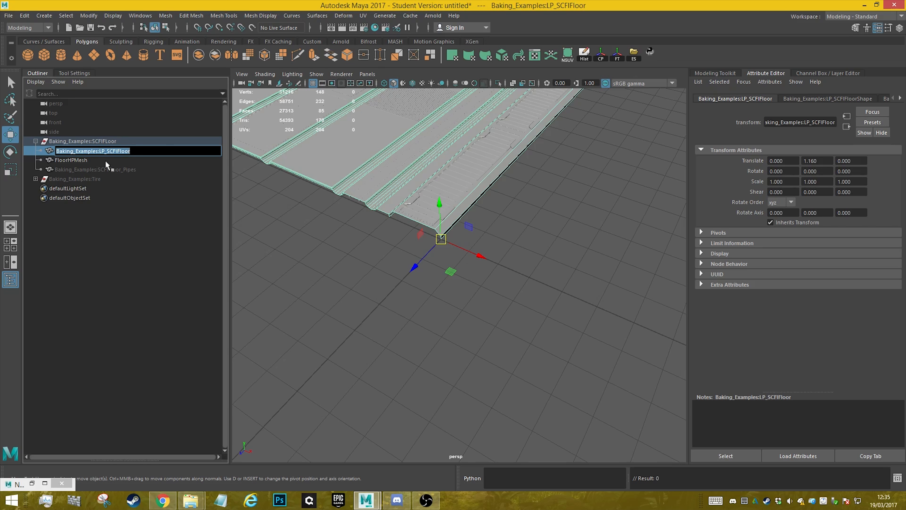
pyautogui.hotkey('ctrl', 'v')
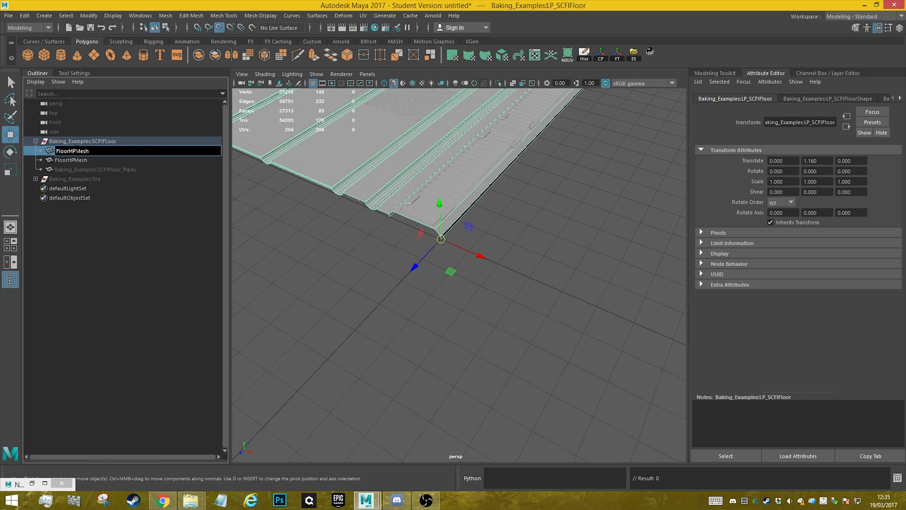
pyautogui.write('L')
pyautogui.press('Return')
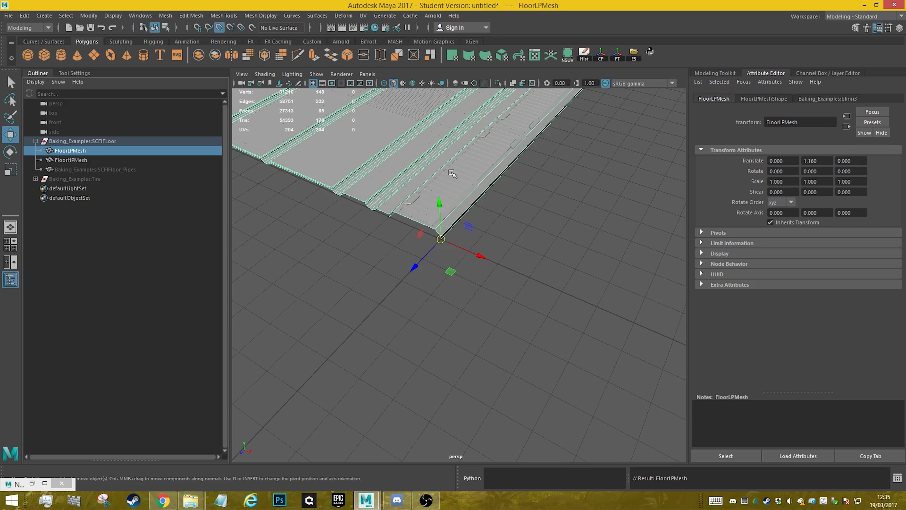
# - Freeze the transformations of FloorLPMesh
pyautogui.click(82, 153)
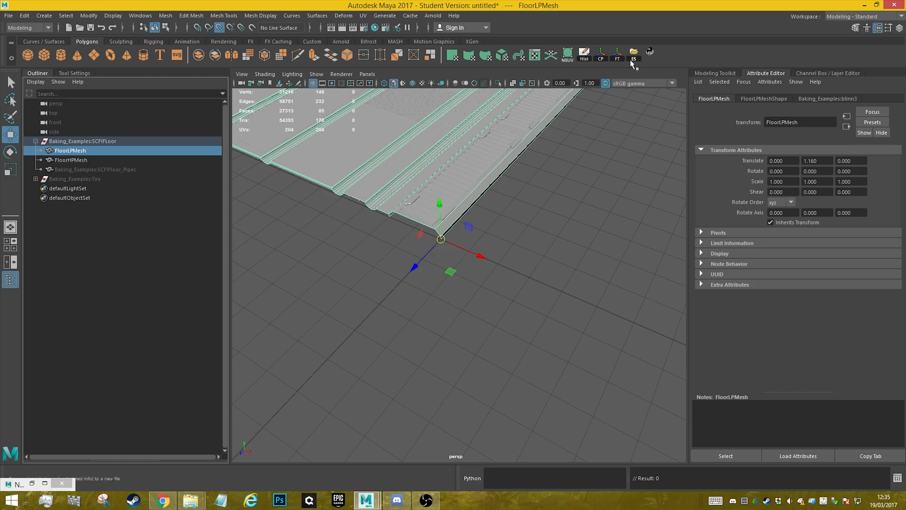
pyautogui.click(617, 55)
# - Add a shortcut for deleting history by type to the Polygons shelf
pyautogui.click(25, 15)
pyautogui.moveTo(88, 128)
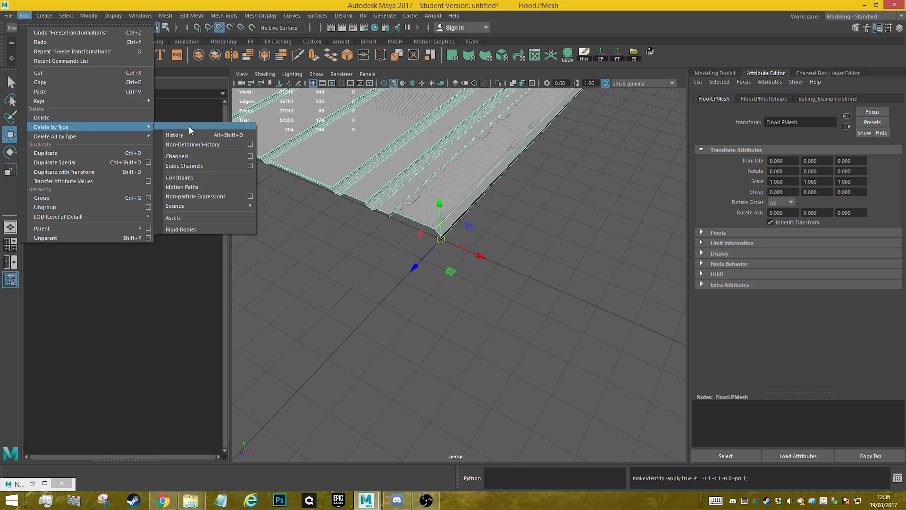
pyautogui.click(195, 139)
pyautogui.click(24, 16)
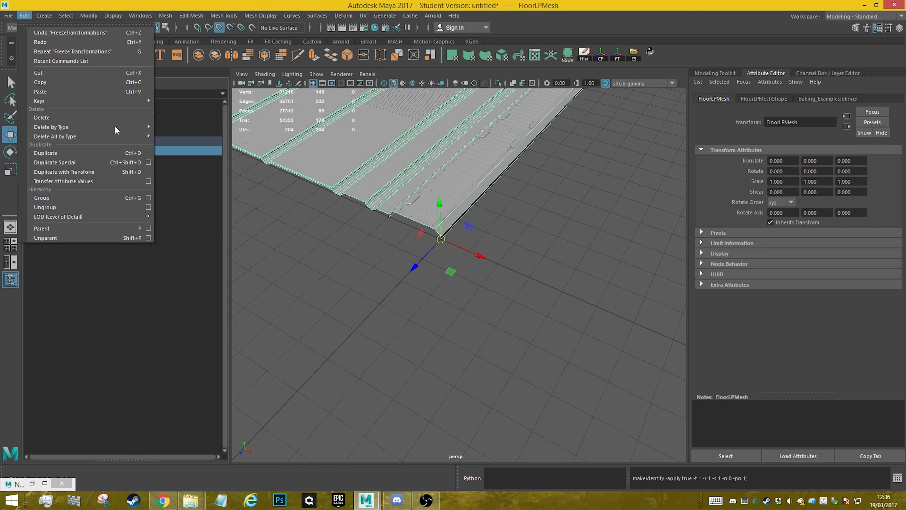
pyautogui.moveTo(143, 128)
pyautogui.keyDown('ctrl'); pyautogui.keyDown('shift'); pyautogui.click(190, 136); pyautogui.keyUp('shift'); pyautogui.keyUp('ctrl')
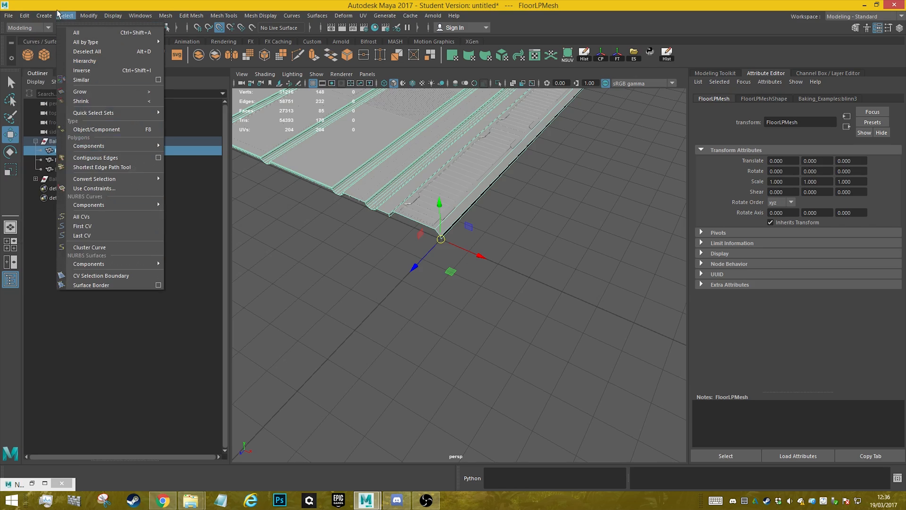
# - Delete the duplicate History shortcut from the Polygons shelf
pyautogui.moveTo(89, 15)
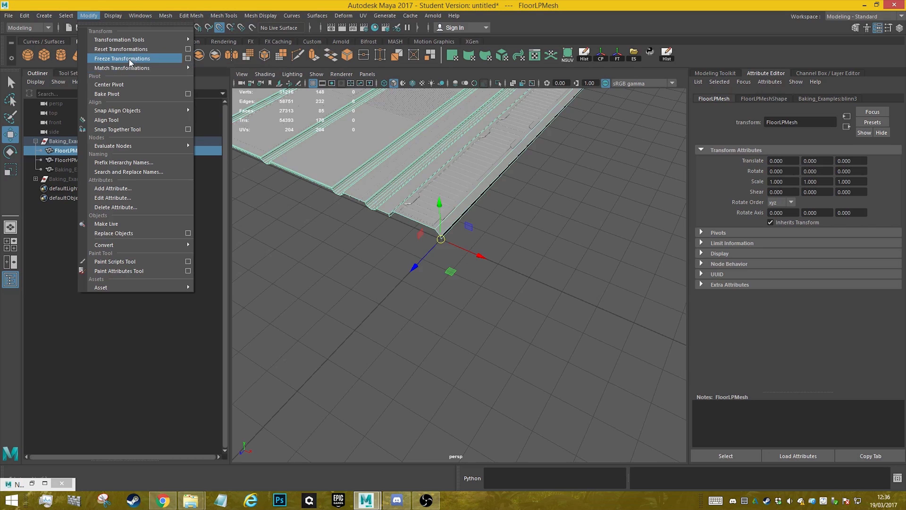
pyautogui.moveTo(9, 16)
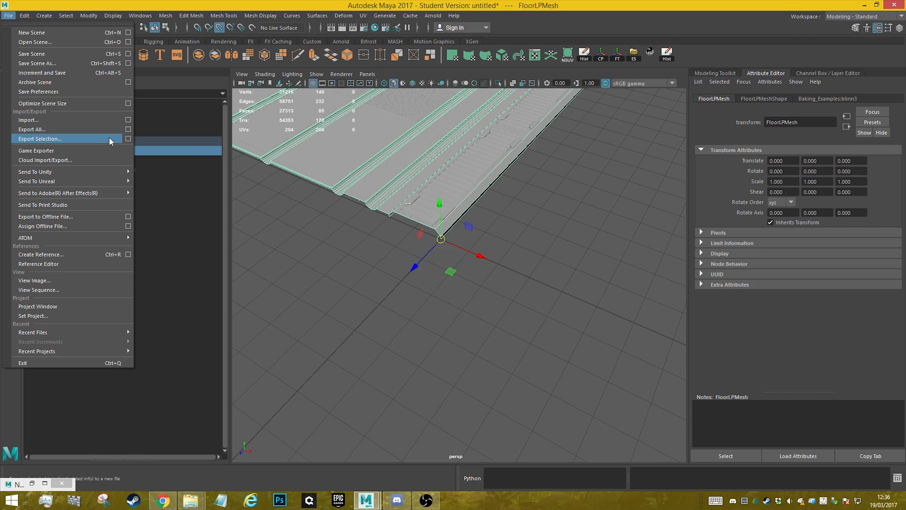
pyautogui.rightClick(667, 54)
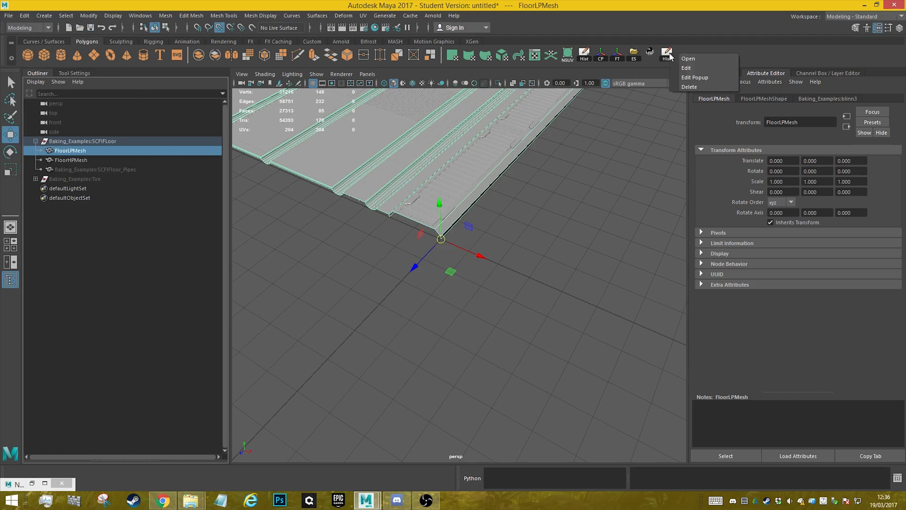
pyautogui.click(694, 86)
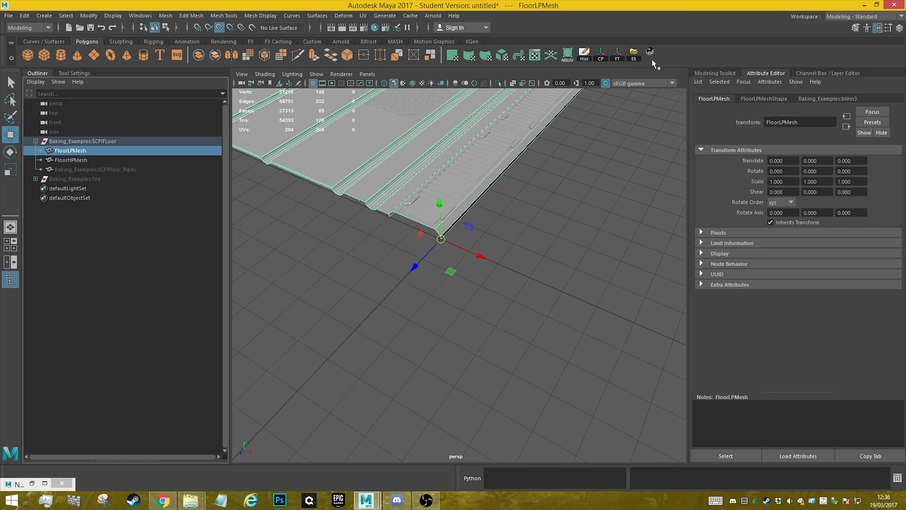
# - Freeze FloorLPMesh's transformations again and start exporting the selection
pyautogui.click(632, 55)
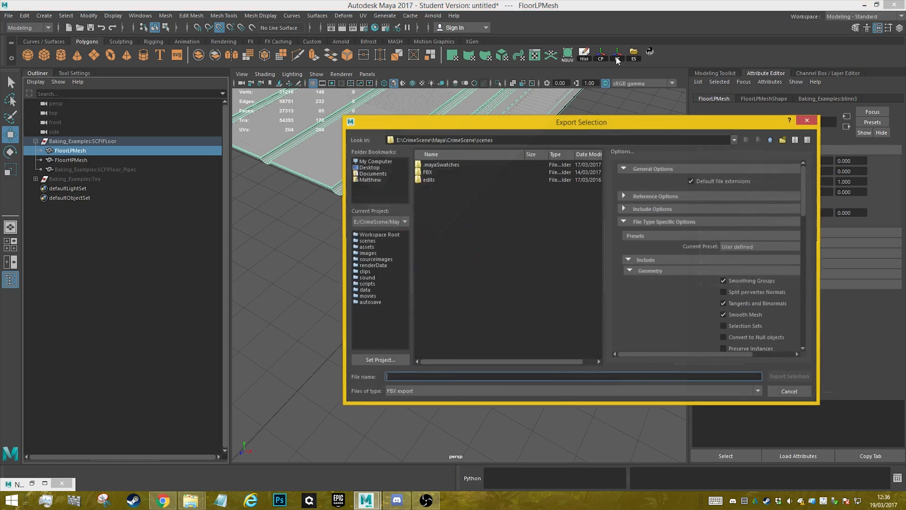
pyautogui.press('Escape')
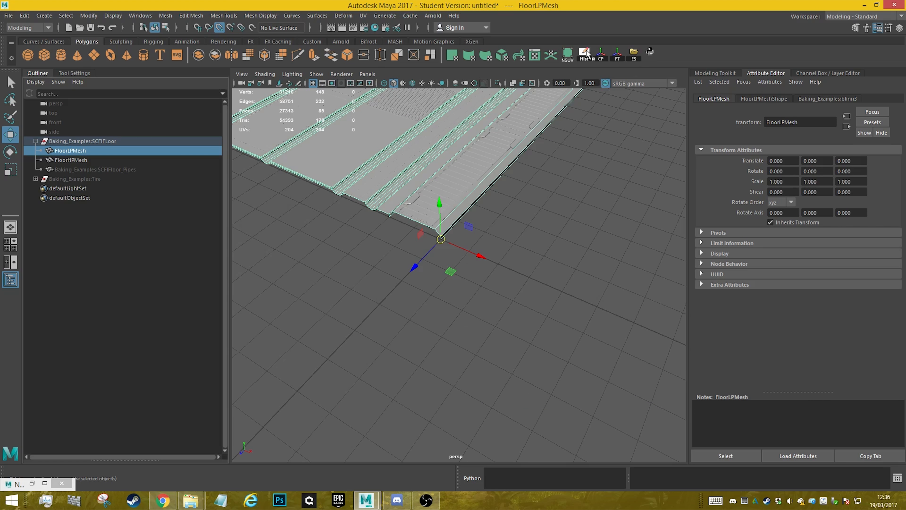
pyautogui.click(618, 57)
pyautogui.click(634, 56)
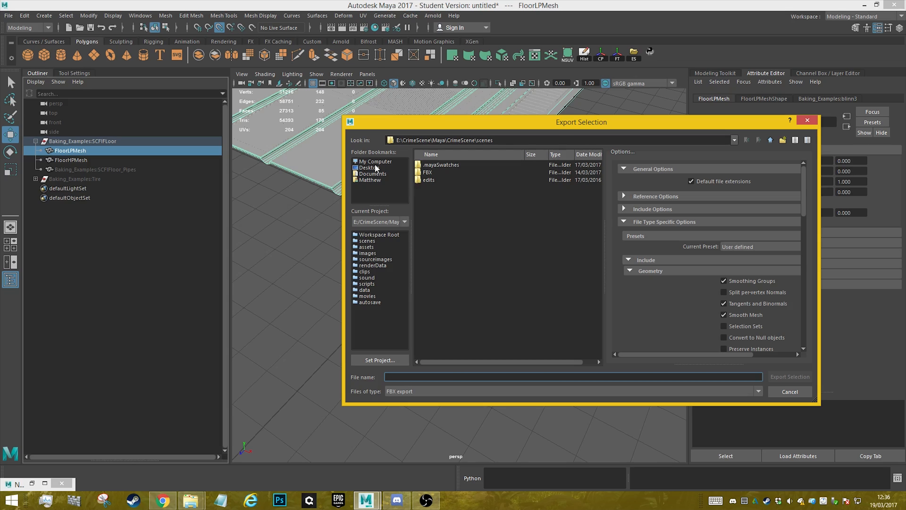
# - Copy the K:\Tutorials\ExampleBaking\Maya path from File Explorer and set it as the folder in the Export Selection dialog
pyautogui.moveTo(190, 500)
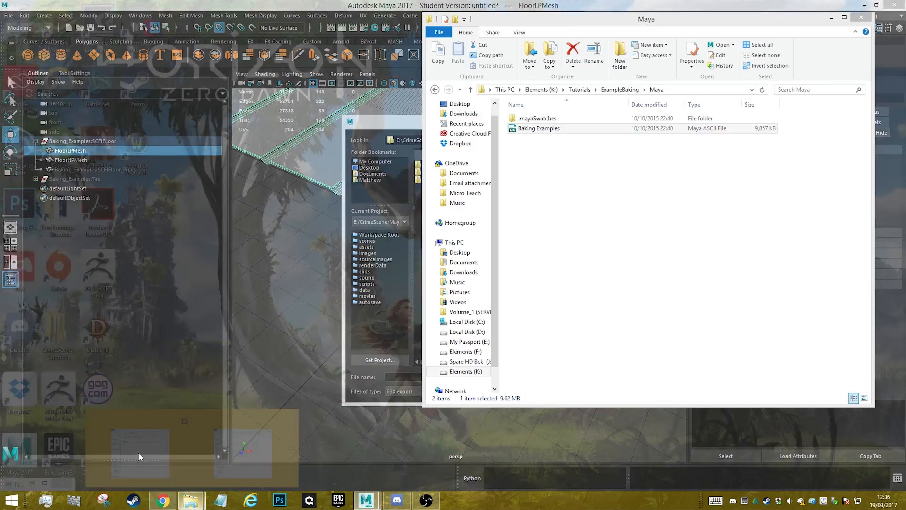
pyautogui.click(139, 457)
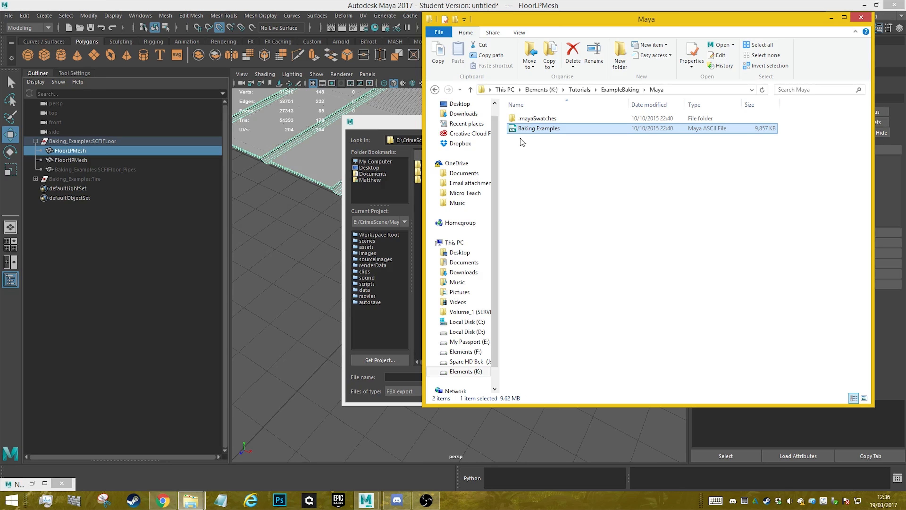
pyautogui.click(700, 89)
pyautogui.hotkey('ctrl', 'c')
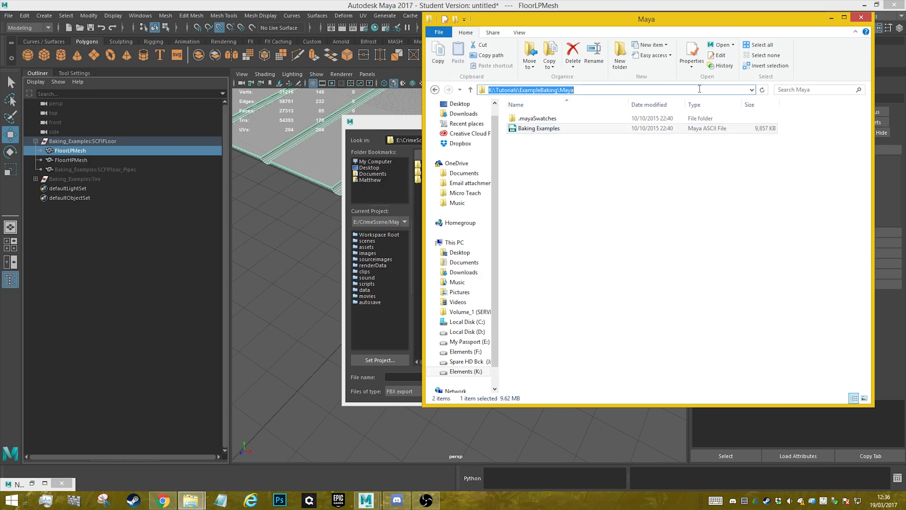
pyautogui.click(831, 18)
pyautogui.hotkey('ctrl', 'v')
pyautogui.press('Return')
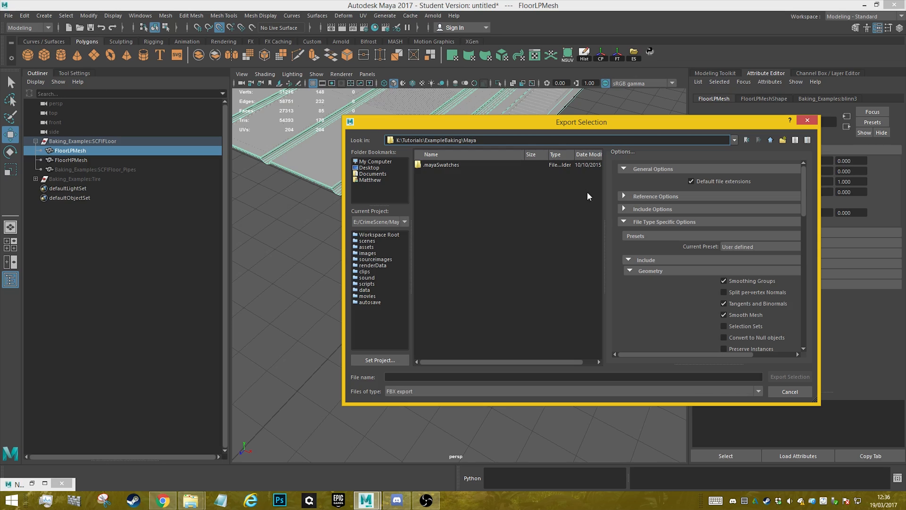
# - Switch the export location to ExampleBaking's FBX folder and choose LP_SCFIFloor.fbx as the target file
pyautogui.click(770, 140)
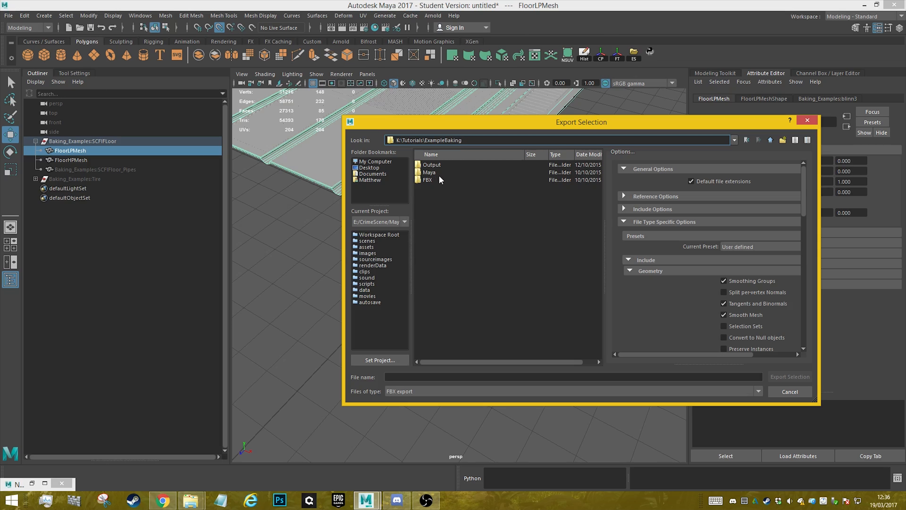
pyautogui.doubleClick(428, 180)
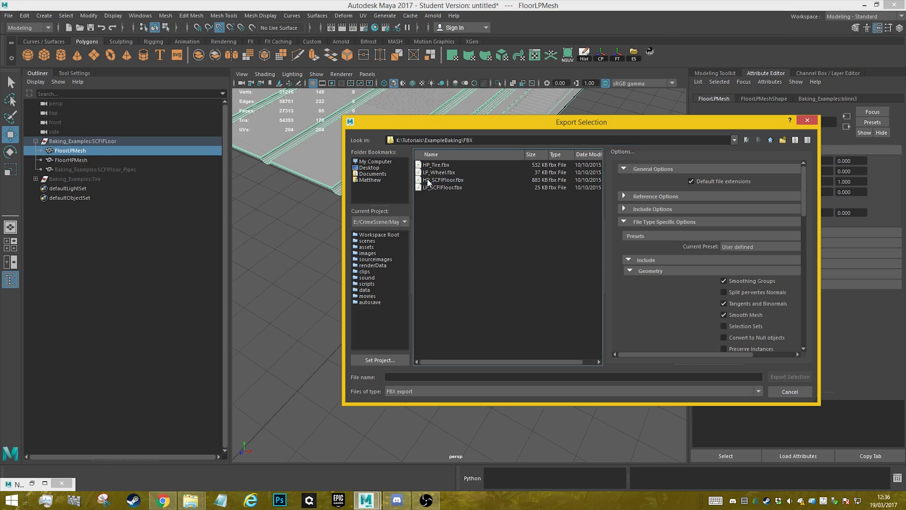
pyautogui.click(456, 188)
pyautogui.click(457, 182)
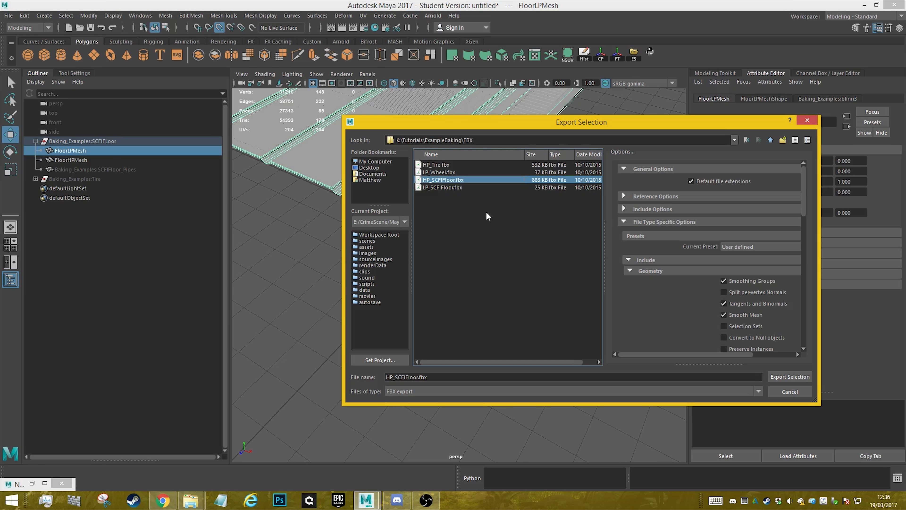
pyautogui.click(454, 188)
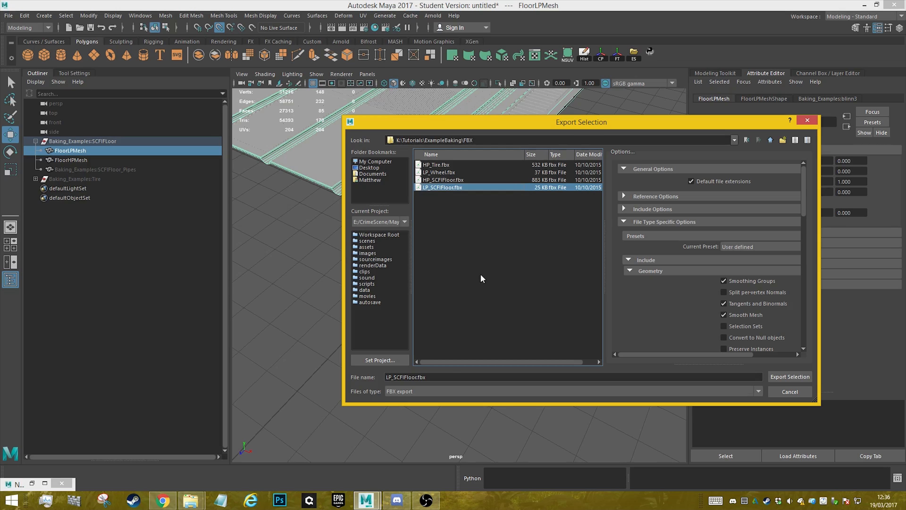
# - Name the export file FloorLPMesh and export the low-poly floor as FBX into the ExampleBaking FBX folder
pyautogui.moveTo(447, 378); pyautogui.dragTo(288, 381)
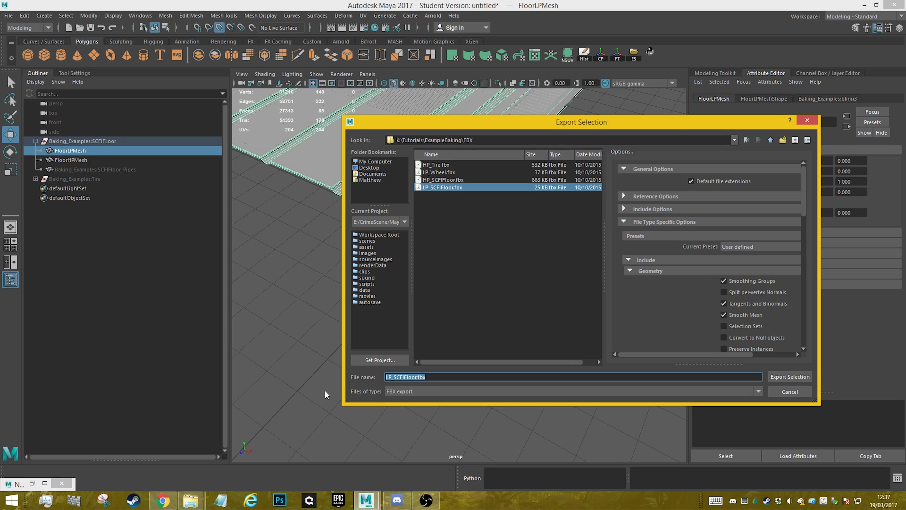
pyautogui.write('FloorLPMesh')
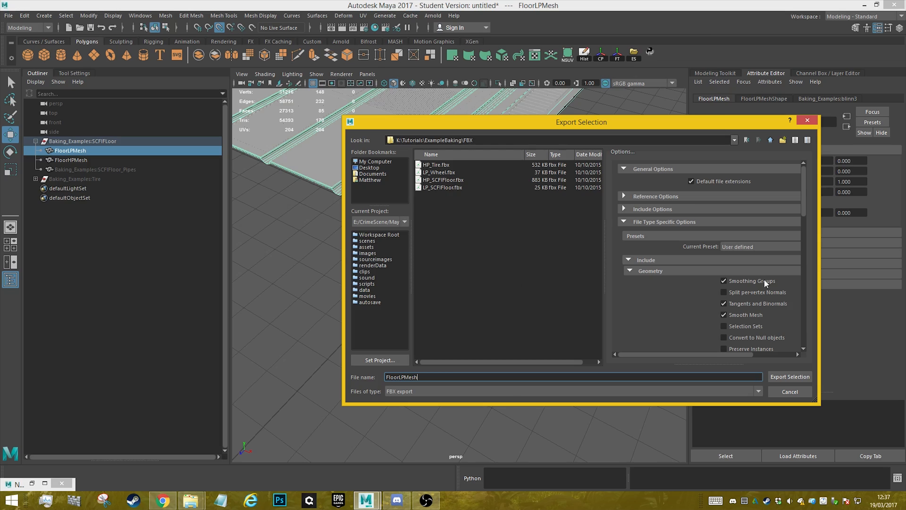
pyautogui.scroll(-5, 765, 283)
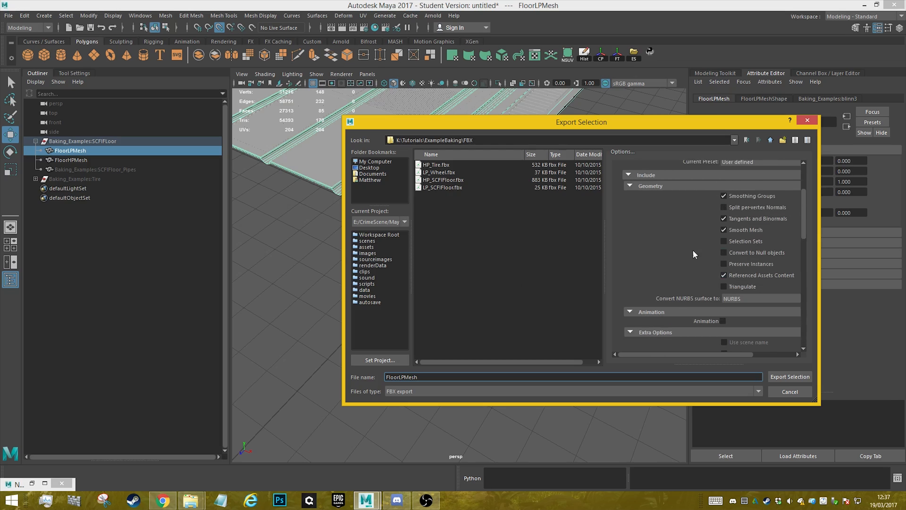
pyautogui.click(789, 376)
# - Export the FloorHPMesh object as an FBX file named FloorHPMesh in the same FBX folder
pyautogui.click(71, 160)
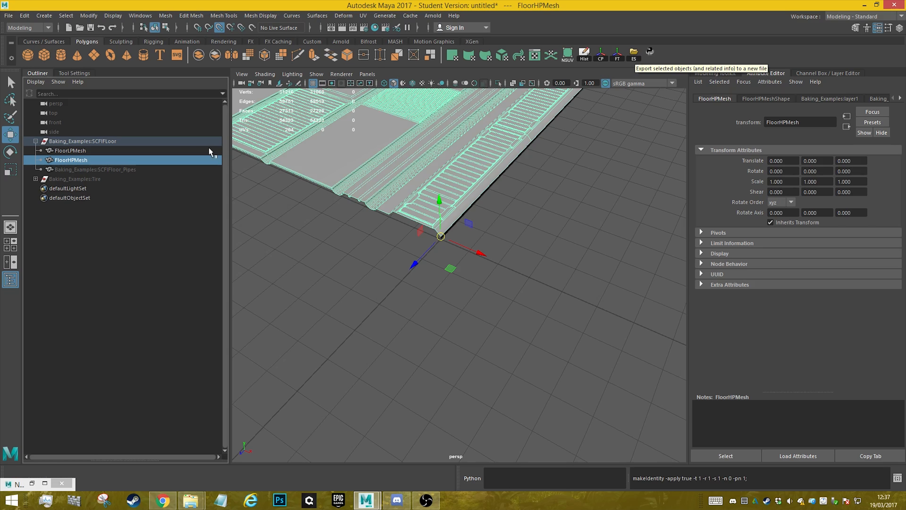
pyautogui.doubleClick(123, 161)
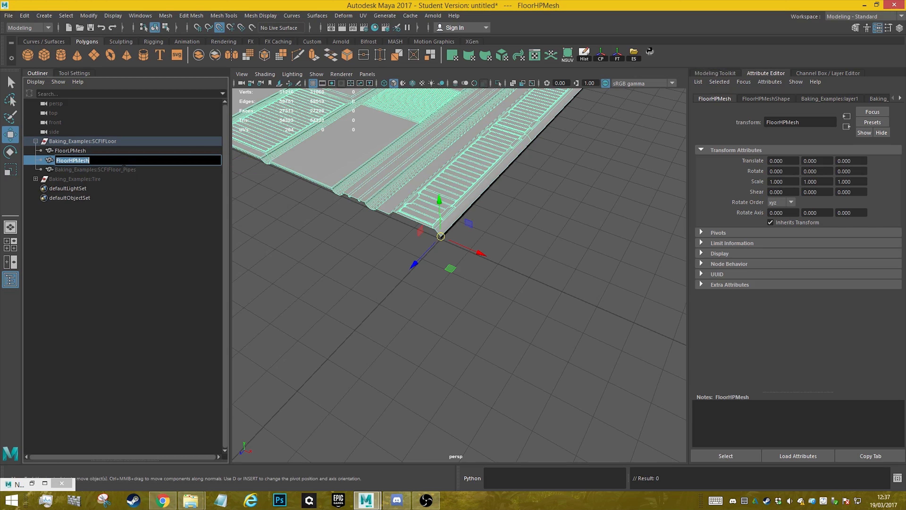
pyautogui.click(636, 54)
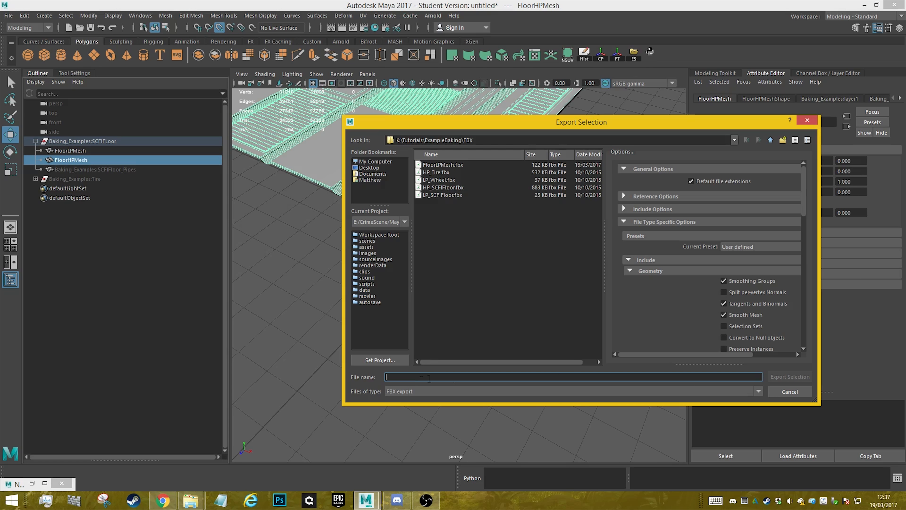
pyautogui.click(790, 377)
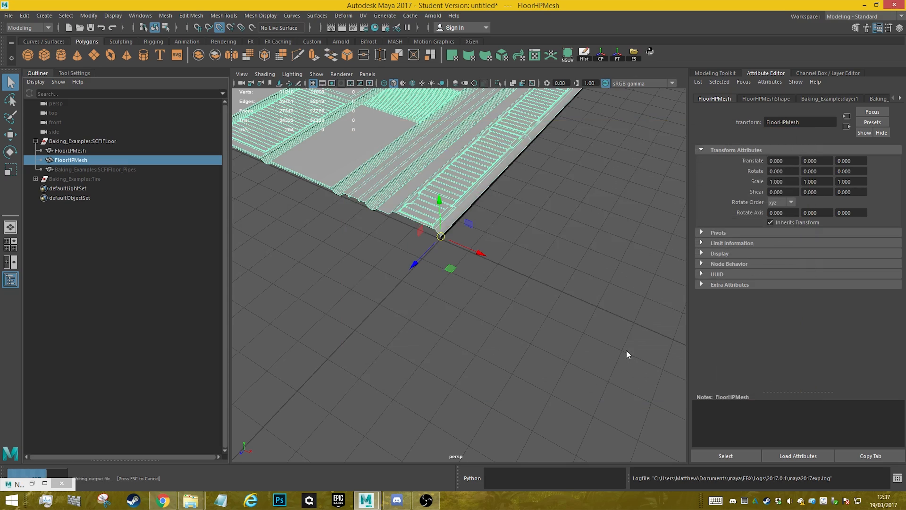
pyautogui.keyDown('alt'); pyautogui.moveTo(538, 116); pyautogui.dragTo(495, 236, button='middle'); pyautogui.keyUp('alt')
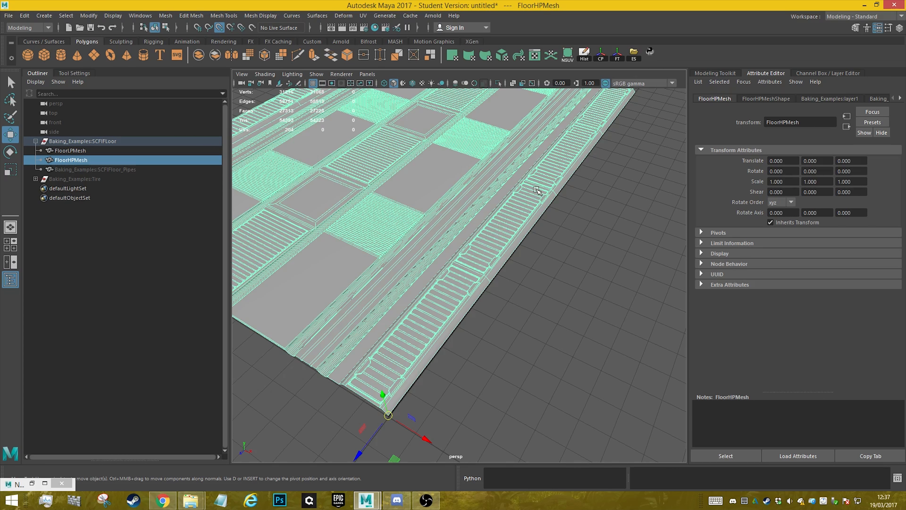
pyautogui.keyDown('alt'); pyautogui.moveTo(440, 193); pyautogui.dragTo(481, 176, button='middle'); pyautogui.keyUp('alt')
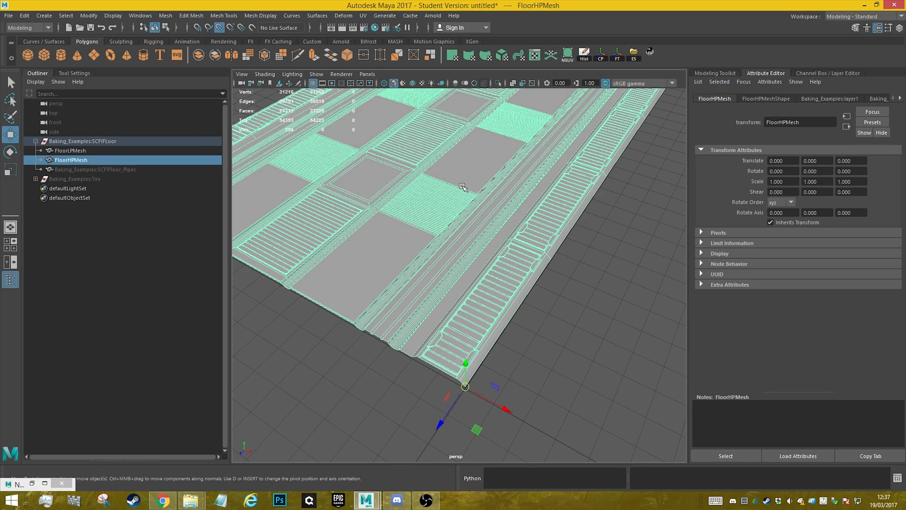
pyautogui.keyDown('alt'); pyautogui.moveTo(428, 229); pyautogui.dragTo(385, 254, button='middle'); pyautogui.keyUp('alt')
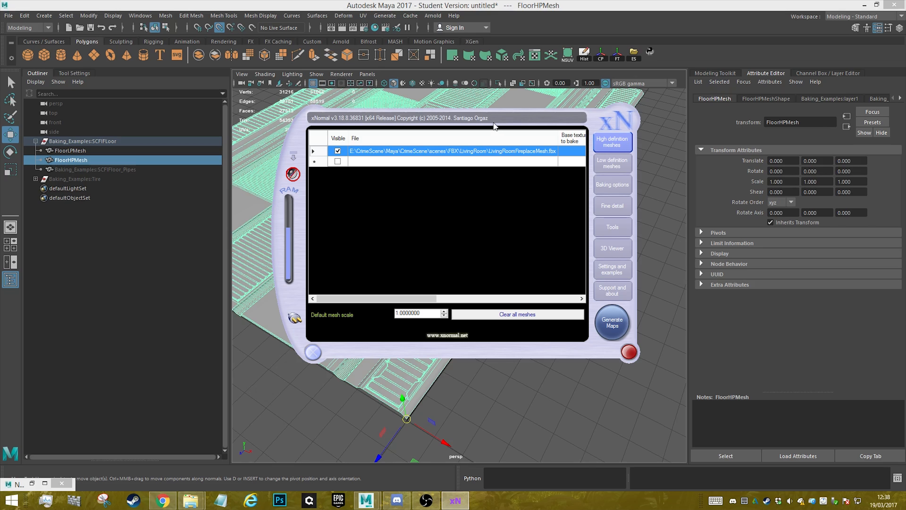
# - Switch to xNormal and restore its default settings to clear the previous project's meshes and baking options
pyautogui.click(612, 184)
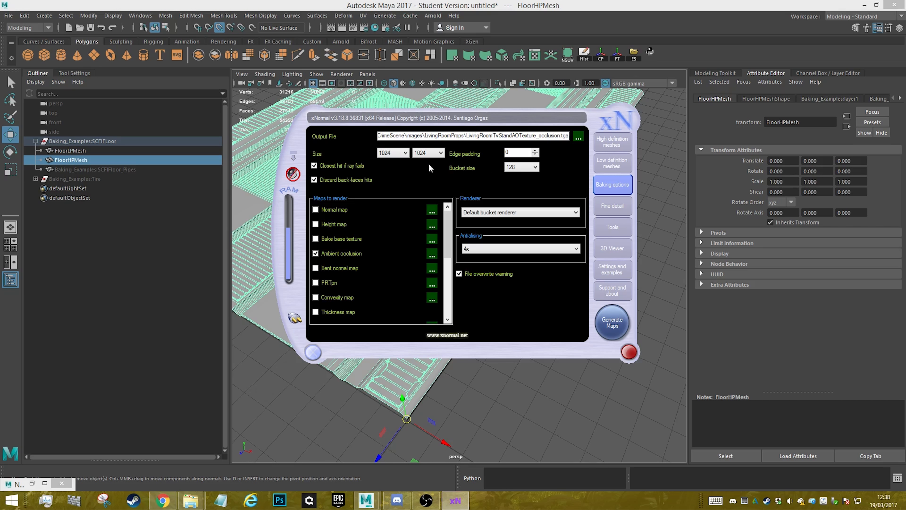
pyautogui.click(603, 142)
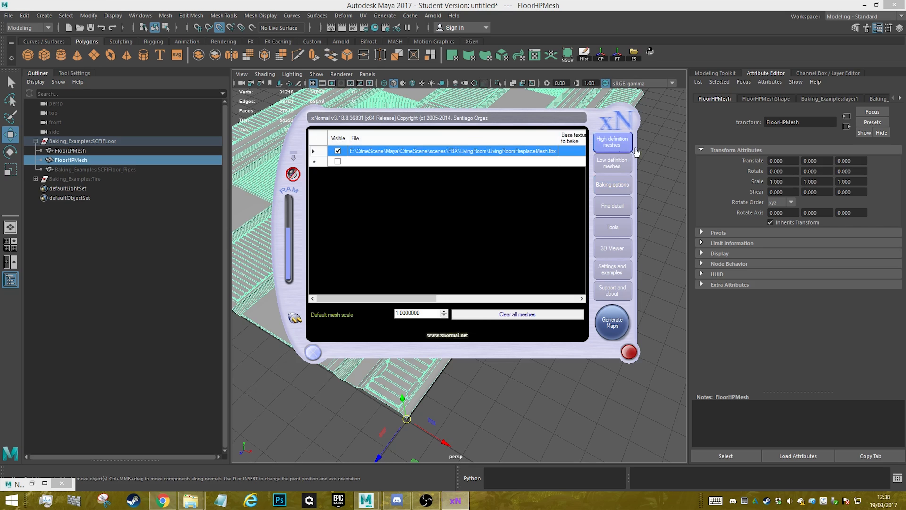
pyautogui.click(619, 162)
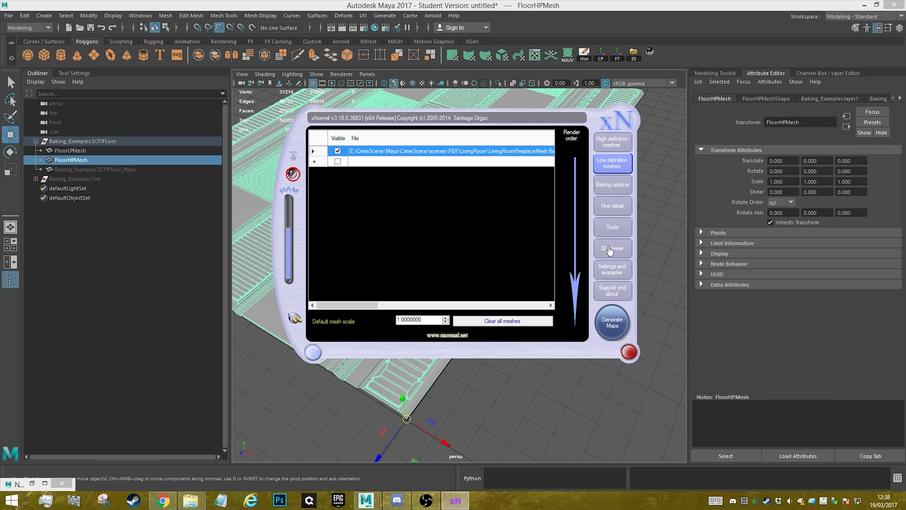
pyautogui.click(612, 230)
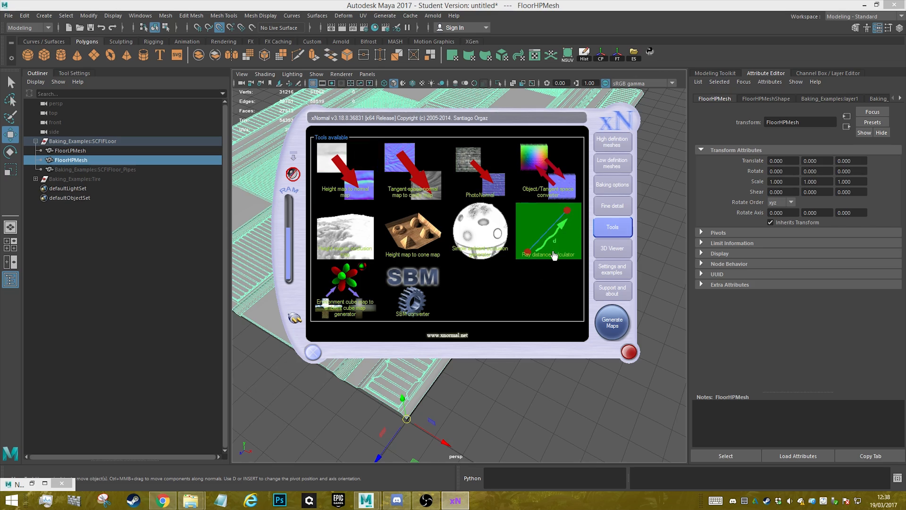
pyautogui.click(613, 281)
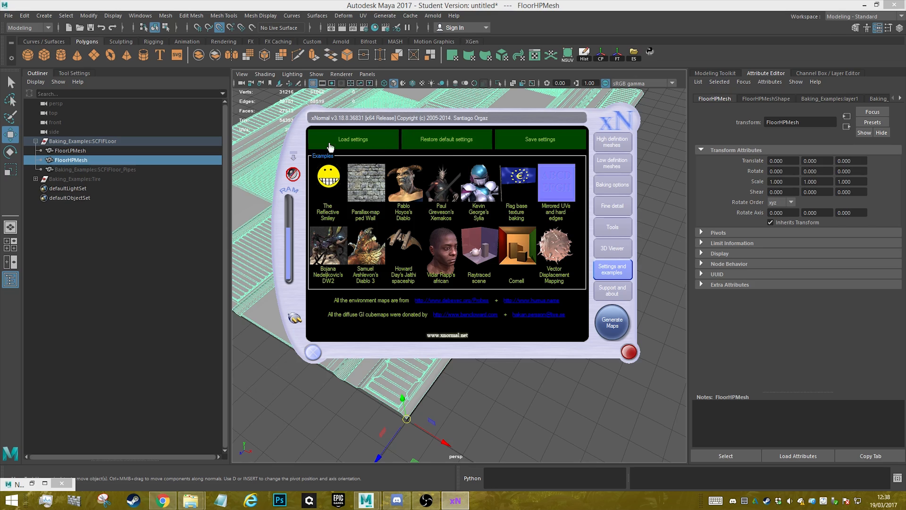
pyautogui.click(438, 142)
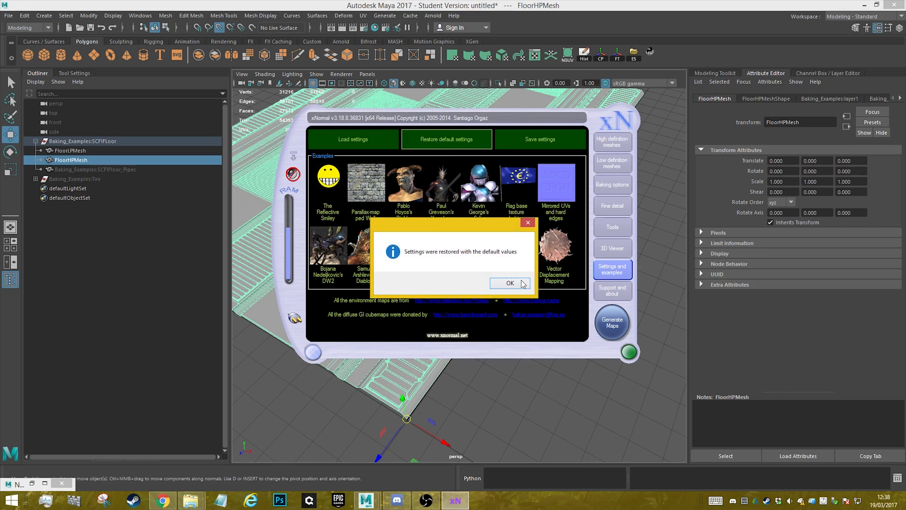
pyautogui.click(510, 286)
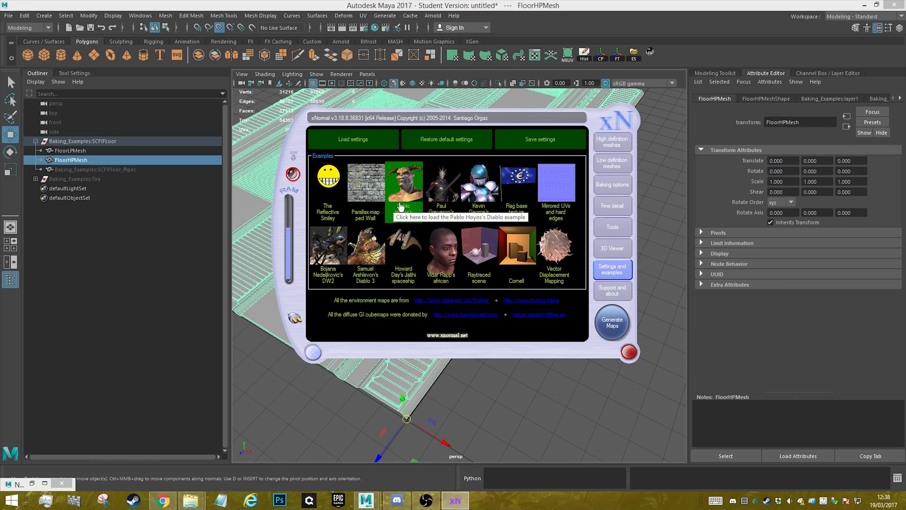
# - Start adding a high-definition mesh and set the file browser to the K:\Tutorials\ExampleBaking\Maya path copied from File Explorer
pyautogui.click(613, 145)
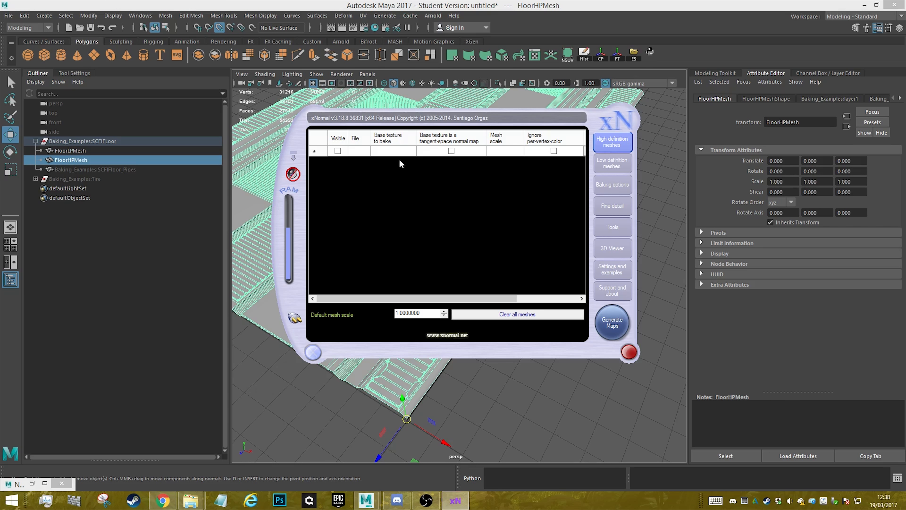
pyautogui.rightClick(388, 153)
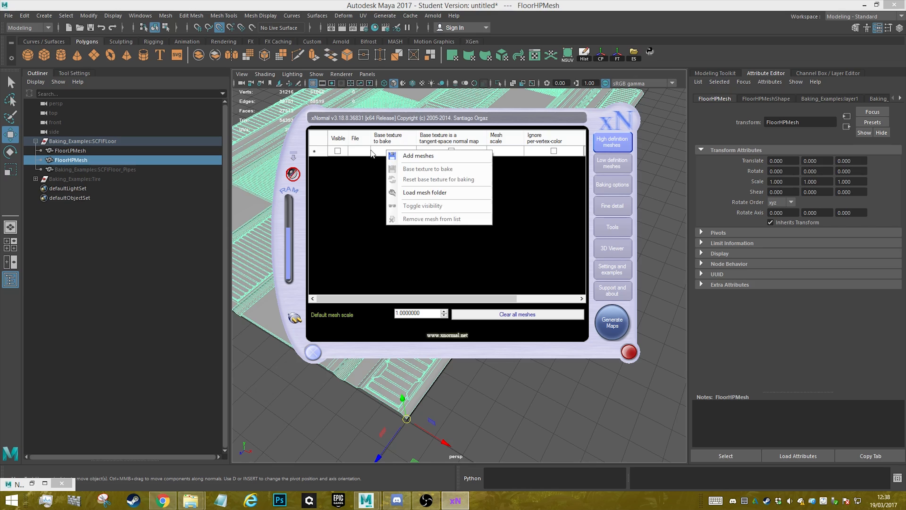
pyautogui.click(413, 156)
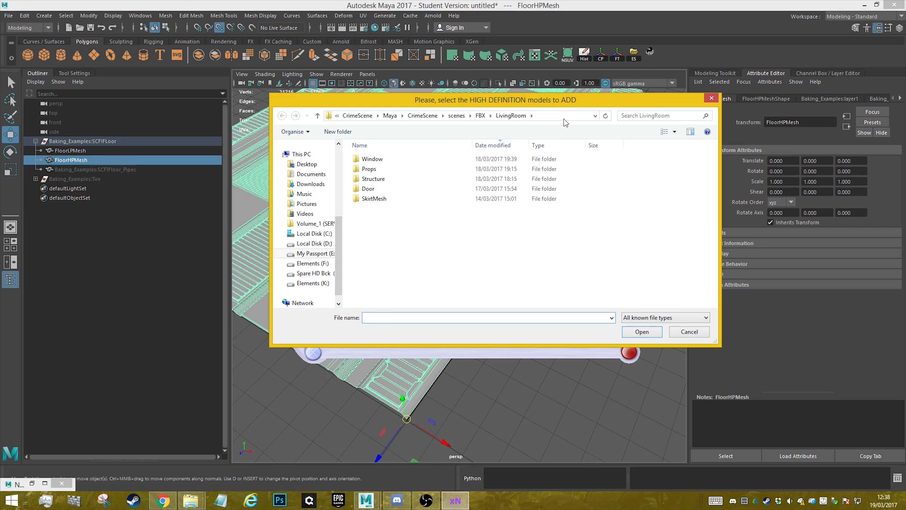
pyautogui.moveTo(191, 500)
pyautogui.click(139, 448)
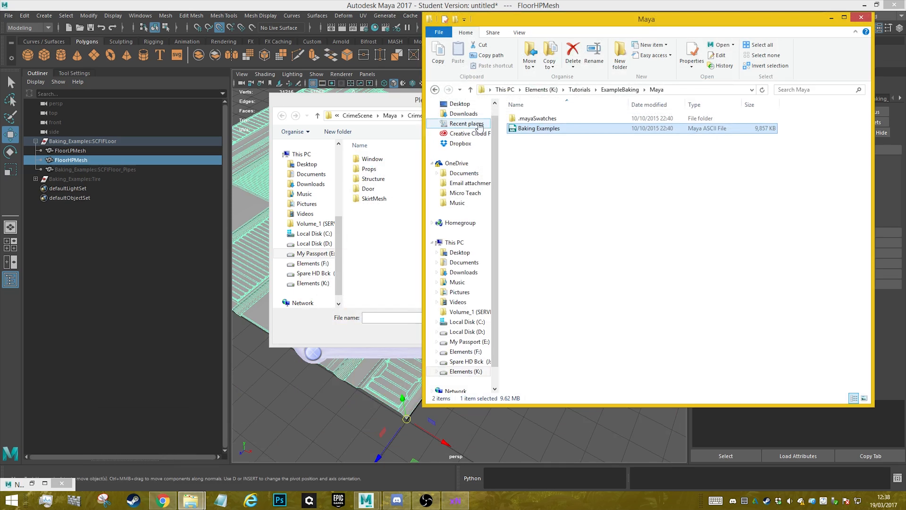
pyautogui.click(679, 91)
pyautogui.hotkey('ctrl', 'c')
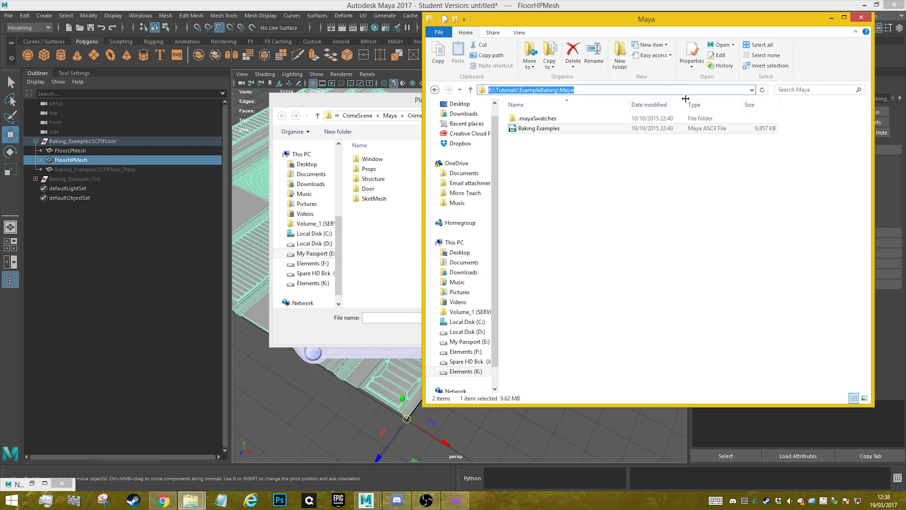
pyautogui.click(831, 17)
pyautogui.click(538, 117)
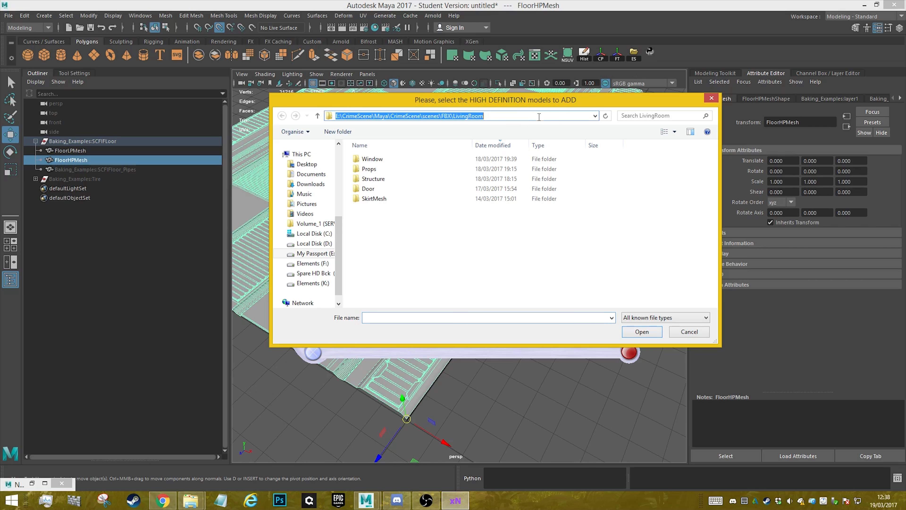
pyautogui.hotkey('ctrl', 'v')
pyautogui.press('Return')
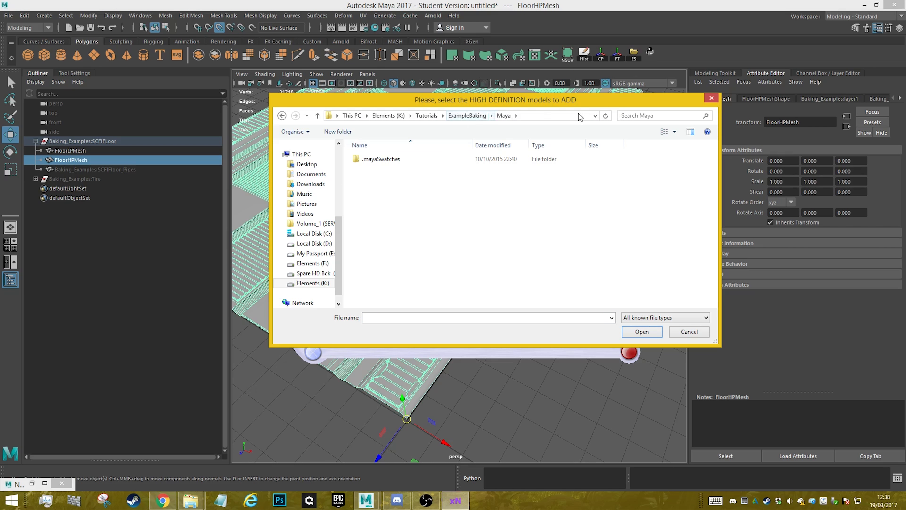
# - Load FloorHPMesh from ExampleBaking's FBX folder as the high-definition mesh
pyautogui.click(467, 115)
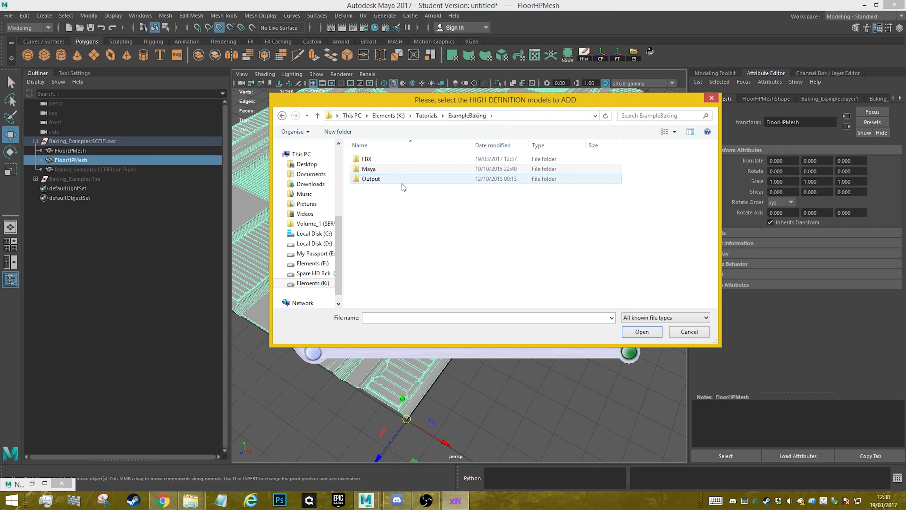
pyautogui.doubleClick(380, 162)
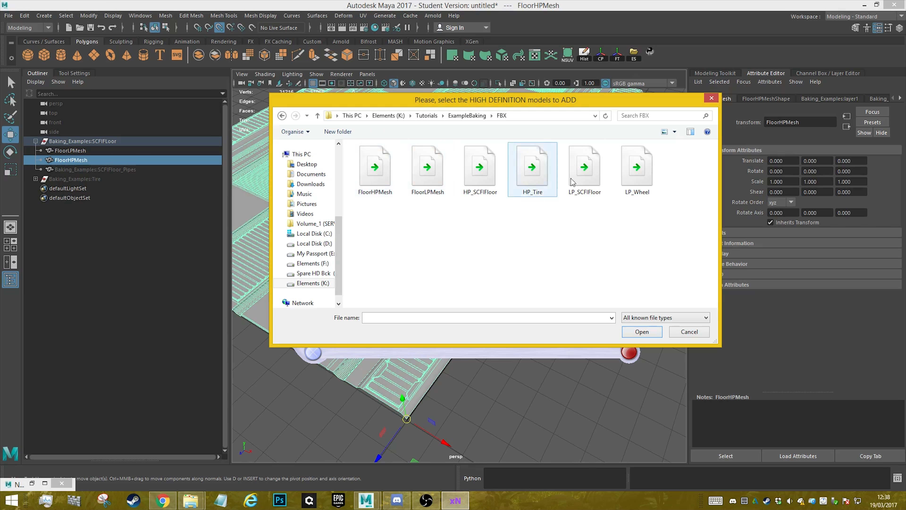
pyautogui.doubleClick(388, 168)
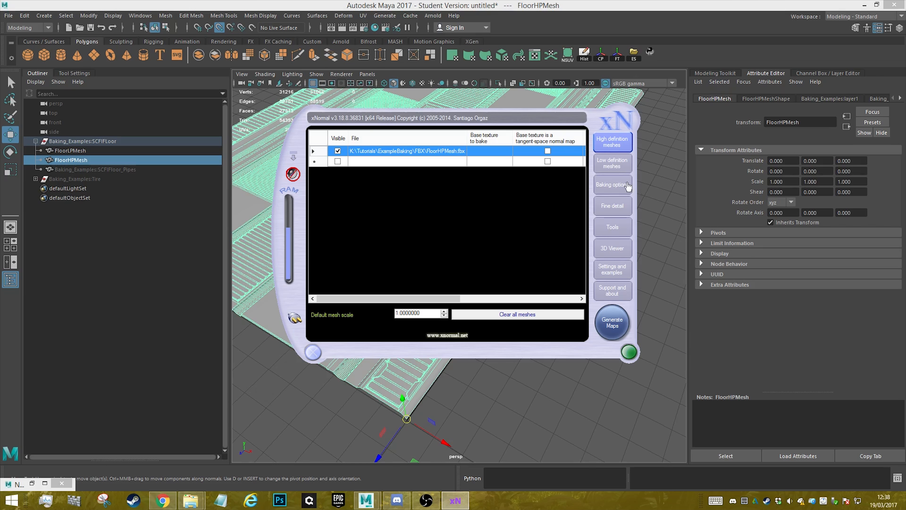
# - Add FloorLPMesh from the FBX folder as the low-definition mesh
pyautogui.click(609, 171)
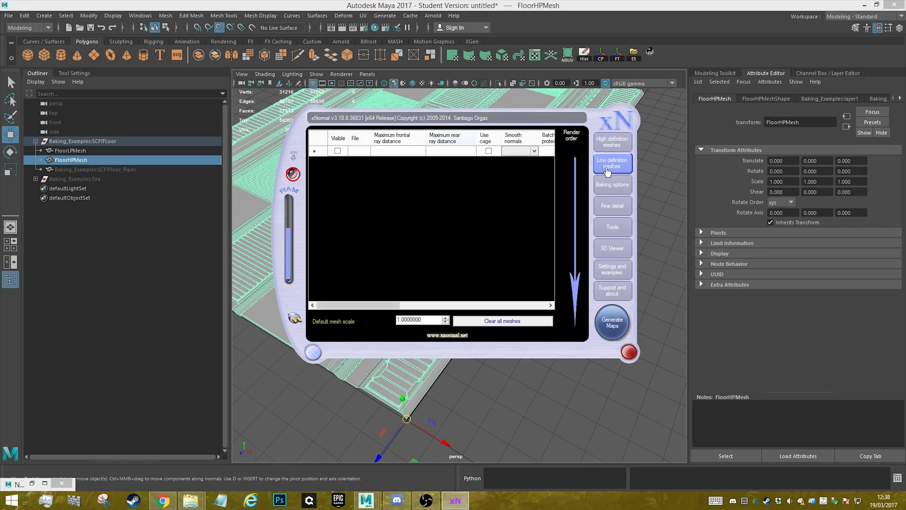
pyautogui.rightClick(398, 157)
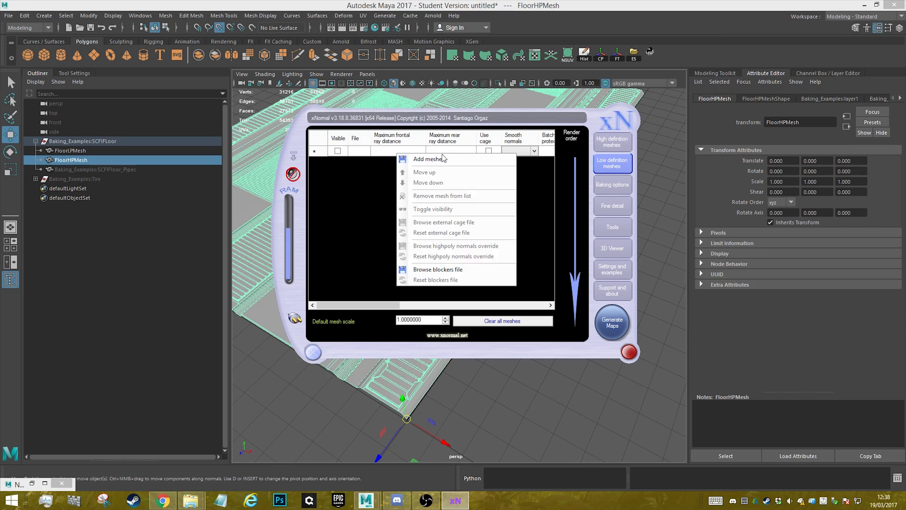
pyautogui.click(428, 158)
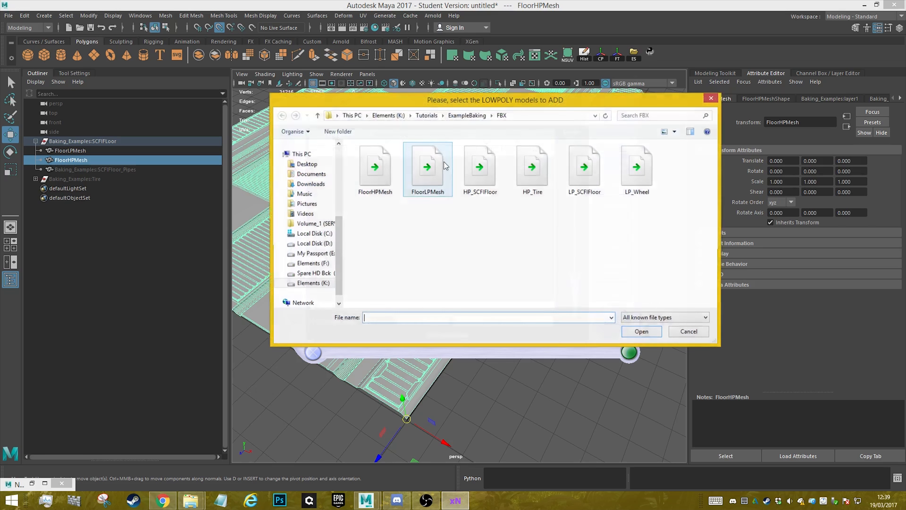
pyautogui.doubleClick(445, 166)
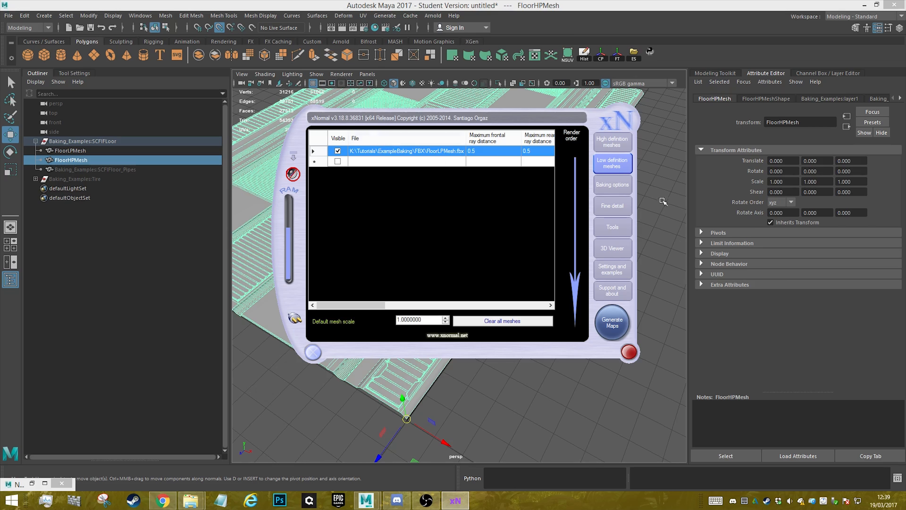
pyautogui.click(598, 227)
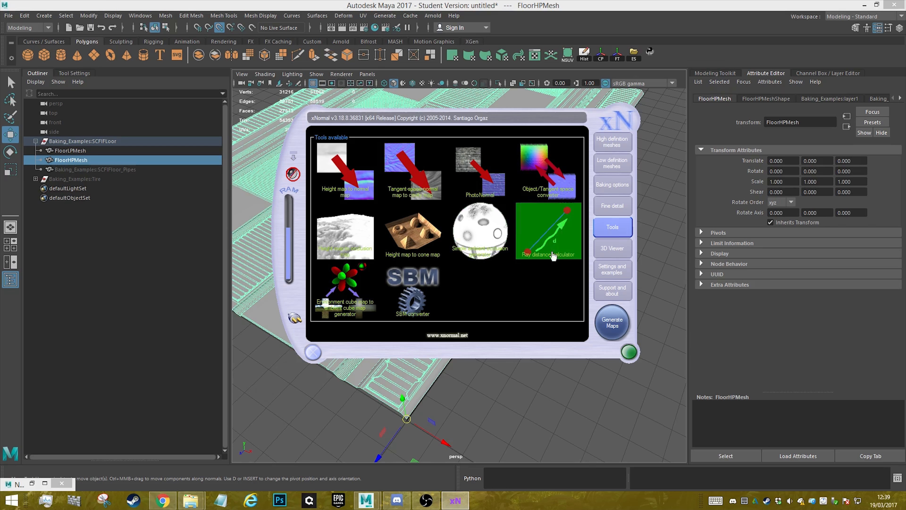
pyautogui.click(614, 163)
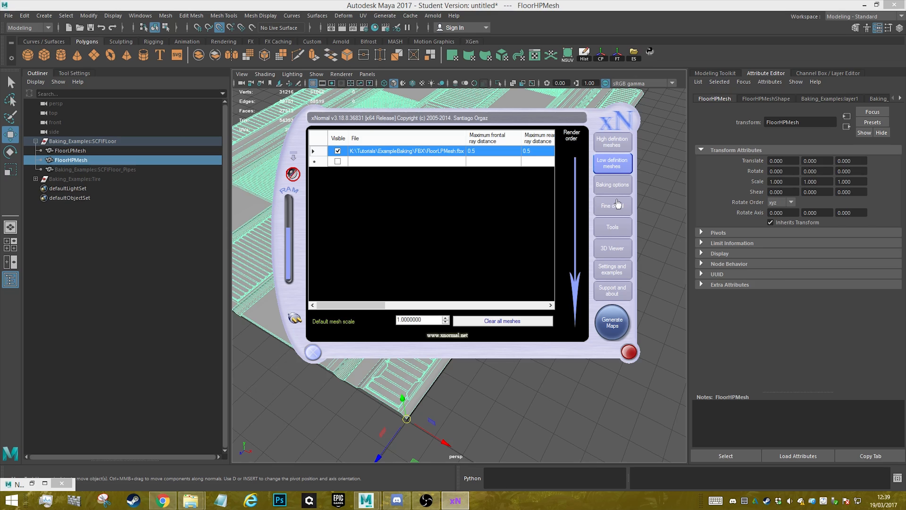
# - Set the bake output to a TGA file named FloorTexture in ExampleBaking's Output folder
pyautogui.click(612, 184)
pyautogui.click(578, 137)
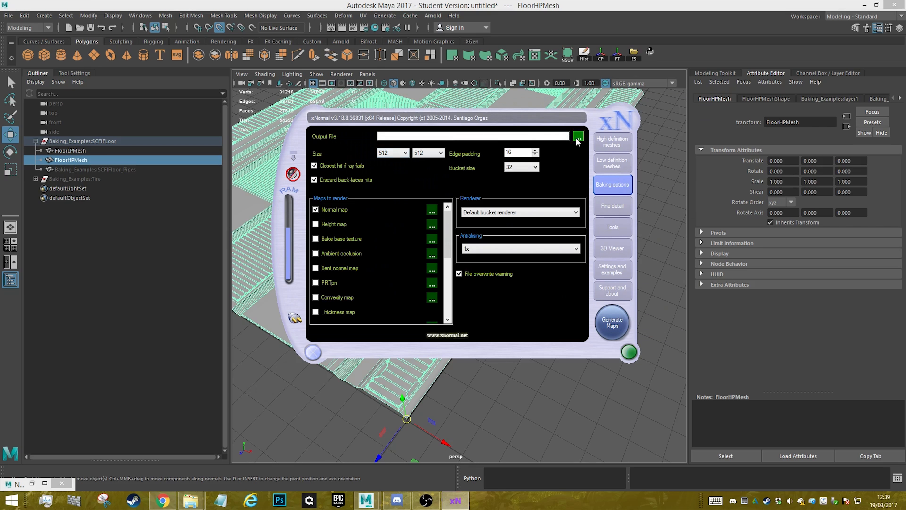
pyautogui.click(525, 118)
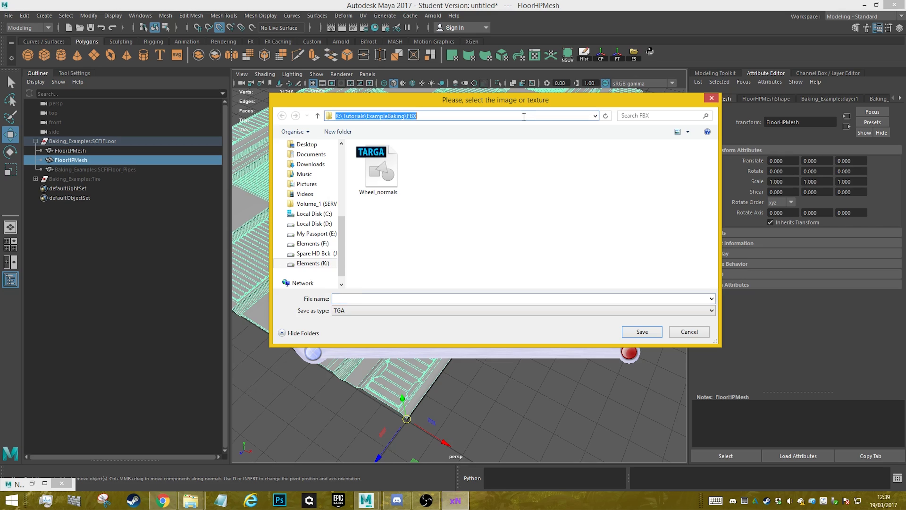
pyautogui.click(626, 174)
pyautogui.click(474, 117)
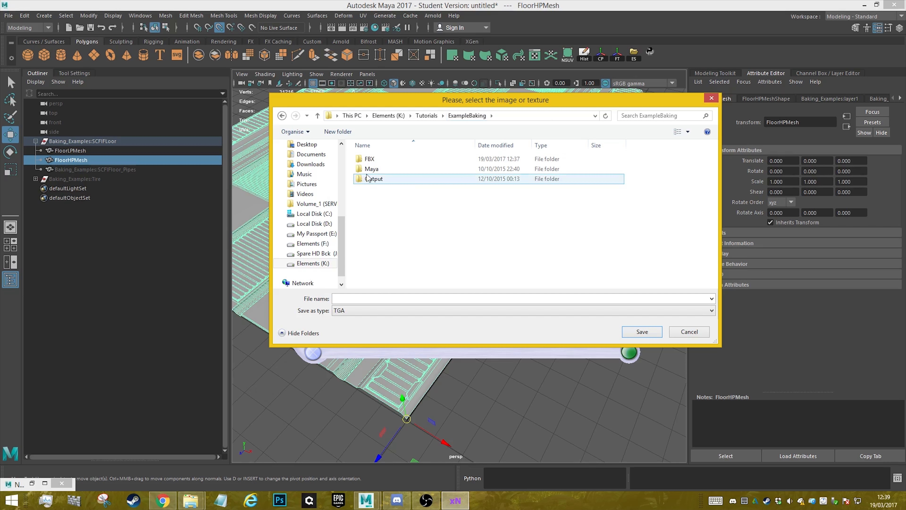
pyautogui.doubleClick(379, 177)
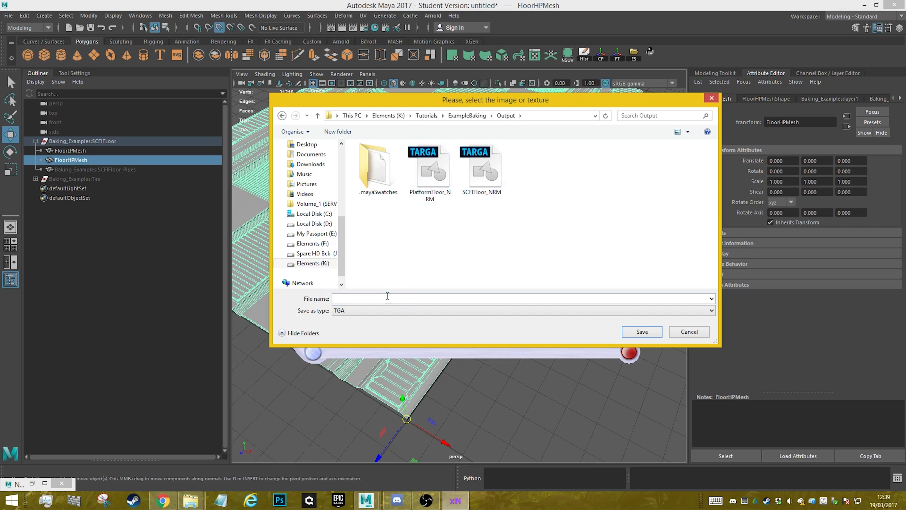
pyautogui.write('Flo')
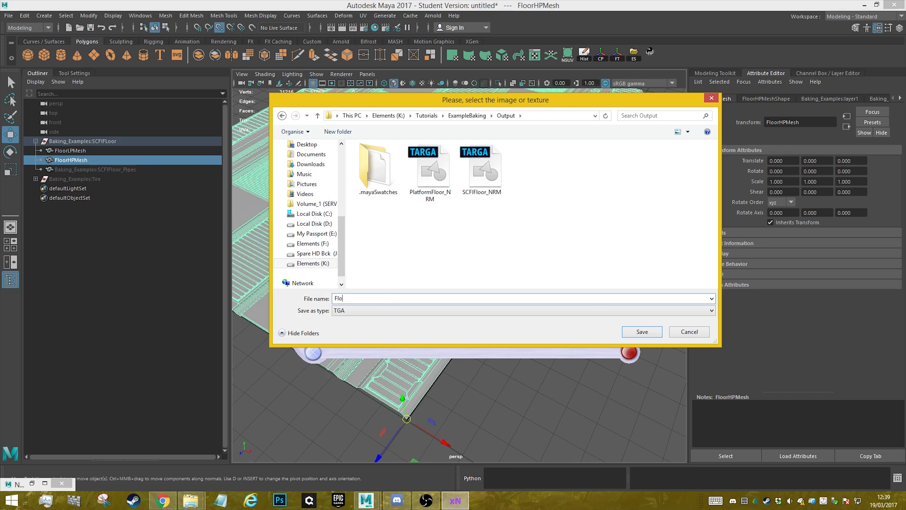
pyautogui.write('orTexture')
pyautogui.click(637, 329)
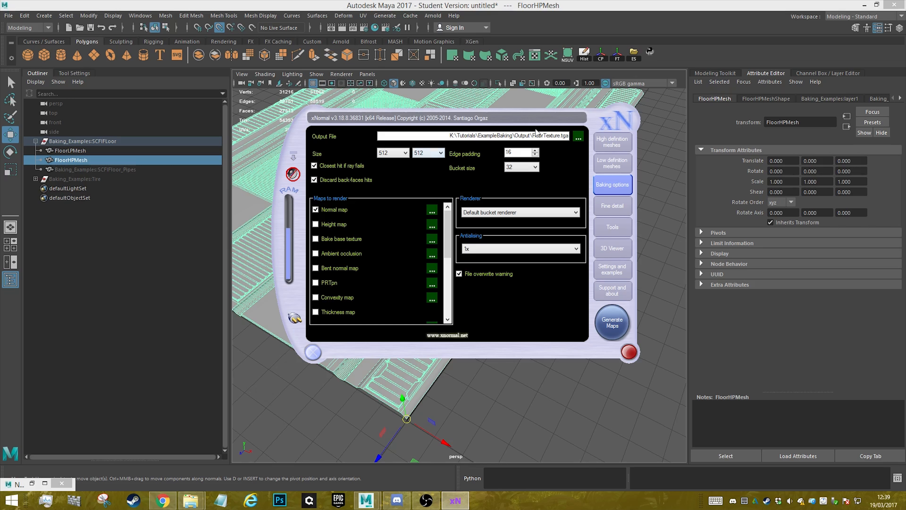
# - Set the bake size to 2048 by 2048
pyautogui.click(399, 153)
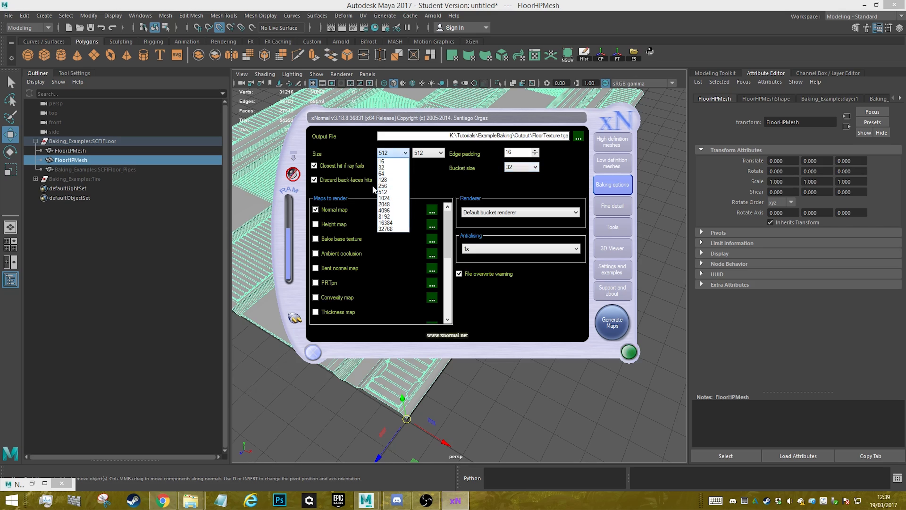
pyautogui.click(385, 204)
pyautogui.click(426, 151)
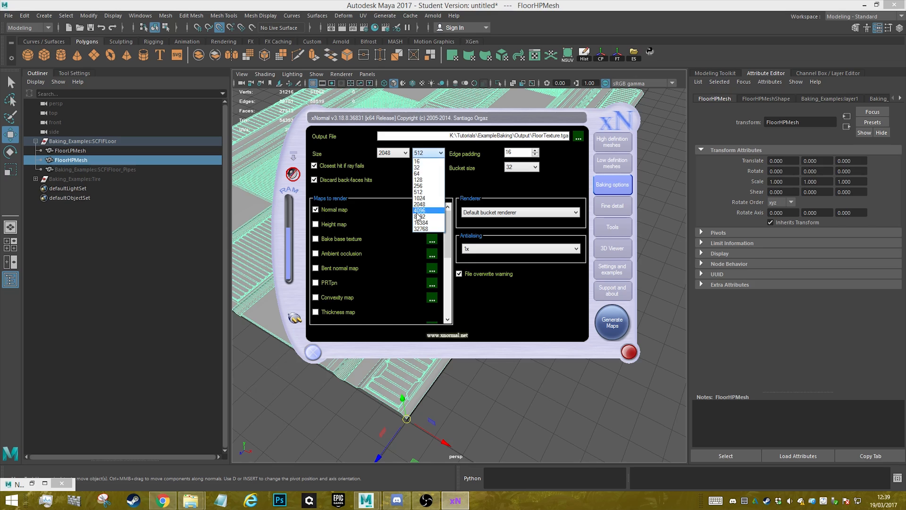
pyautogui.click(419, 209)
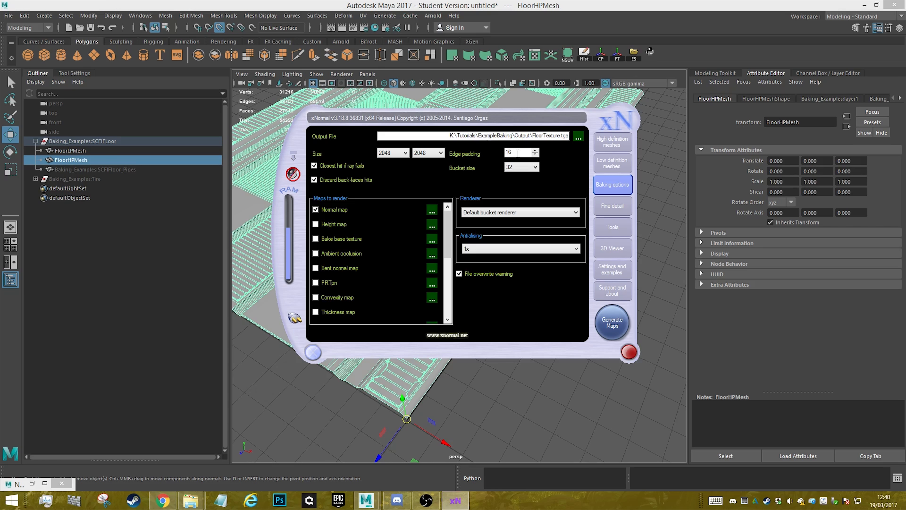
# - Set the bake size to 512 by 512 and generate the normal map
pyautogui.click(400, 153)
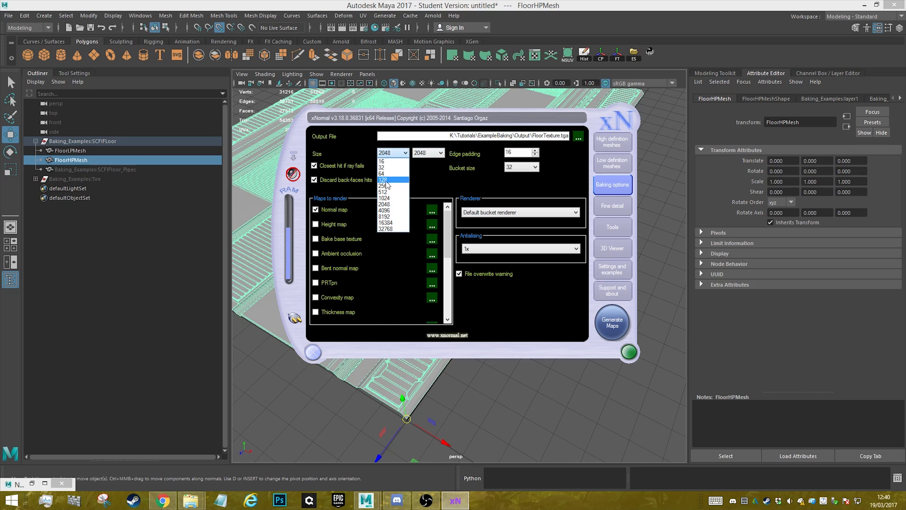
pyautogui.click(387, 189)
pyautogui.click(434, 153)
pyautogui.click(428, 189)
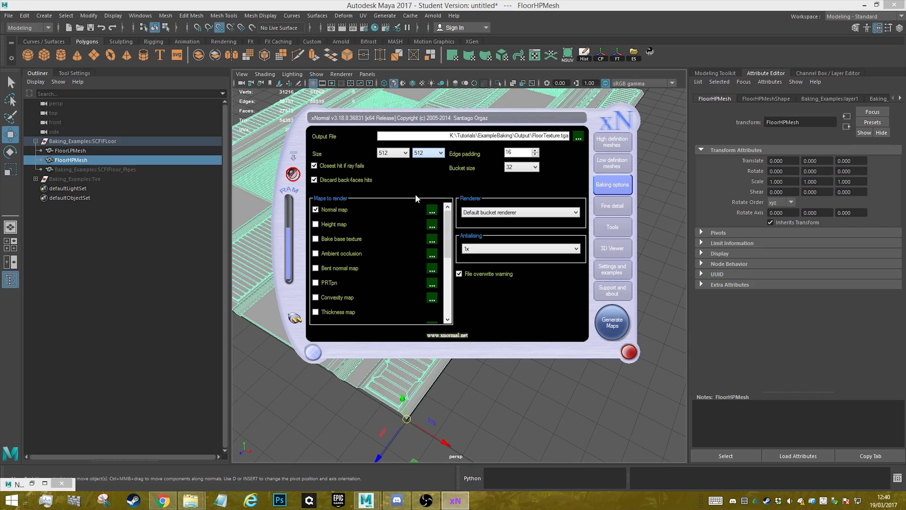
pyautogui.click(625, 331)
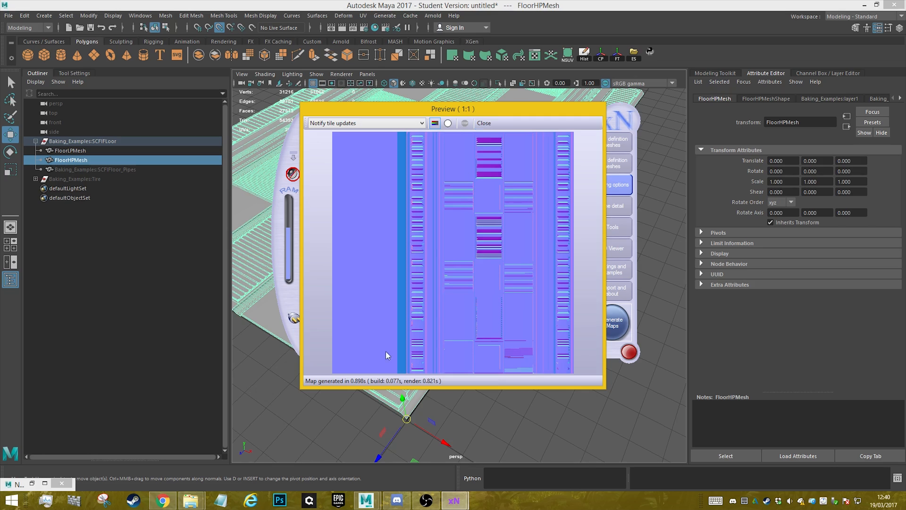
pyautogui.click(211, 504)
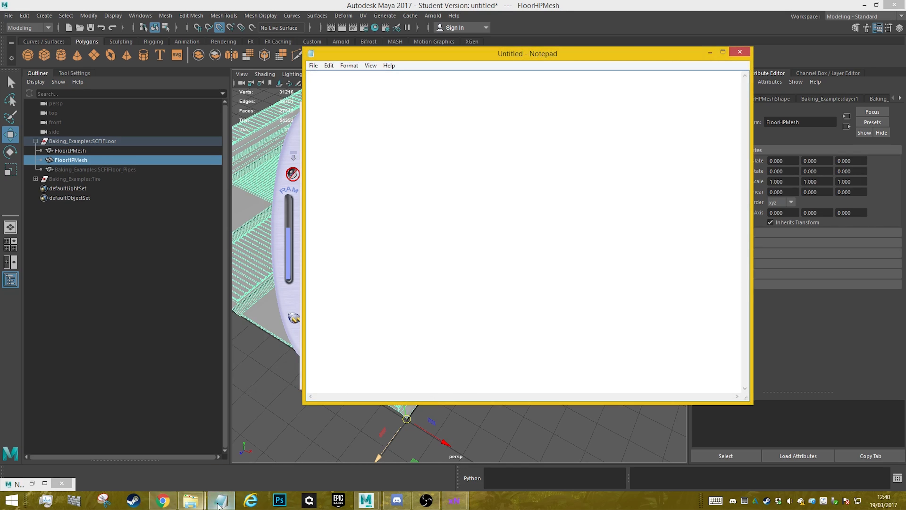
pyautogui.rightClick(212, 503)
pyautogui.click(195, 476)
# - Open FloorTexture_normals from ExampleBaking's Output folder in Photoshop and dismiss the feedback survey
pyautogui.moveTo(191, 500)
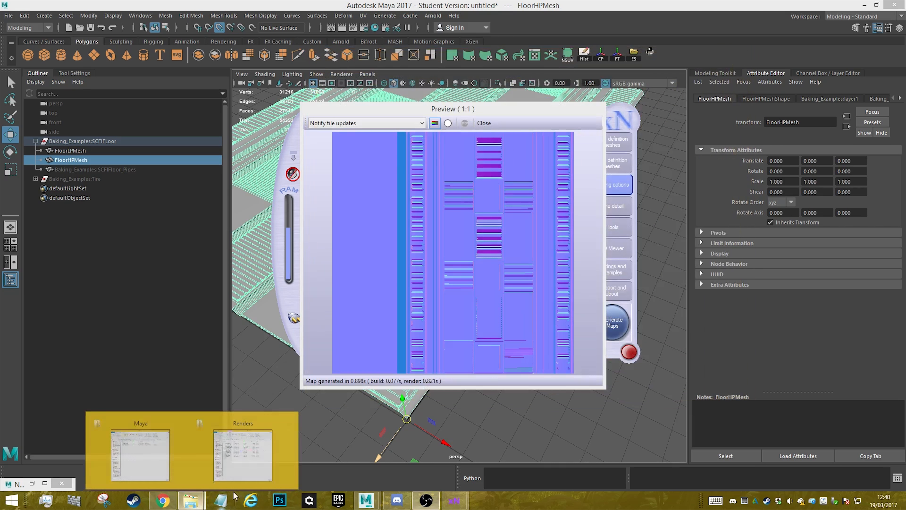
pyautogui.click(149, 448)
pyautogui.hotkey('alt', 'Up')
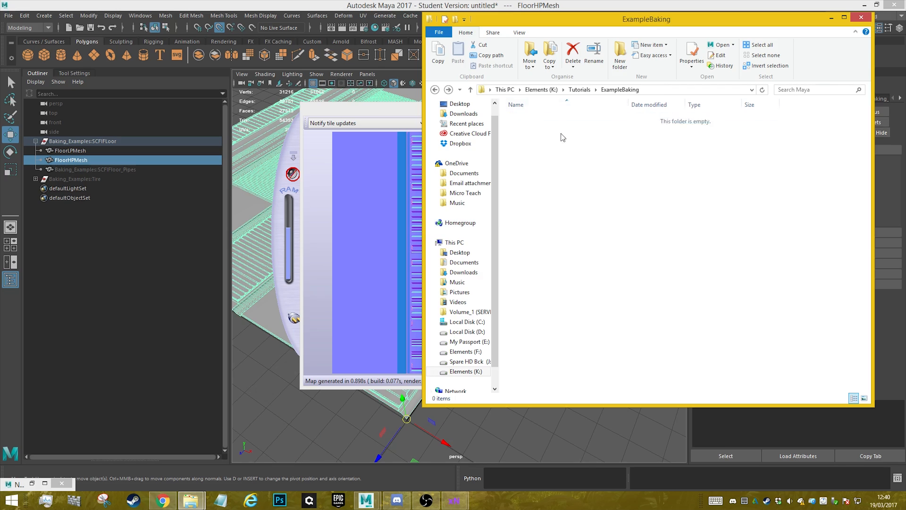
pyautogui.doubleClick(533, 131)
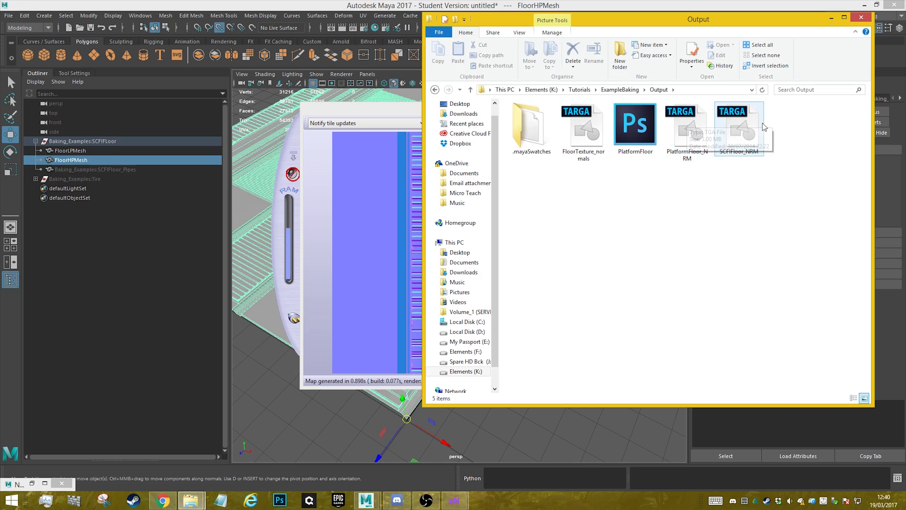
pyautogui.click(585, 136)
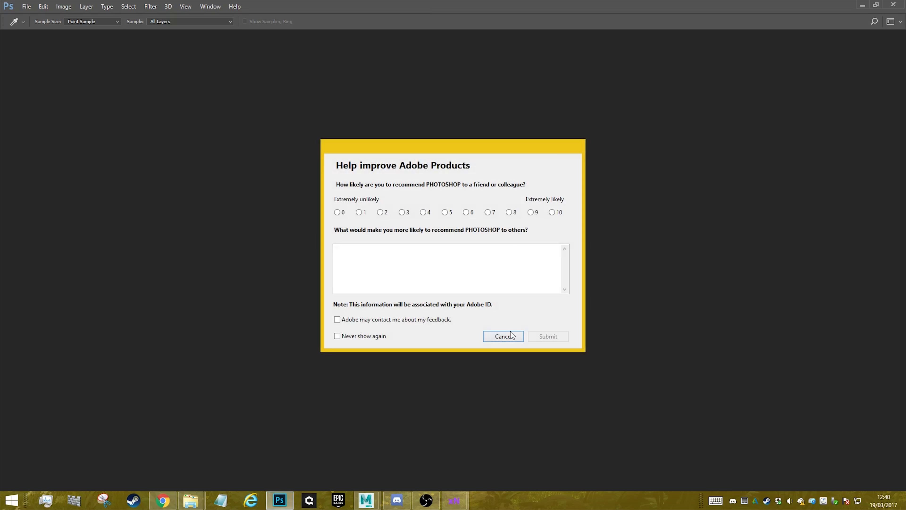
pyautogui.click(515, 337)
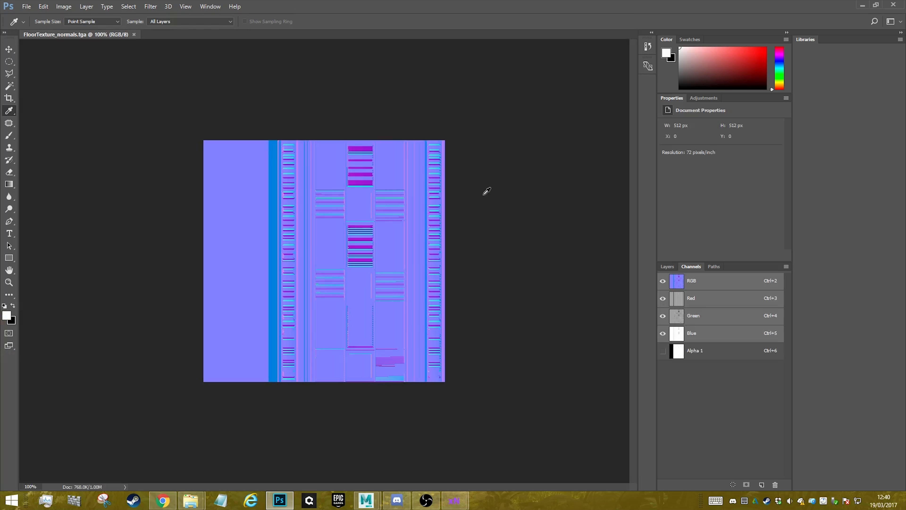
# - Examine the edge quality of the striped vent details in the baked normal map up close
pyautogui.click(9, 49)
pyautogui.keyDown('alt'); pyautogui.scroll(11, 397, 250); pyautogui.keyUp('alt')
pyautogui.keyDown('alt'); pyautogui.scroll(10, 417, 229); pyautogui.keyUp('alt')
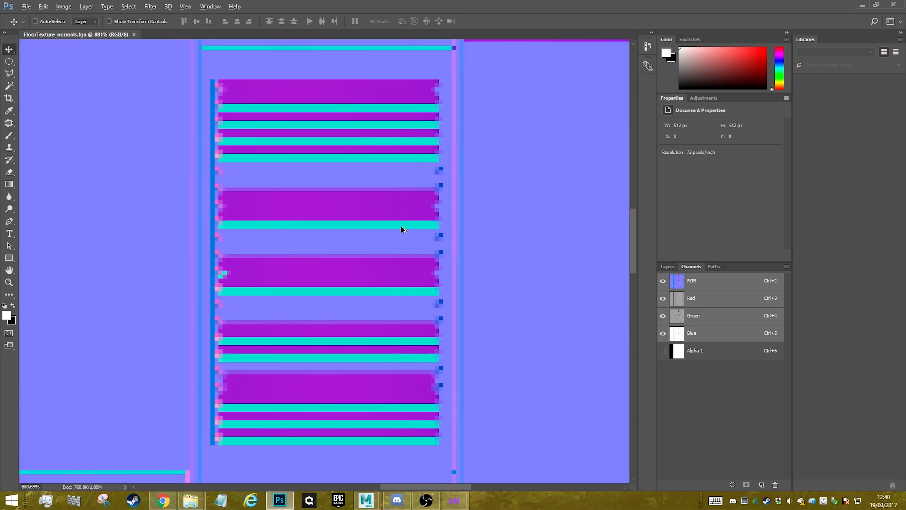
pyautogui.keyDown('alt'); pyautogui.scroll(-12, 331, 129); pyautogui.keyUp('alt')
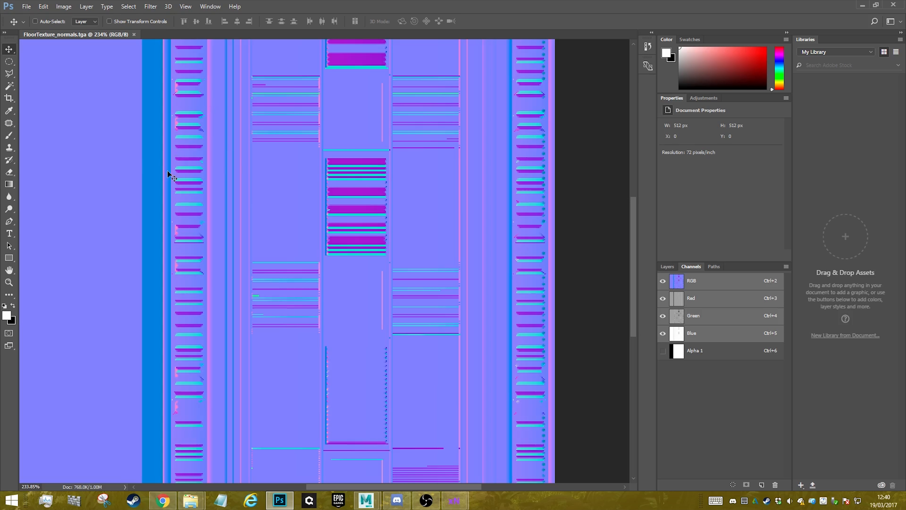
# - Return to xNormal from Photoshop and close the bake preview
pyautogui.click(859, 5)
pyautogui.click(400, 111)
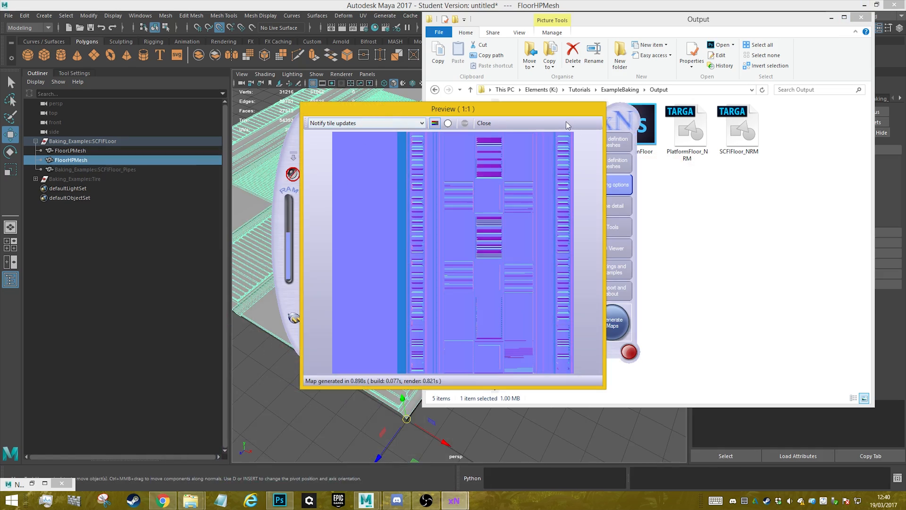
pyautogui.click(489, 123)
# - Configure the bake with edge padding 0, bucket size 128 and 4x antialiasing
pyautogui.click(522, 170)
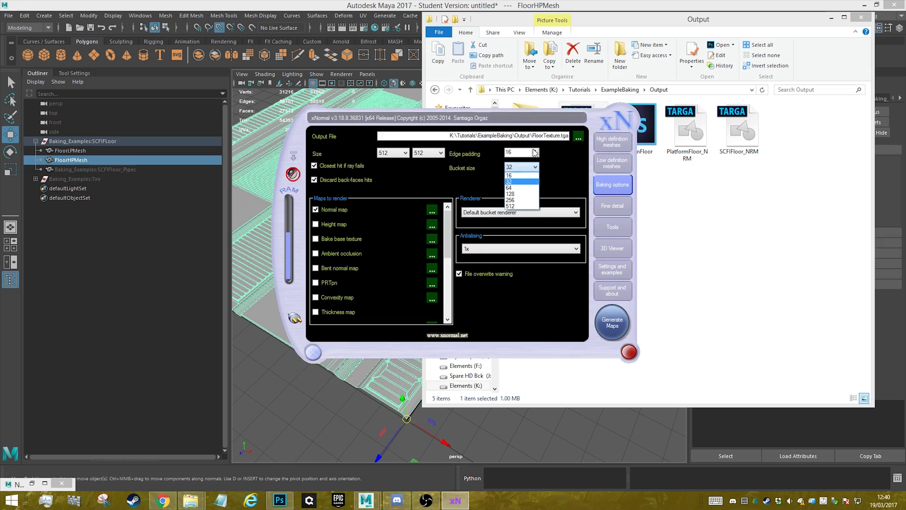
pyautogui.click(527, 152)
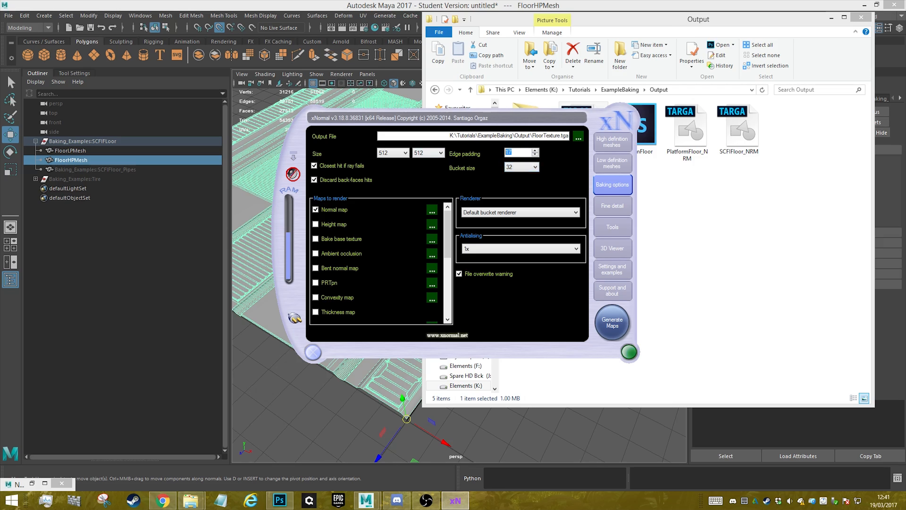
pyautogui.write('0')
pyautogui.click(535, 168)
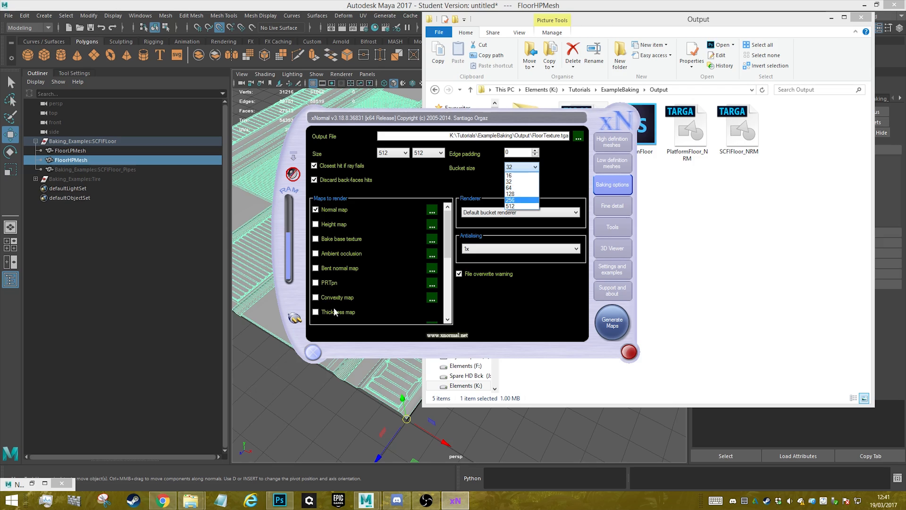
pyautogui.click(516, 194)
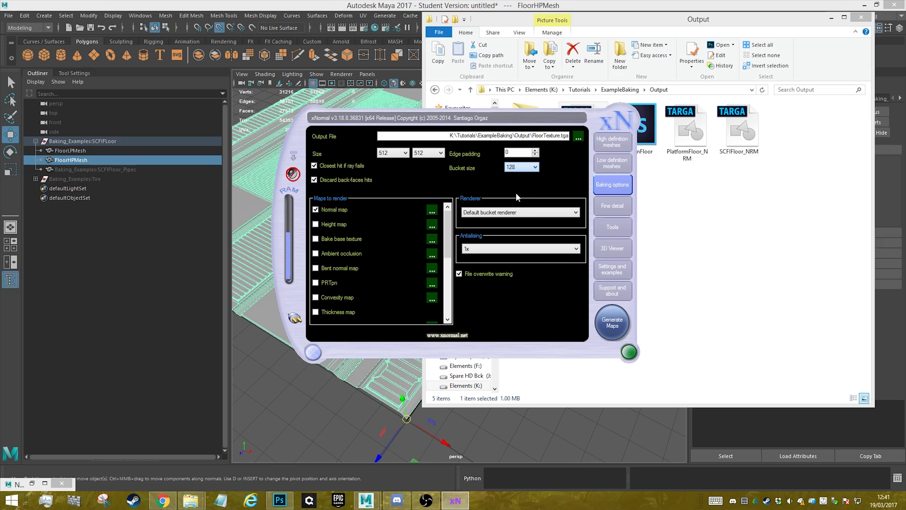
pyautogui.click(524, 248)
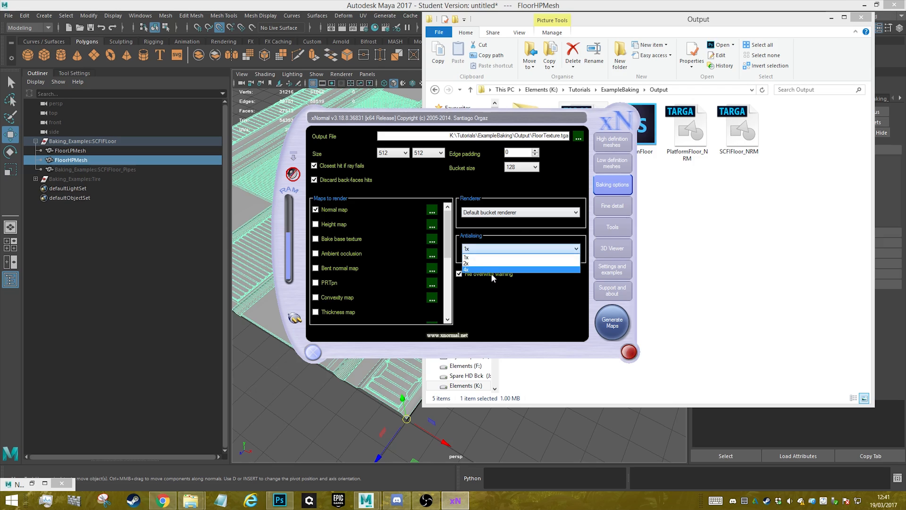
pyautogui.click(494, 270)
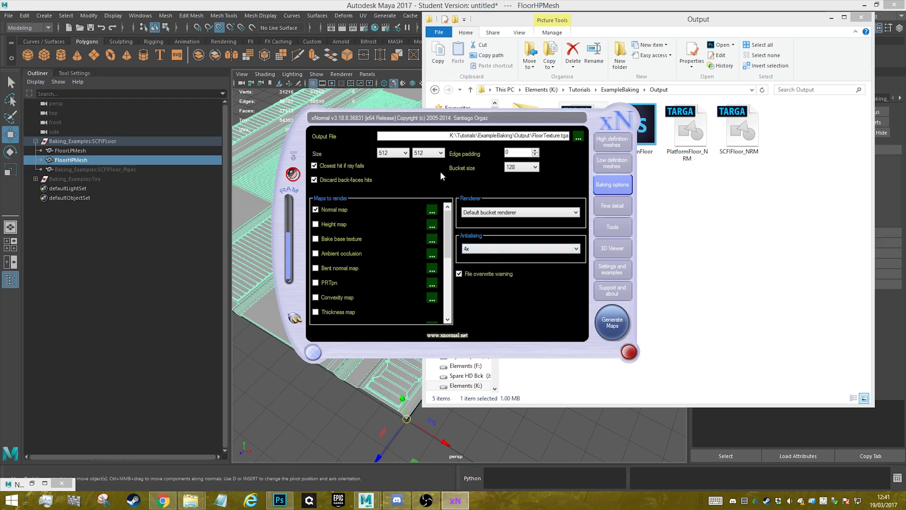
# - Set the bake size to 1024 wide by 2048 high
pyautogui.click(405, 153)
pyautogui.click(389, 211)
pyautogui.click(405, 153)
pyautogui.click(385, 198)
pyautogui.click(416, 152)
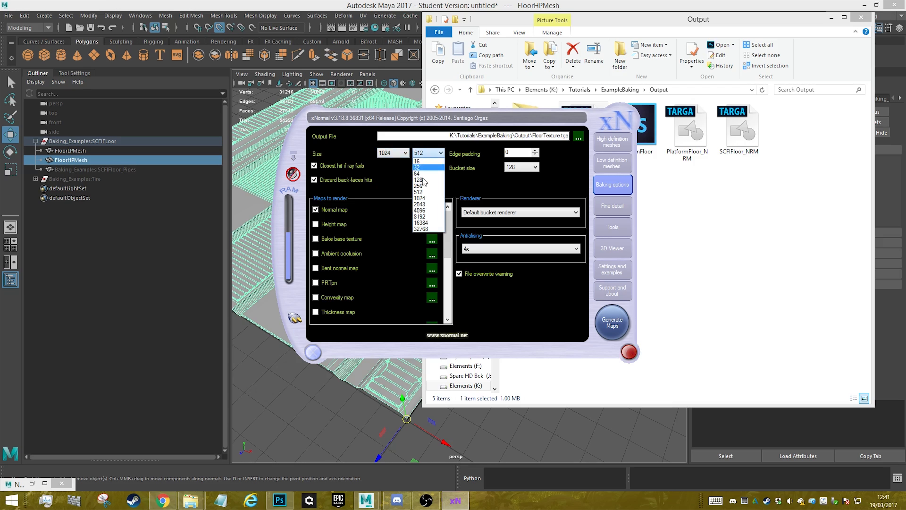
pyautogui.click(430, 208)
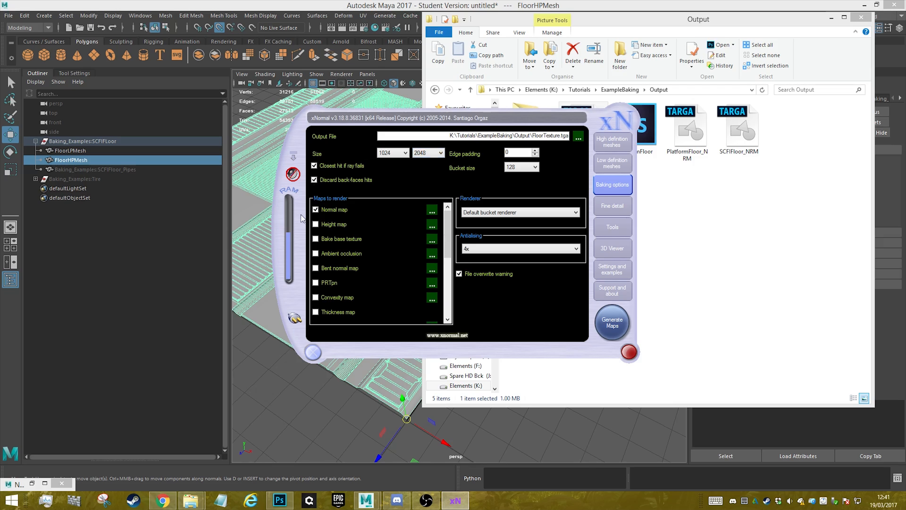
# - Check the normal map options and start generating the map, overwriting the existing FloorTexture_normals file
pyautogui.click(432, 212)
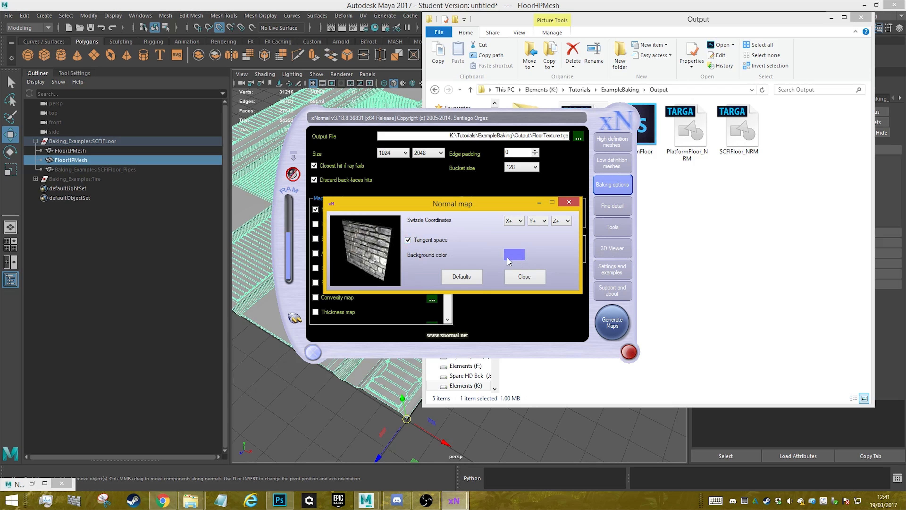
pyautogui.click(521, 277)
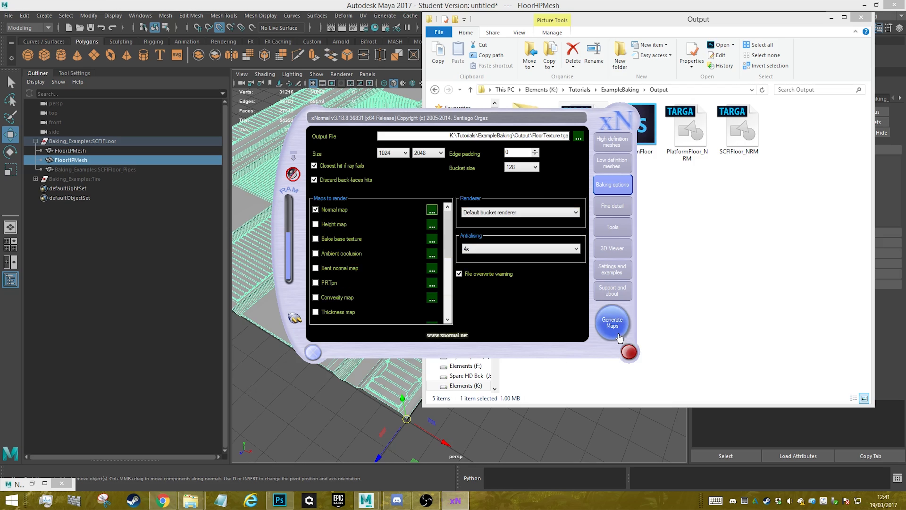
pyautogui.click(612, 328)
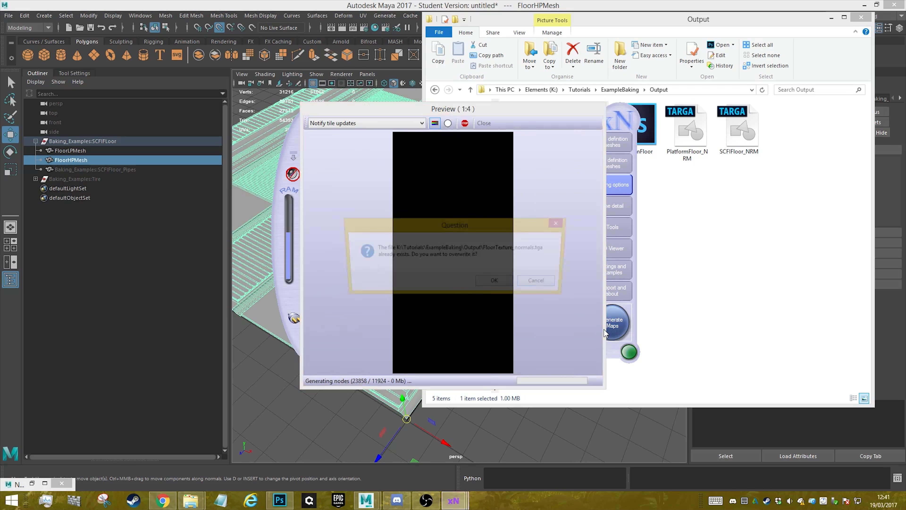
pyautogui.click(496, 282)
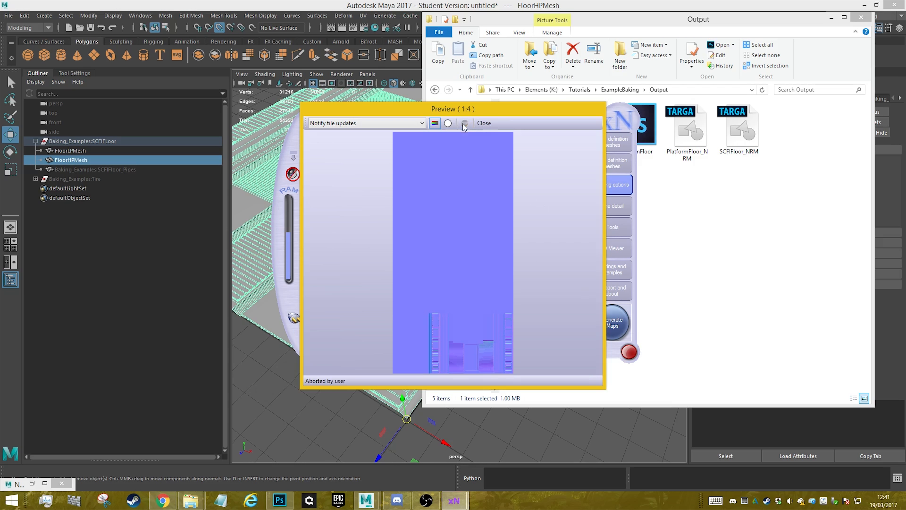
# - Close the aborted bake preview, set the bake width to 2048, and generate the map, overwriting the FloorTexture_normals file
pyautogui.click(483, 123)
pyautogui.click(400, 157)
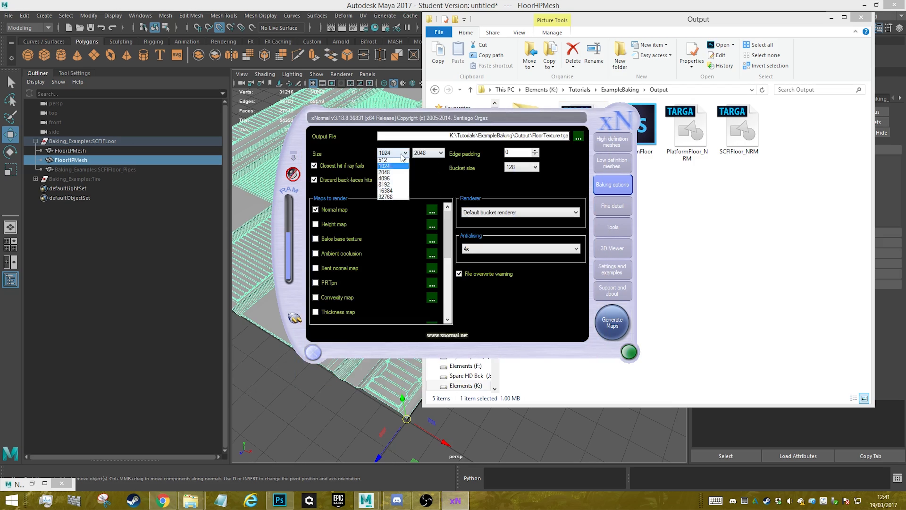
pyautogui.click(390, 210)
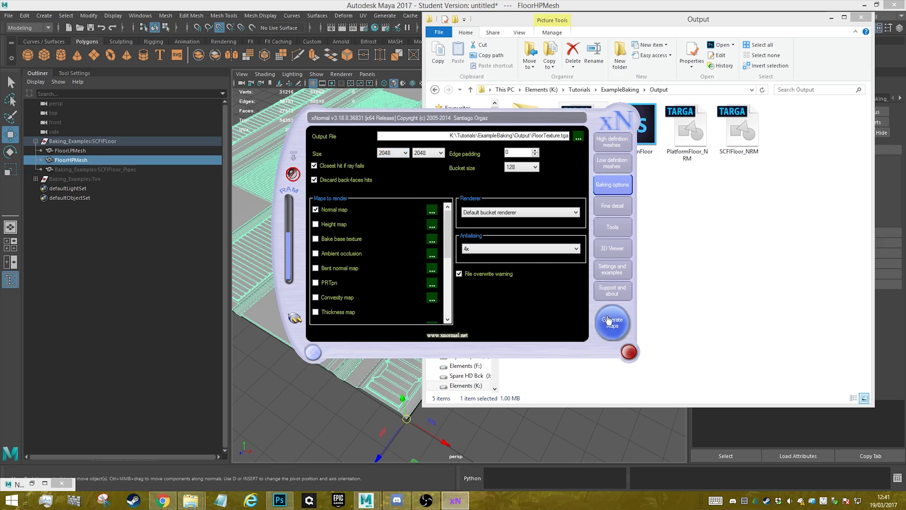
pyautogui.click(612, 322)
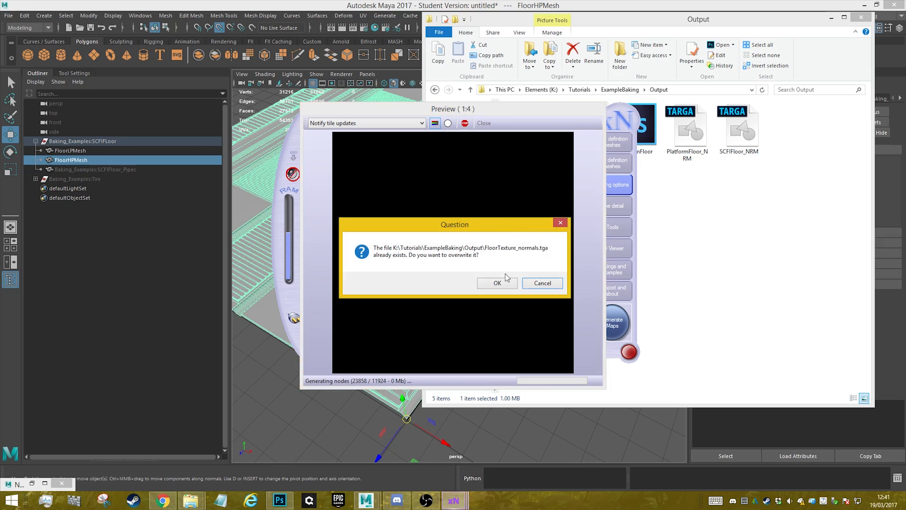
pyautogui.click(503, 282)
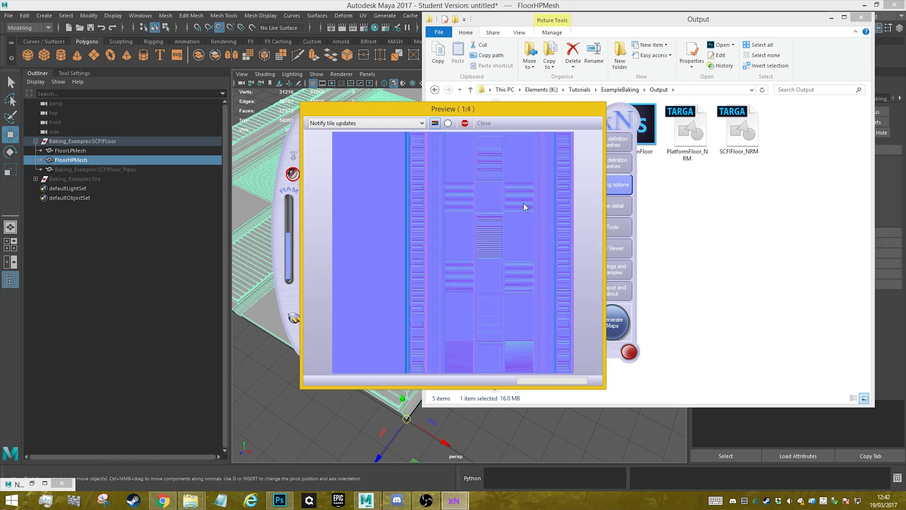
# - Close the bake preview, update FloorTexture_normals from disk in Photoshop, and inspect the whole map and its slatted details
pyautogui.click(483, 123)
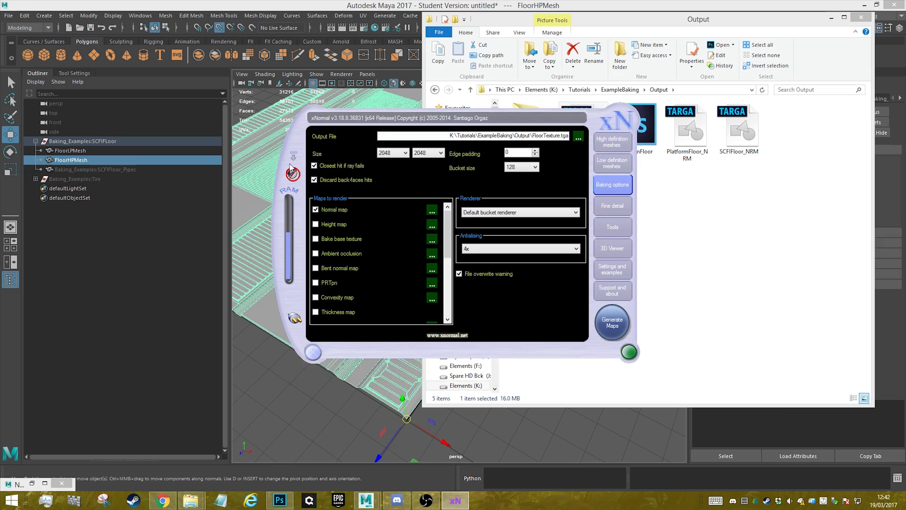
pyautogui.click(294, 156)
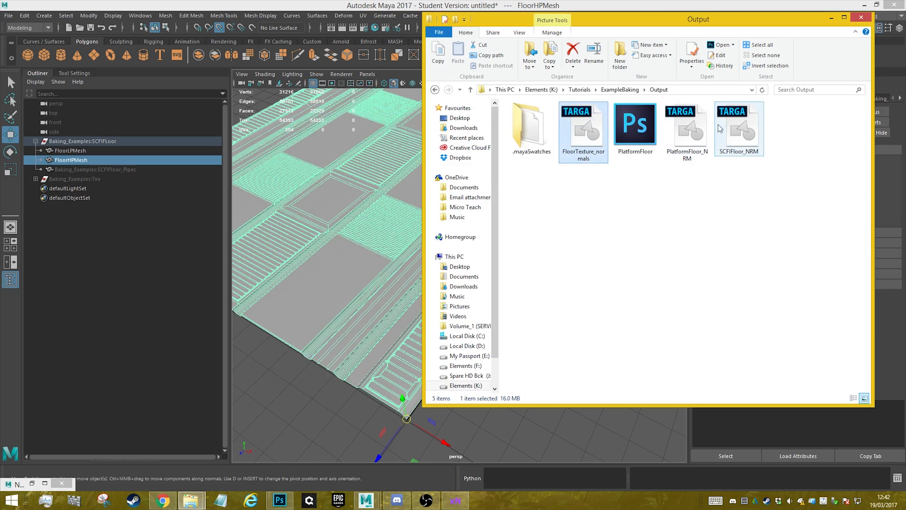
pyautogui.doubleClick(592, 120)
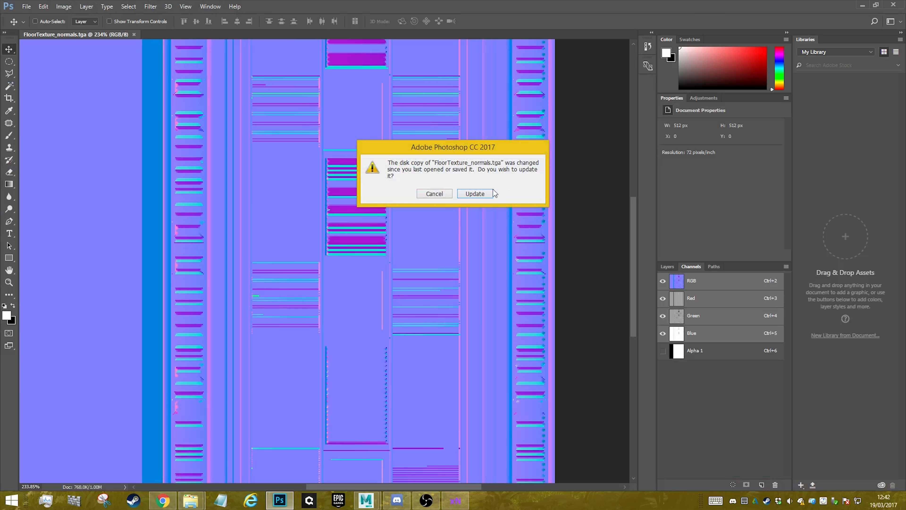
pyautogui.click(475, 193)
pyautogui.hotkey('ctrl', '0')
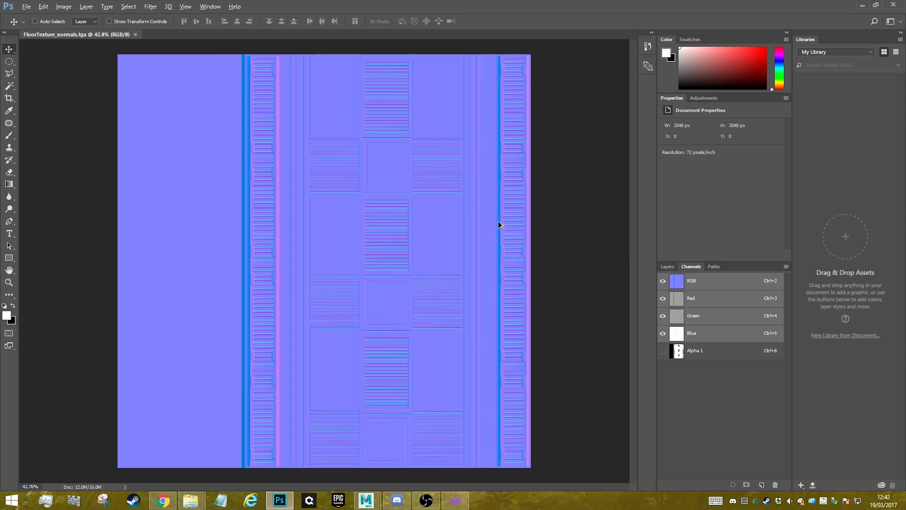
pyautogui.keyDown('alt'); pyautogui.scroll(10, 500, 225); pyautogui.keyUp('alt')
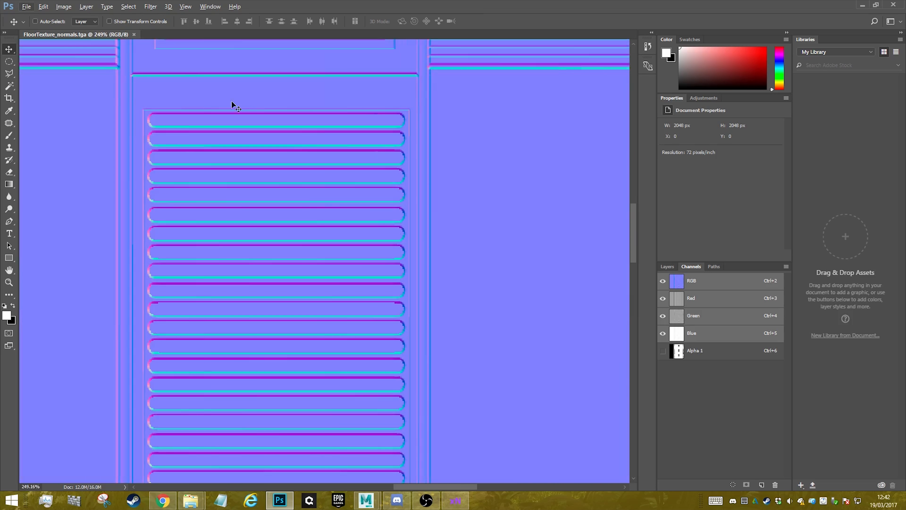
pyautogui.keyDown('alt'); pyautogui.scroll(-11, 294, 211); pyautogui.keyUp('alt')
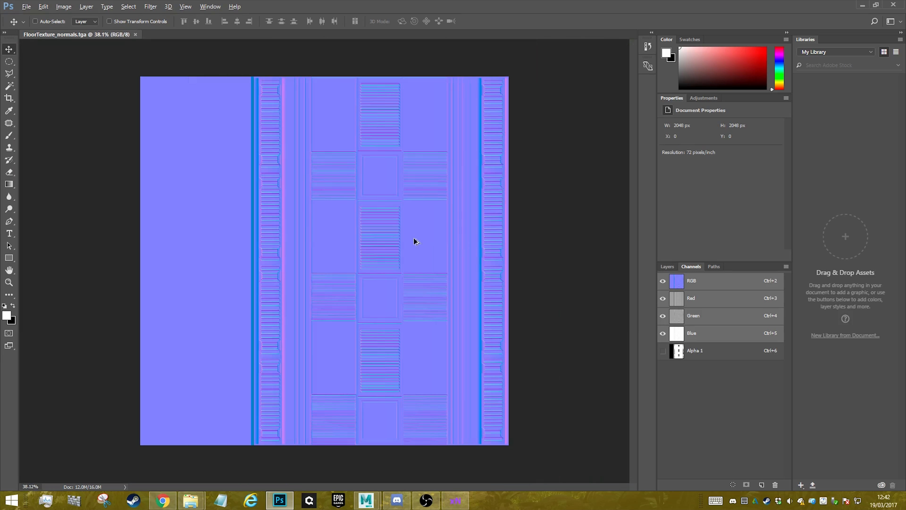
pyautogui.keyDown('alt'); pyautogui.scroll(2, 352, 179); pyautogui.keyUp('alt')
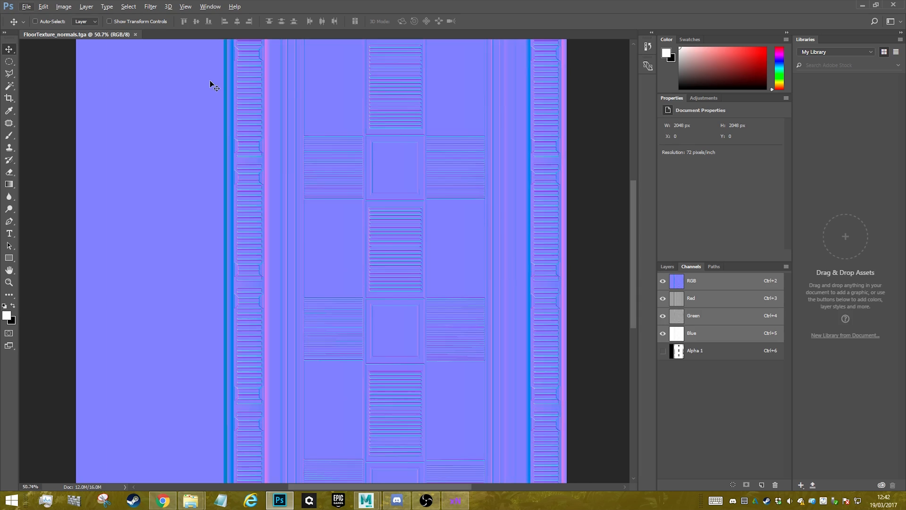
# - Save the normal map under the new name FloorNRMTexture as a 24 bits/pixel Targa file in the Output folder
pyautogui.click(26, 7)
pyautogui.click(38, 110)
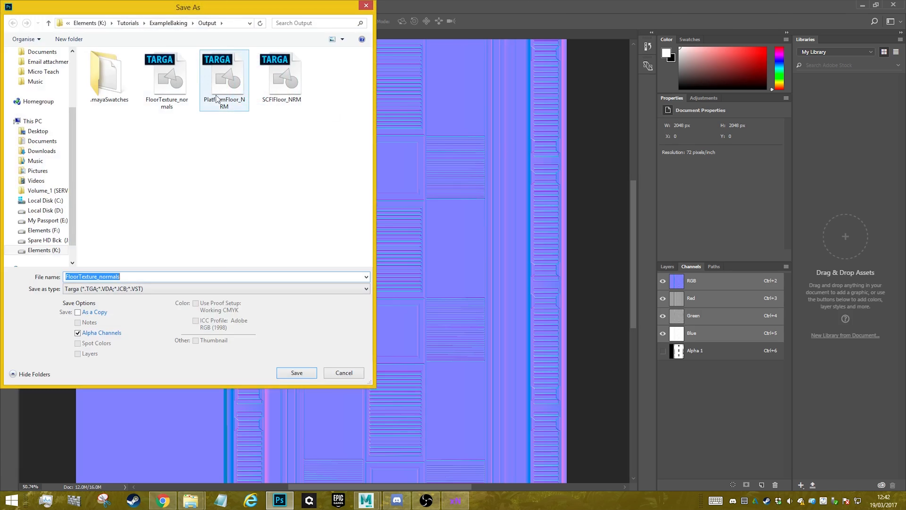
pyautogui.click(175, 86)
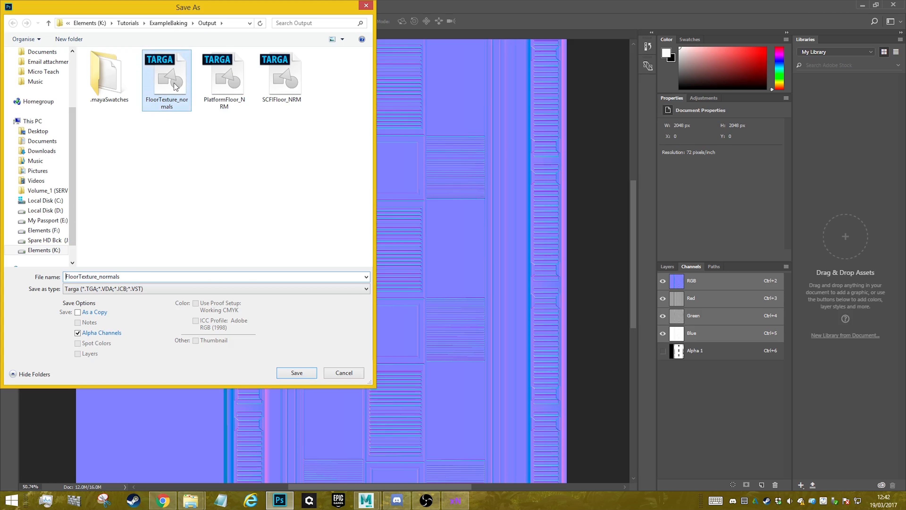
pyautogui.click(136, 277)
pyautogui.press('BackSpace')
pyautogui.press('BackSpace')
pyautogui.press('BackSpace')
pyautogui.press('BackSpace')
pyautogui.press('BackSpace')
pyautogui.press('BackSpace')
pyautogui.press('BackSpace')
pyautogui.press('BackSpace')
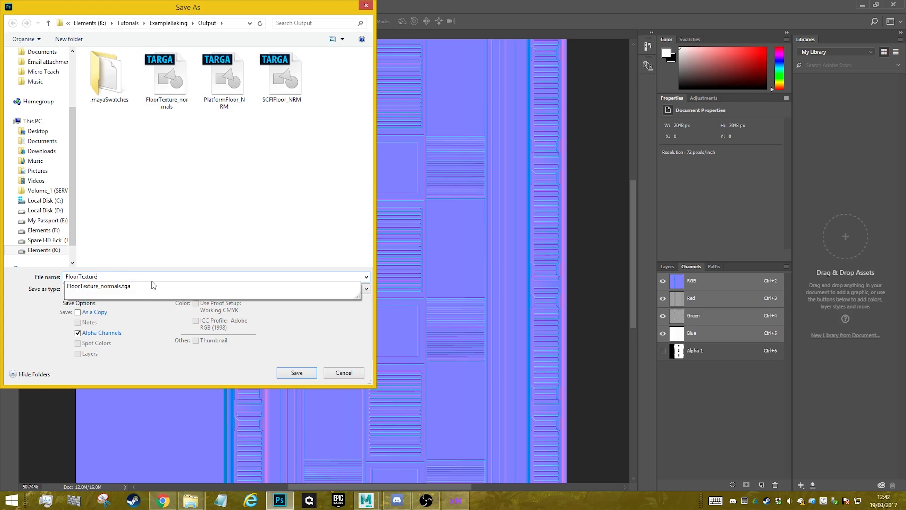
pyautogui.press('Left')
pyautogui.press('Left')
pyautogui.write('NRM')
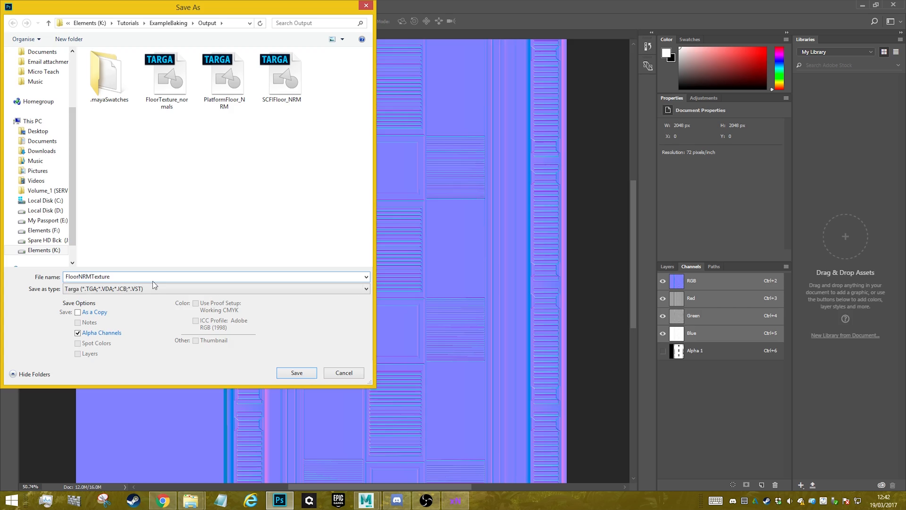
pyautogui.click(299, 372)
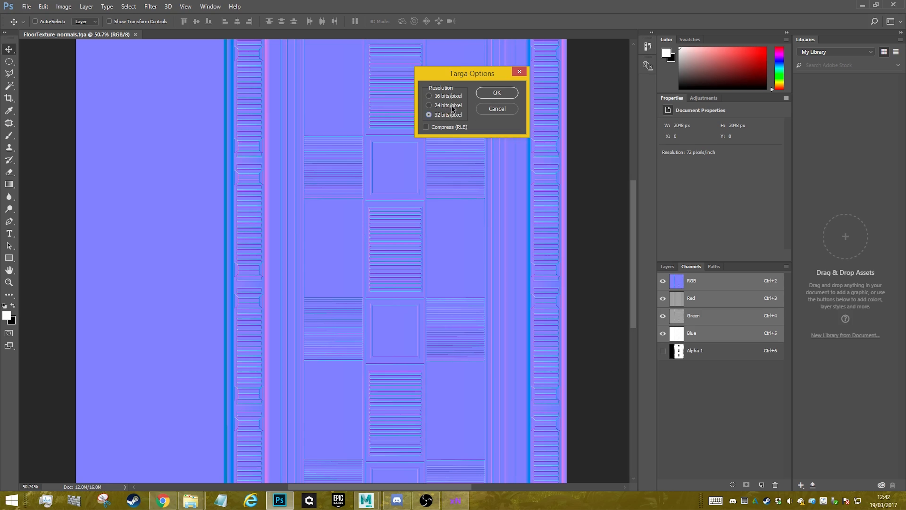
pyautogui.click(495, 94)
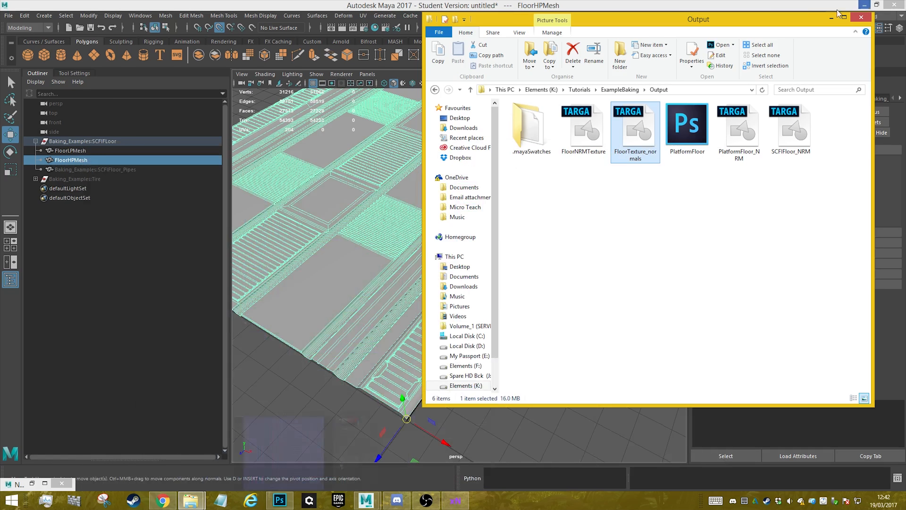
# - Return to Maya, minimizing Photoshop and the Output folder window, and hide FloorHPMesh
pyautogui.click(862, 6)
pyautogui.click(832, 19)
pyautogui.keyDown('alt'); pyautogui.moveTo(461, 206); pyautogui.dragTo(527, 164, button='middle'); pyautogui.keyUp('alt')
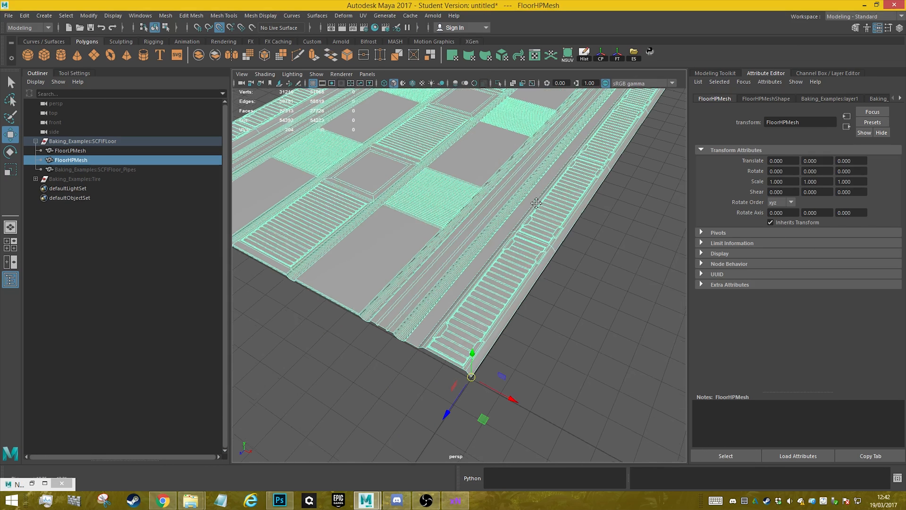
pyautogui.click(76, 158)
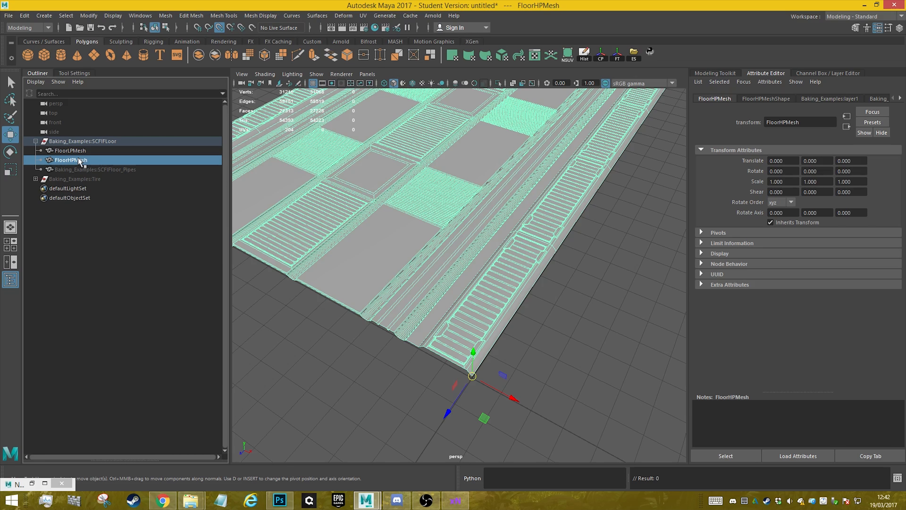
pyautogui.press('h')
# - Assign a new Blinn material to FloorLPMesh
pyautogui.click(63, 152)
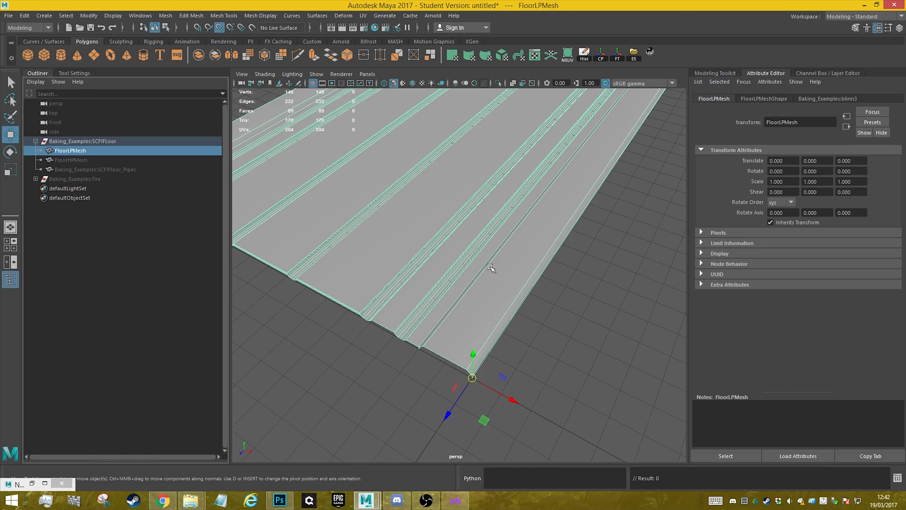
pyautogui.keyDown('alt'); pyautogui.moveTo(489, 267); pyautogui.dragTo(455, 270, button='middle'); pyautogui.keyUp('alt')
pyautogui.moveTo(526, 166); pyautogui.dragTo(522, 408, button='right')
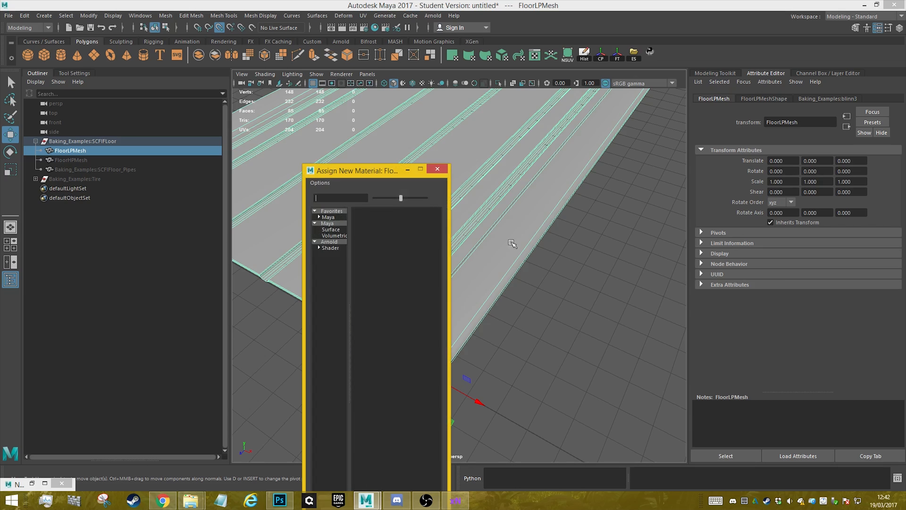
pyautogui.click(370, 281)
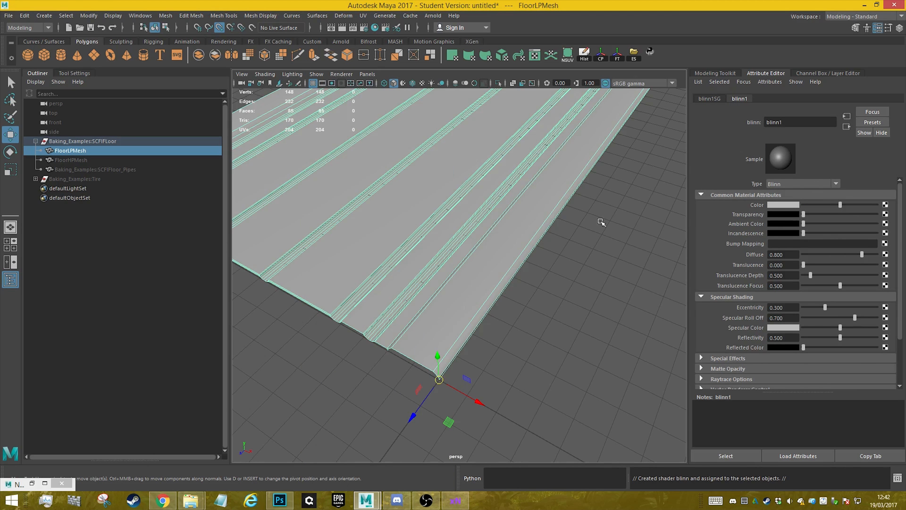
# - Connect a File texture to the Blinn's bump mapping and use it as Tangent Space Normals
pyautogui.click(885, 243)
pyautogui.click(381, 250)
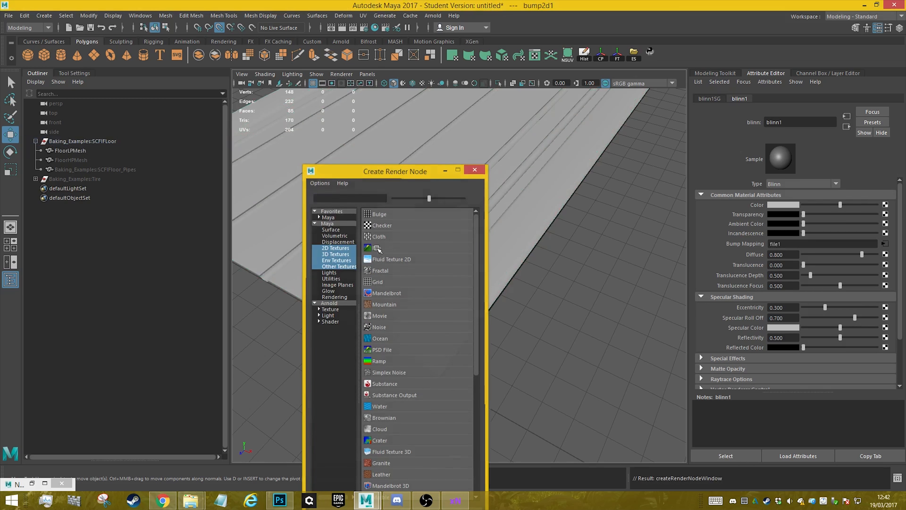
pyautogui.click(800, 216)
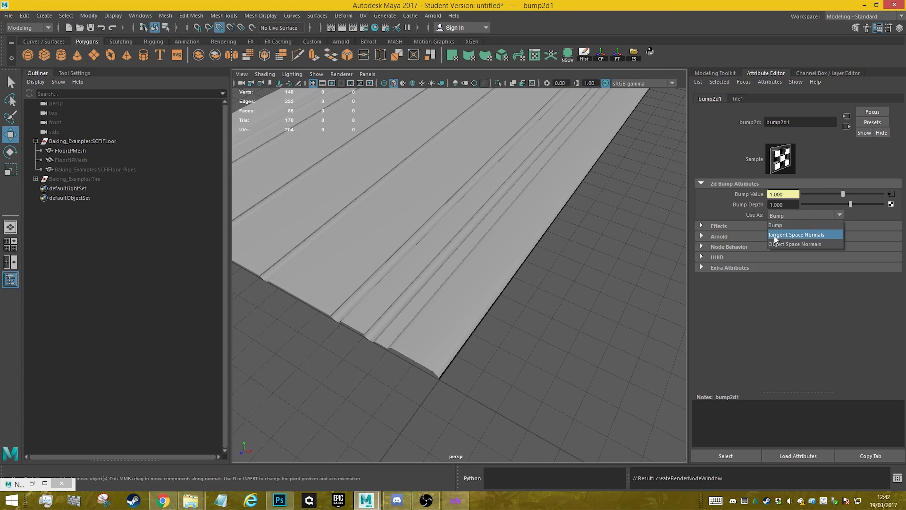
pyautogui.click(788, 235)
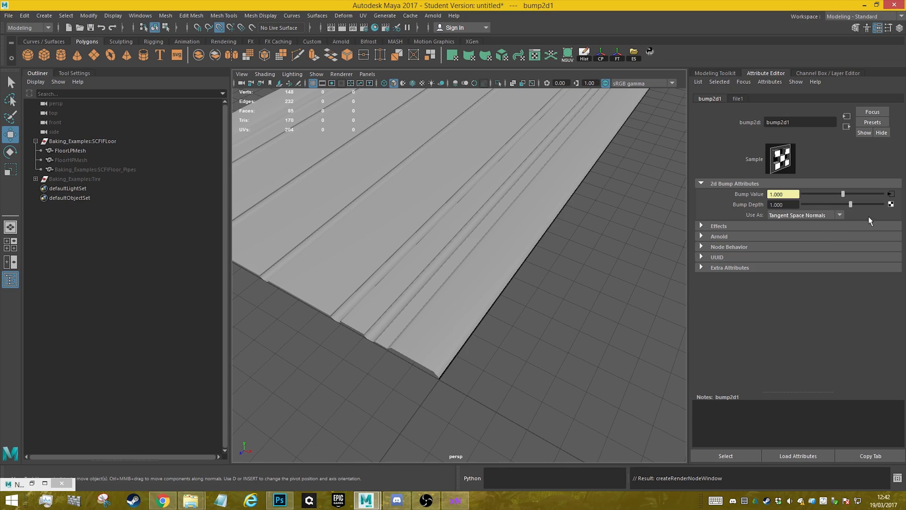
# - Load FloorNRMTexture.tga from K:\Tutorials\ExampleBaking\Output as the bump file texture's image
pyautogui.click(892, 195)
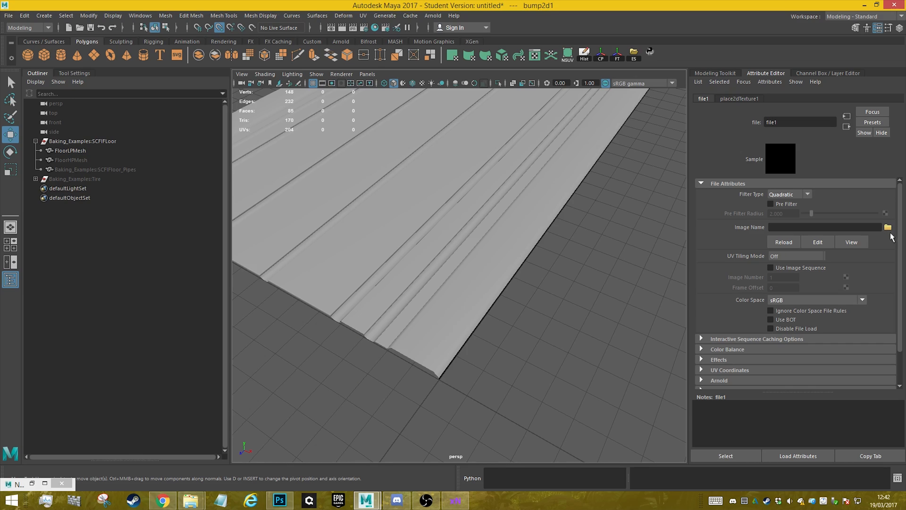
pyautogui.click(887, 227)
pyautogui.click(368, 162)
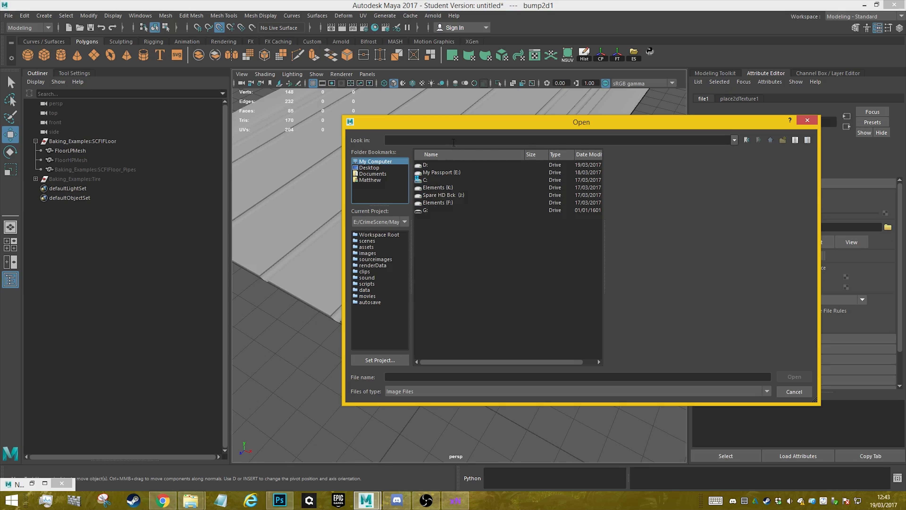
pyautogui.click(464, 140)
pyautogui.write('K:\\Tutorials\\ExampleBaking\\Maya')
pyautogui.press('Return')
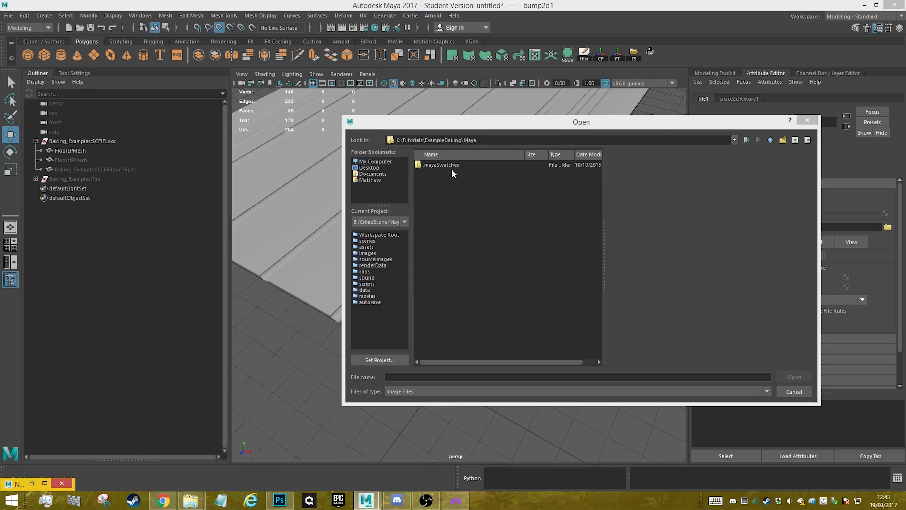
pyautogui.click(770, 140)
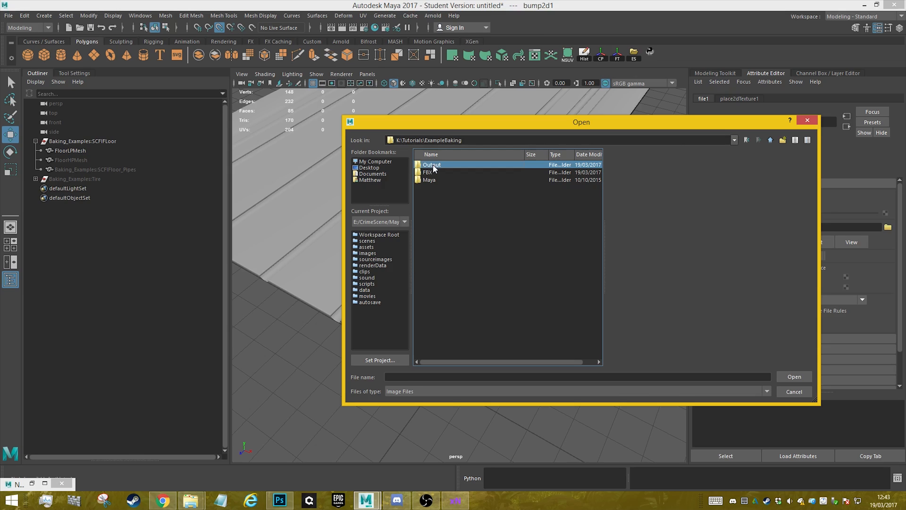
pyautogui.doubleClick(433, 164)
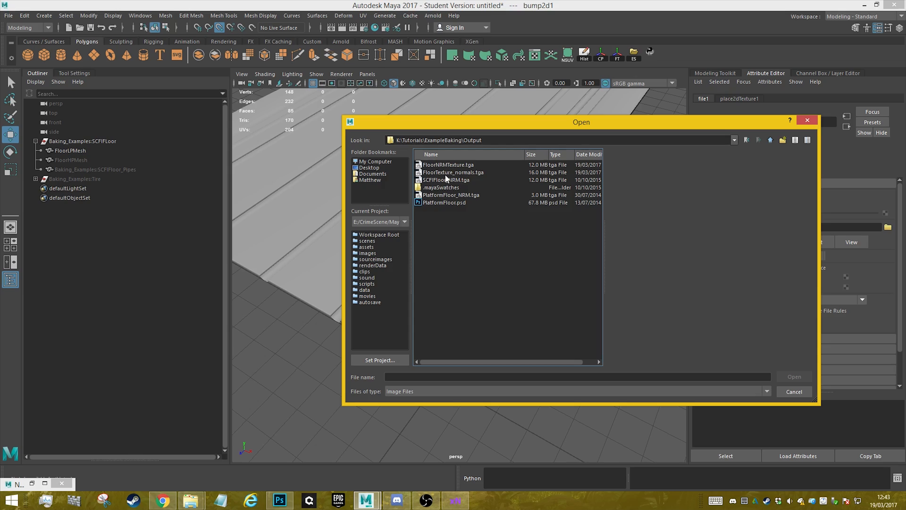
pyautogui.doubleClick(445, 165)
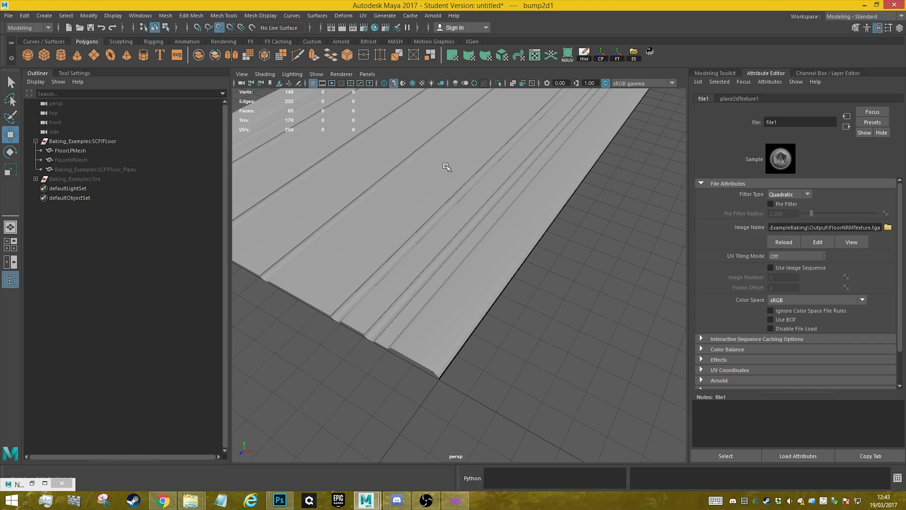
# - Frame FloorLPMesh, show it textured and deselected, and render the viewport with Legacy High Quality Viewport
pyautogui.click(440, 174)
pyautogui.press('f')
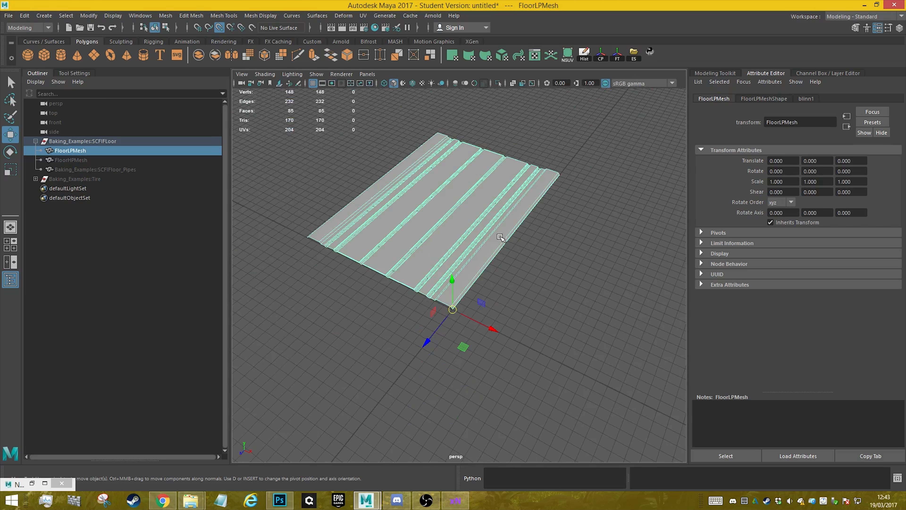
pyautogui.scroll(3, 506, 309)
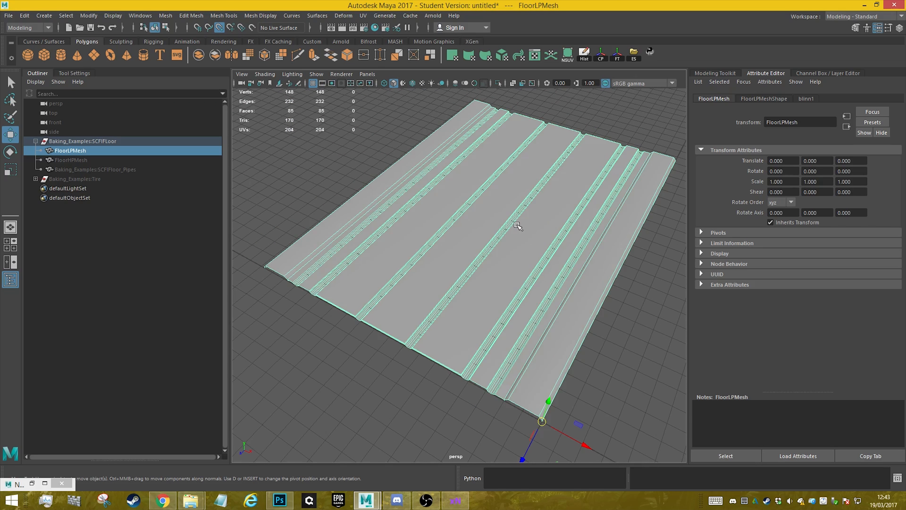
pyautogui.press('6')
pyautogui.click(611, 119)
pyautogui.click(341, 74)
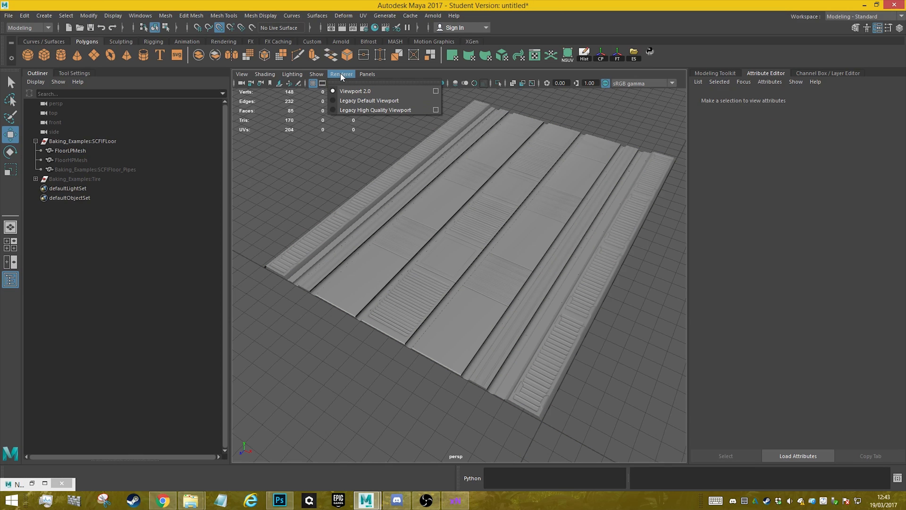
pyautogui.click(368, 110)
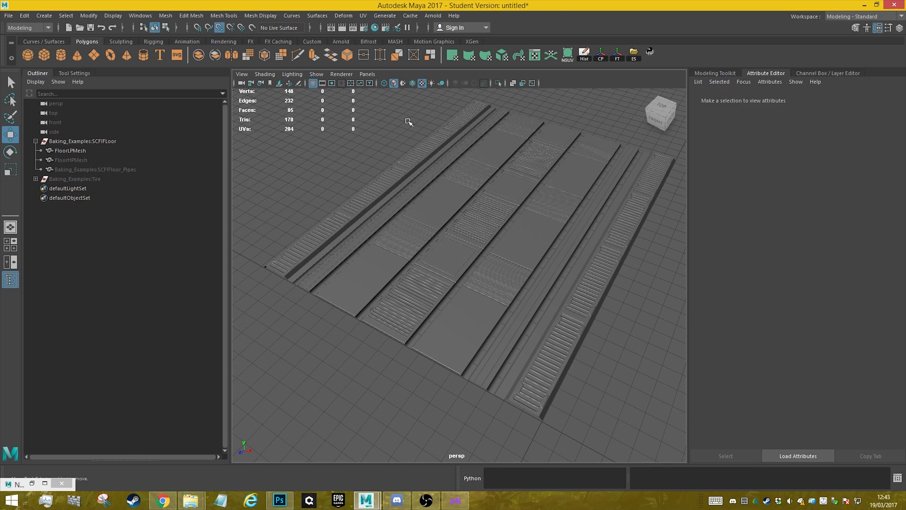
# - Inspect the normal-mapped panel and vent detail on FloorLPMesh up close and from several angles
pyautogui.click(341, 74)
pyautogui.click(568, 119)
pyautogui.keyDown('alt'); pyautogui.moveTo(582, 245); pyautogui.dragTo(615, 283, button='right'); pyautogui.keyUp('alt')
pyautogui.keyDown('alt'); pyautogui.moveTo(615, 283); pyautogui.dragTo(561, 270, button='middle'); pyautogui.keyUp('alt')
pyautogui.keyDown('alt'); pyautogui.moveTo(610, 278); pyautogui.dragTo(549, 283, button='right'); pyautogui.keyUp('alt')
pyautogui.keyDown('alt'); pyautogui.moveTo(492, 280); pyautogui.dragTo(525, 273); pyautogui.keyUp('alt')
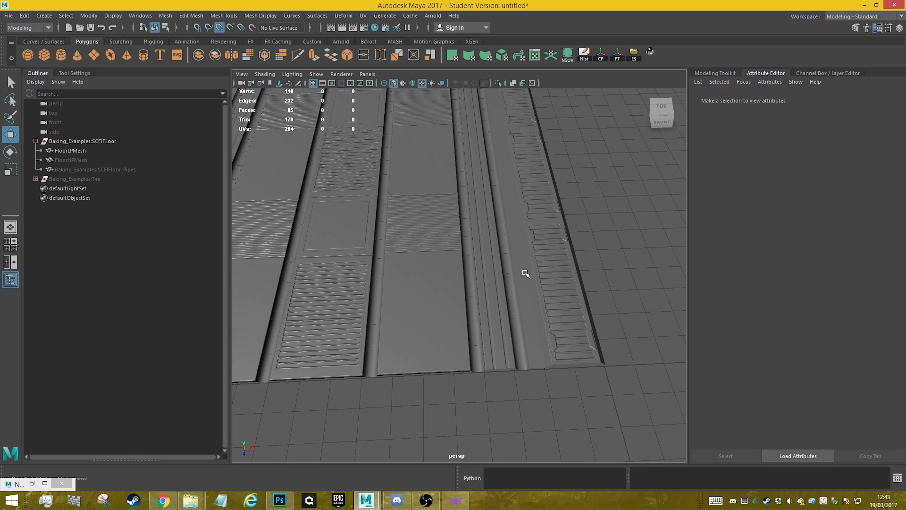
pyautogui.scroll(-7, 525, 273)
pyautogui.keyDown('alt'); pyautogui.moveTo(525, 273); pyautogui.dragTo(580, 301, button='middle'); pyautogui.keyUp('alt')
pyautogui.scroll(3, 571, 300)
pyautogui.scroll(7, 502, 282)
pyautogui.keyDown('alt'); pyautogui.moveTo(502, 282); pyautogui.dragTo(458, 261); pyautogui.keyUp('alt')
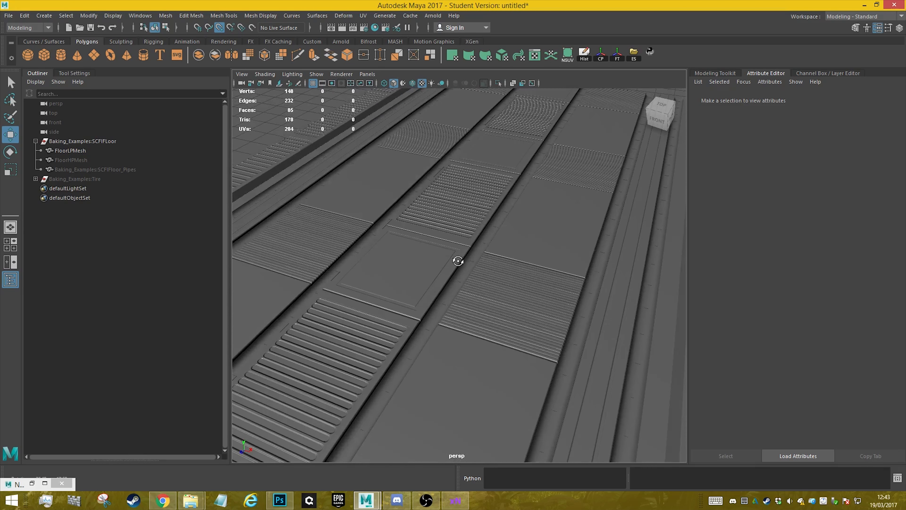
pyautogui.scroll(-10, 458, 261)
# - Show FloorHPMesh to compare its polygon count with FloorLPMesh, and hide it again
pyautogui.click(504, 261)
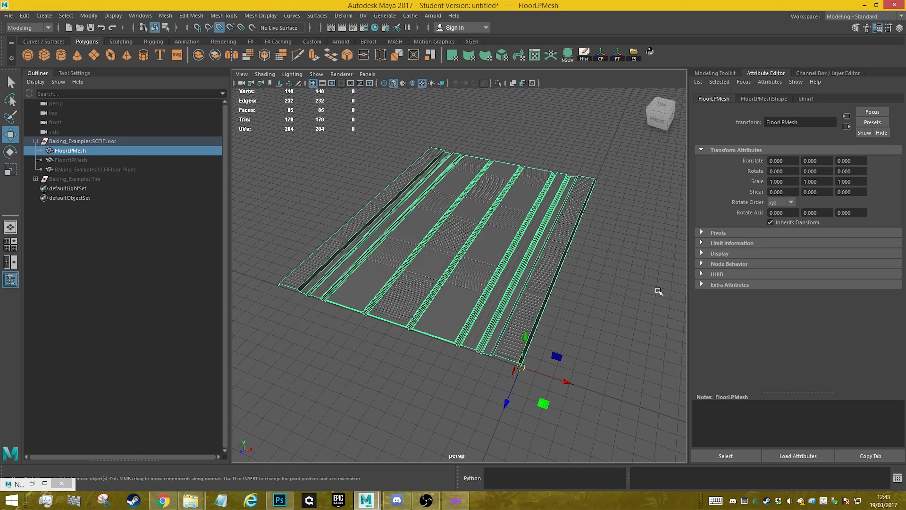
pyautogui.click(71, 160)
pyautogui.press('h')
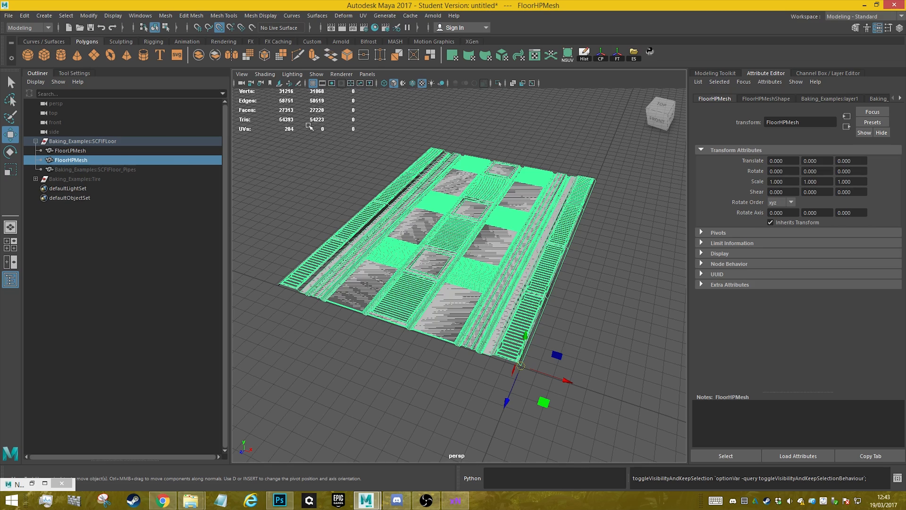
pyautogui.press('h')
pyautogui.click(71, 151)
pyautogui.press('h')
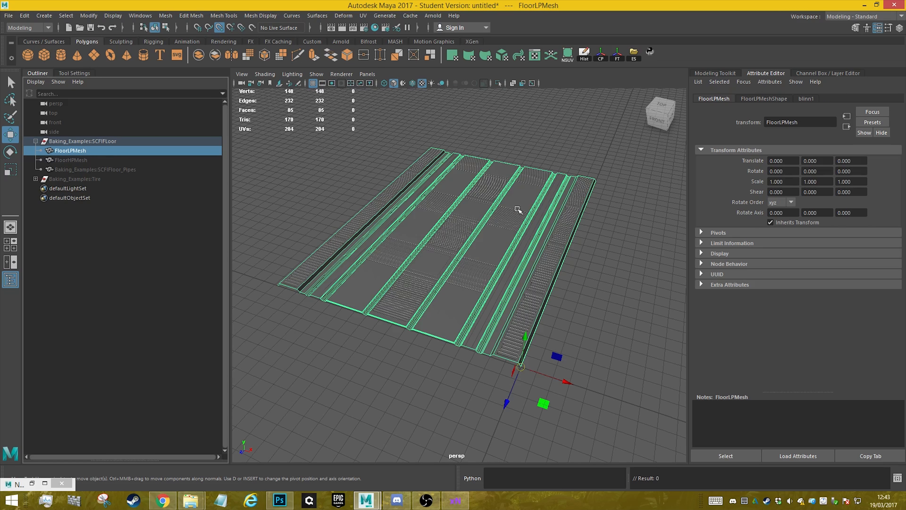
pyautogui.scroll(5, 513, 218)
pyautogui.scroll(-7, 501, 232)
pyautogui.click(566, 244)
pyautogui.scroll(2, 510, 244)
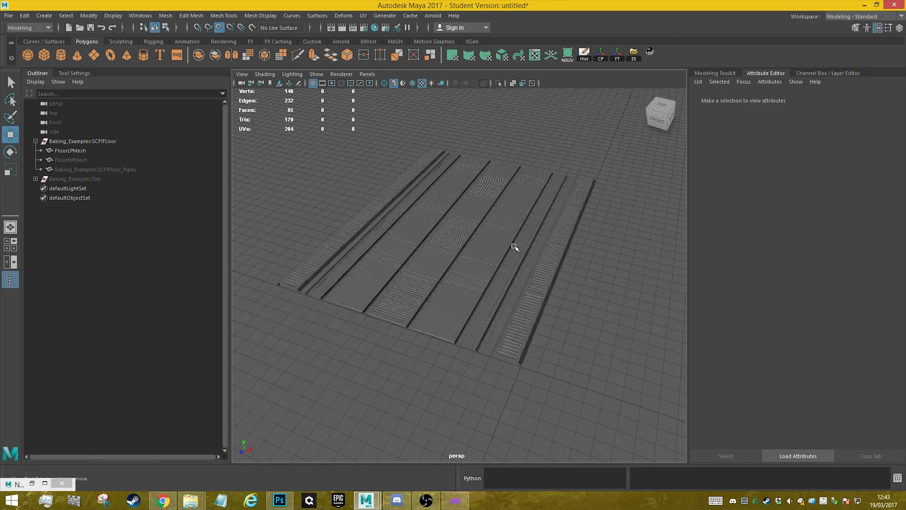
pyautogui.scroll(5, 515, 246)
pyautogui.keyDown('alt'); pyautogui.moveTo(465, 257); pyautogui.dragTo(499, 238); pyautogui.keyUp('alt')
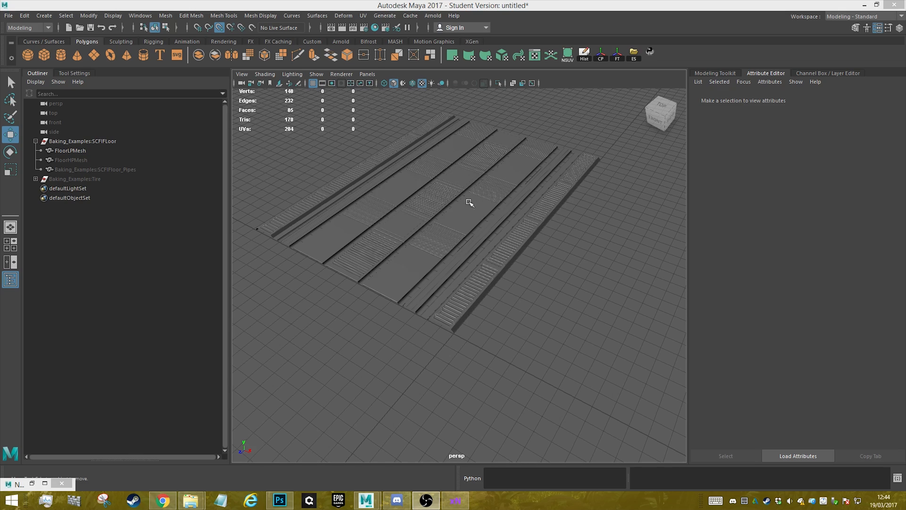
pyautogui.keyDown('alt'); pyautogui.moveTo(479, 176); pyautogui.dragTo(486, 190, button='middle'); pyautogui.keyUp('alt')
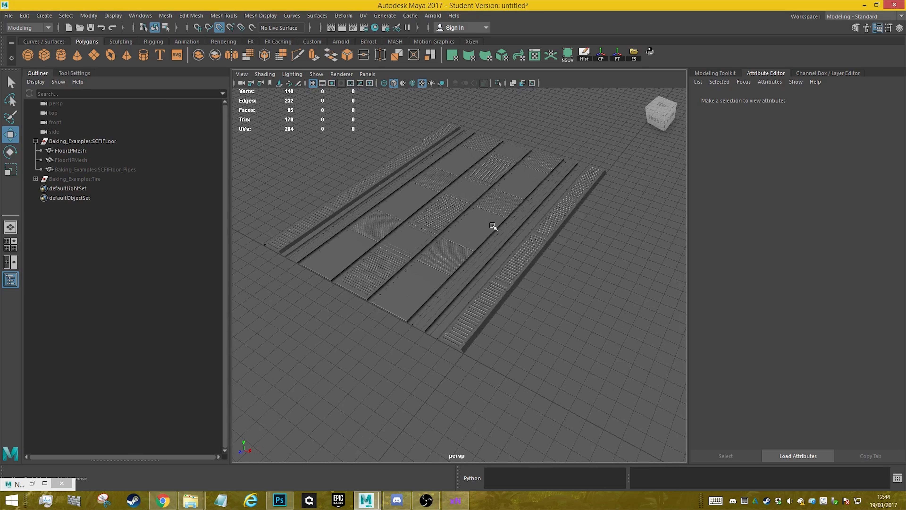
pyautogui.keyDown('alt'); pyautogui.moveTo(477, 249); pyautogui.dragTo(498, 168, button='middle'); pyautogui.keyUp('alt')
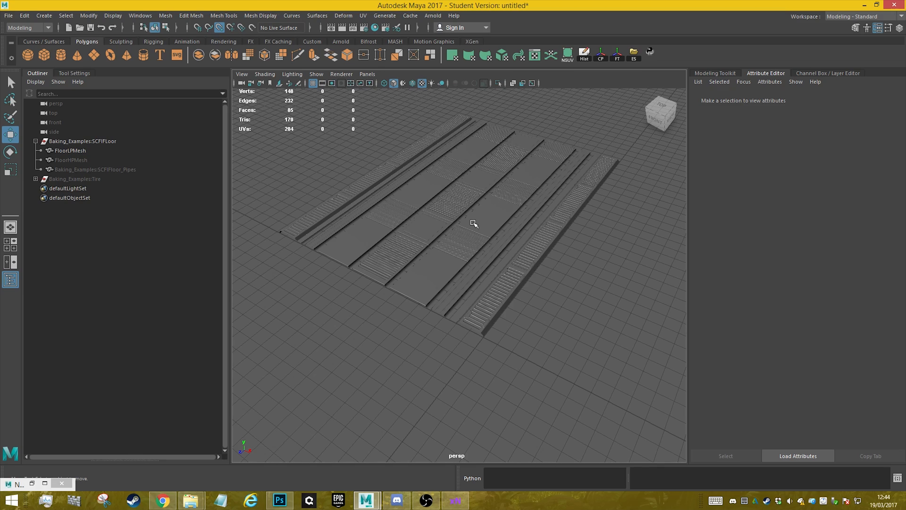
pyautogui.keyDown('alt'); pyautogui.moveTo(453, 211); pyautogui.dragTo(420, 185, button='middle'); pyautogui.keyUp('alt')
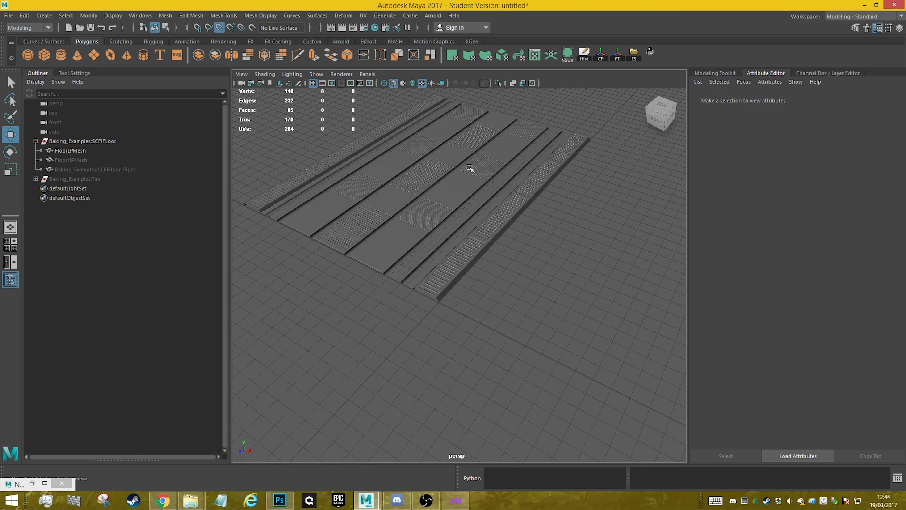
# - Hide FloorLPMesh and create a polygon cylinder at the origin, scaled uniformly to about 15.2
pyautogui.click(453, 188)
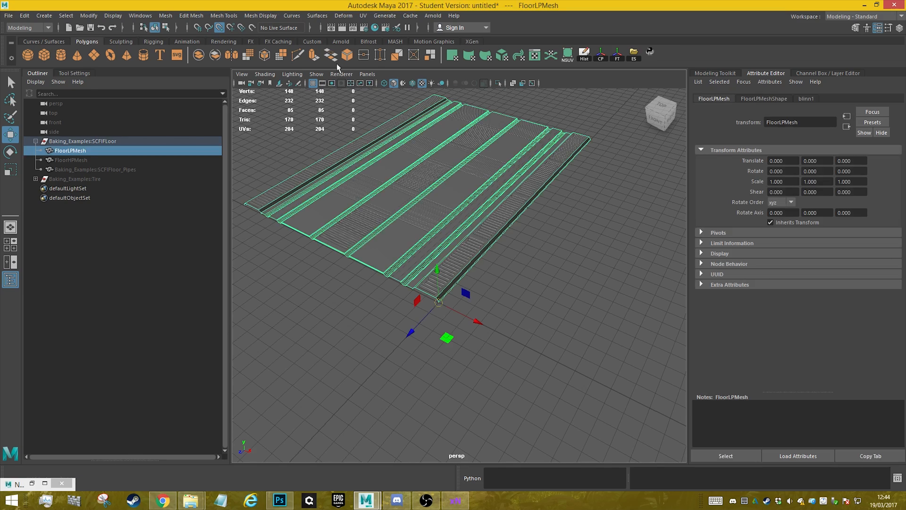
pyautogui.hotkey('ctrl', 'h')
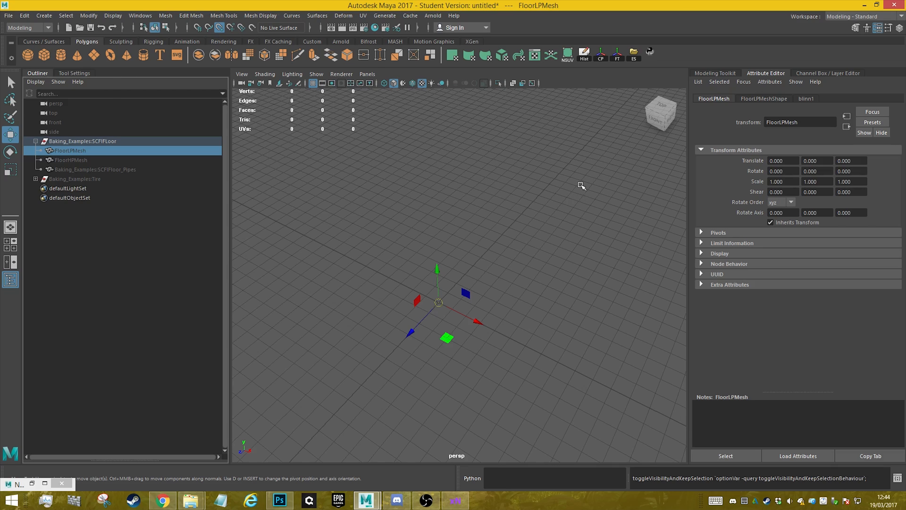
pyautogui.click(61, 55)
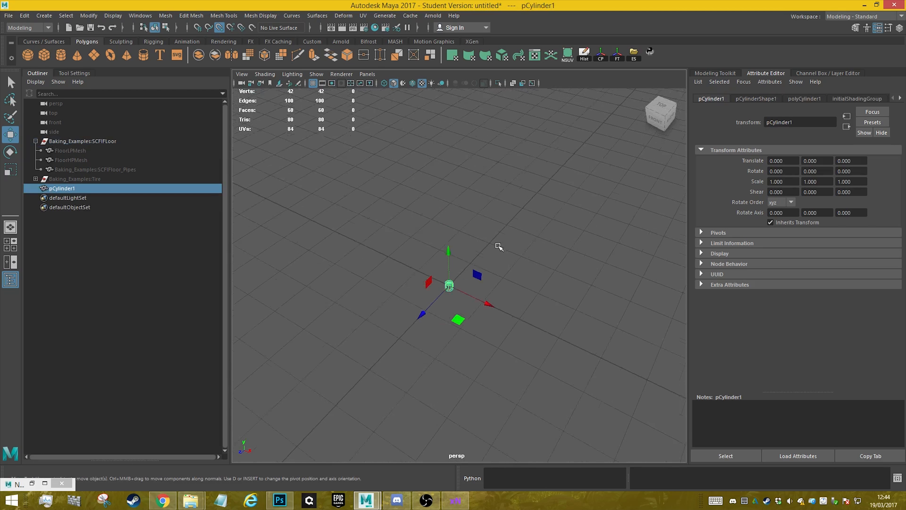
pyautogui.scroll(5, 499, 247)
pyautogui.keyDown('alt'); pyautogui.moveTo(427, 306); pyautogui.dragTo(445, 218, button='middle'); pyautogui.keyUp('alt')
pyautogui.press('r')
pyautogui.moveTo(459, 204); pyautogui.dragTo(649, 221)
pyautogui.scroll(-8, 527, 242)
# - Set the cylinder's Subdivisions Axis to 6 to make it hexagonal, and frame it
pyautogui.hotkey('ctrl', 'a')
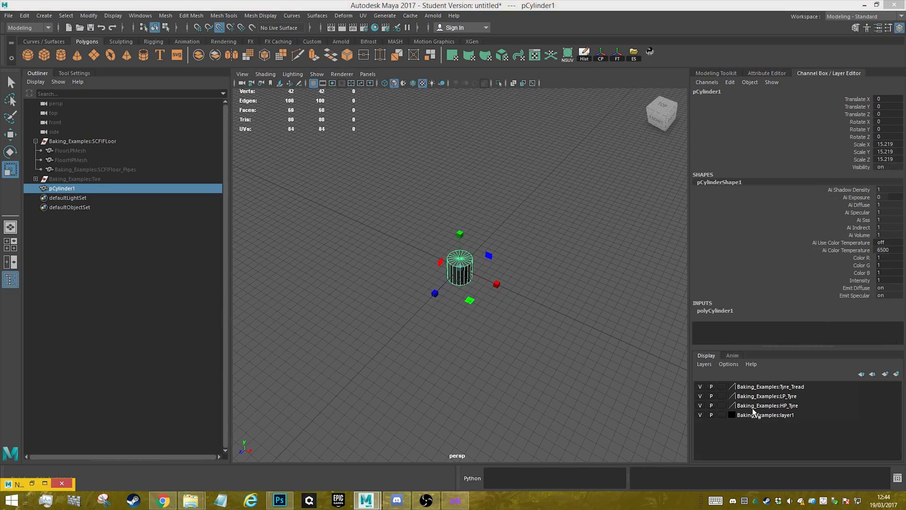
pyautogui.click(717, 310)
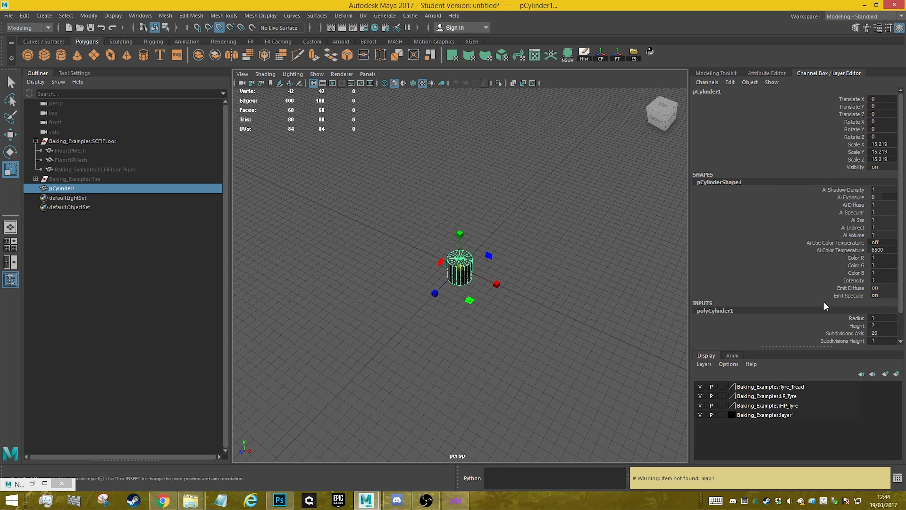
pyautogui.scroll(-2, 823, 303)
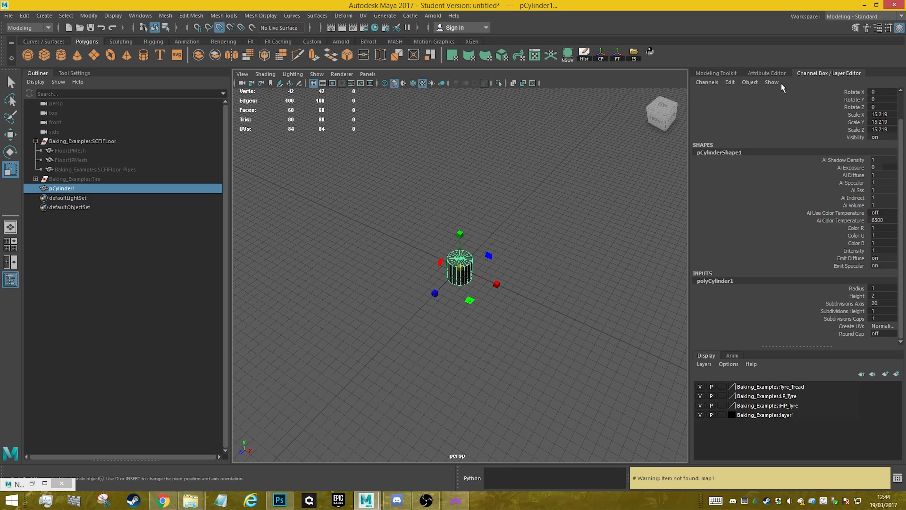
pyautogui.click(891, 304)
pyautogui.write('6')
pyautogui.press('Return')
pyautogui.scroll(8, 425, 304)
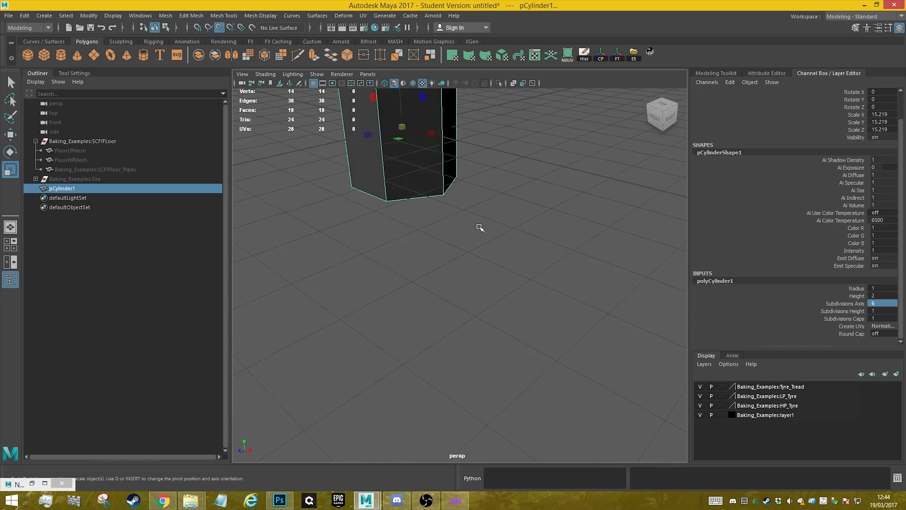
pyautogui.press('f')
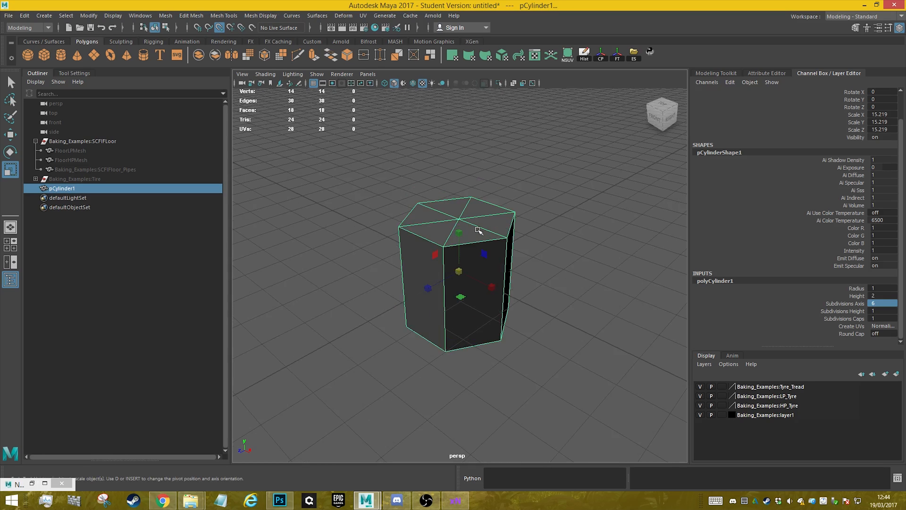
# - Try to bevel the hexagonal cylinder's top rim edges with a fraction of 0.1, and undo it
pyautogui.moveTo(489, 230); pyautogui.dragTo(492, 204, button='right')
pyautogui.doubleClick(467, 243)
pyautogui.keyDown('shift'); pyautogui.moveTo(457, 237); pyautogui.dragTo(513, 239, button='right'); pyautogui.keyUp('shift')
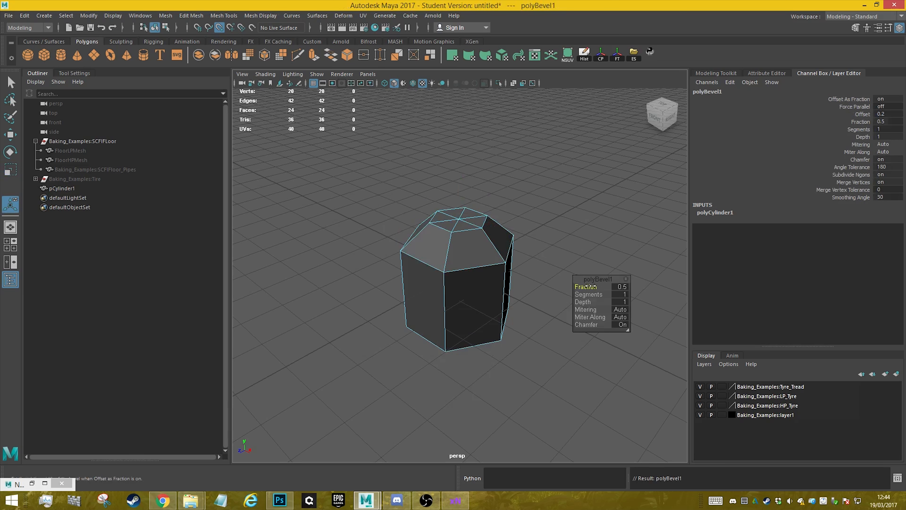
pyautogui.moveTo(587, 286); pyautogui.dragTo(582, 286)
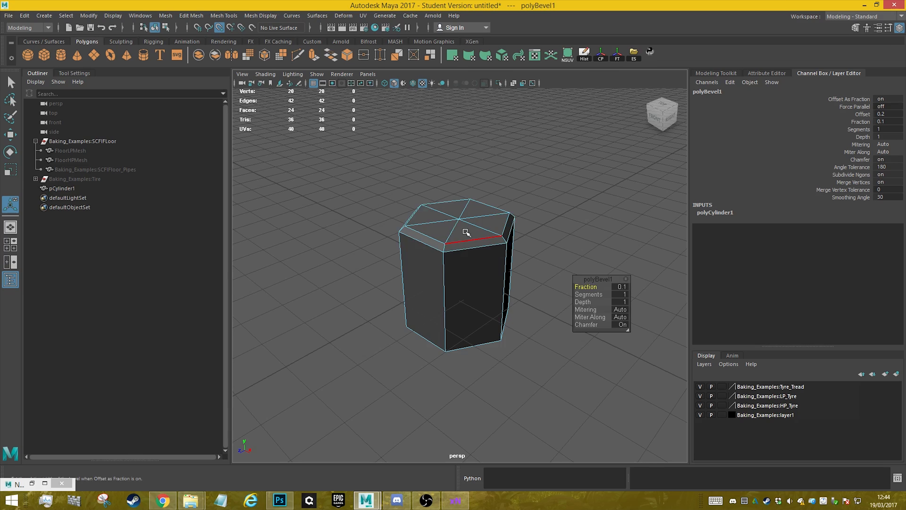
pyautogui.hotkey('ctrl', 'z')
pyautogui.hotkey('ctrl', 'z')
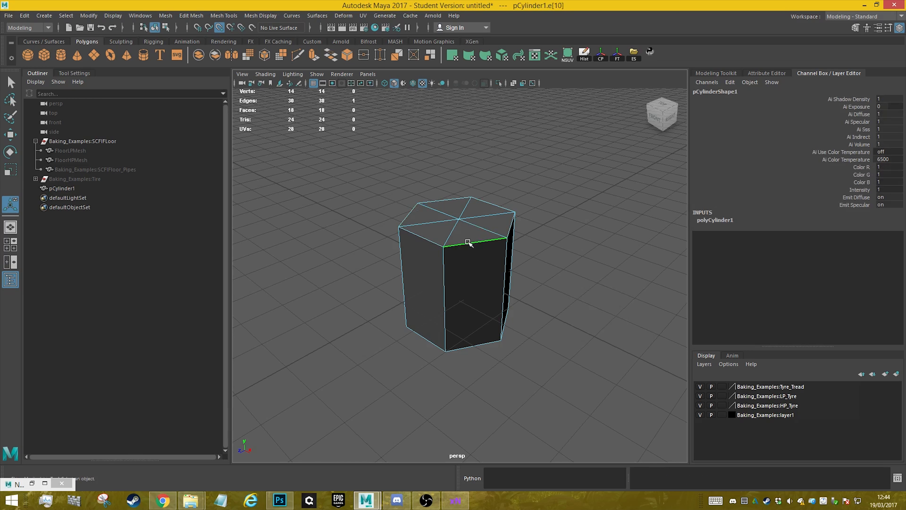
# - Bevel the six top rim edges of the hexagonal cylinder with a fraction of 0.2 and return to object mode
pyautogui.keyDown('shift'); pyautogui.rightClick(473, 219); pyautogui.keyUp('shift')
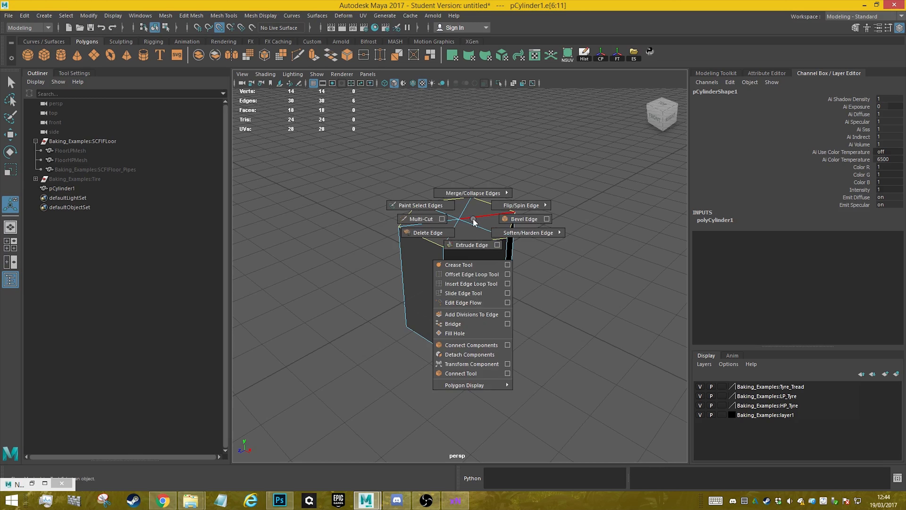
pyautogui.click(529, 218)
pyautogui.moveTo(588, 286); pyautogui.dragTo(578, 288)
pyautogui.click(621, 286)
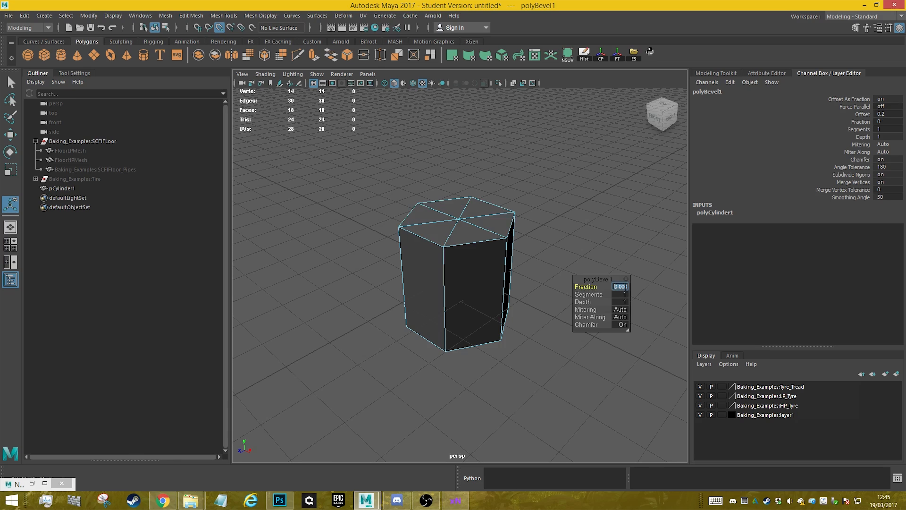
pyautogui.write('0.2')
pyautogui.press('Return')
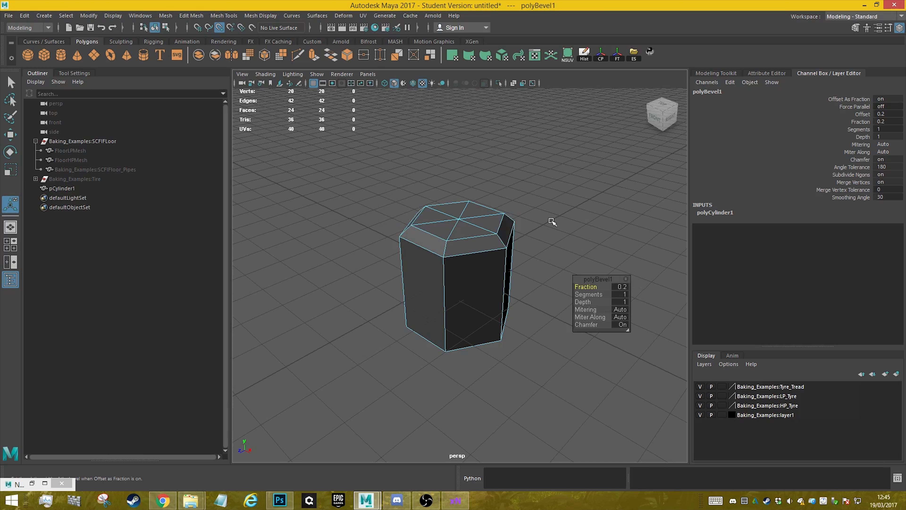
pyautogui.moveTo(479, 242); pyautogui.dragTo(501, 224, button='right')
# - Preview the beveled cylinder smoothed and return it to the unsmoothed display
pyautogui.keyDown('alt'); pyautogui.moveTo(403, 167); pyautogui.dragTo(474, 211); pyautogui.keyUp('alt')
pyautogui.keyDown('alt'); pyautogui.moveTo(474, 210); pyautogui.dragTo(419, 211, button='middle'); pyautogui.keyUp('alt')
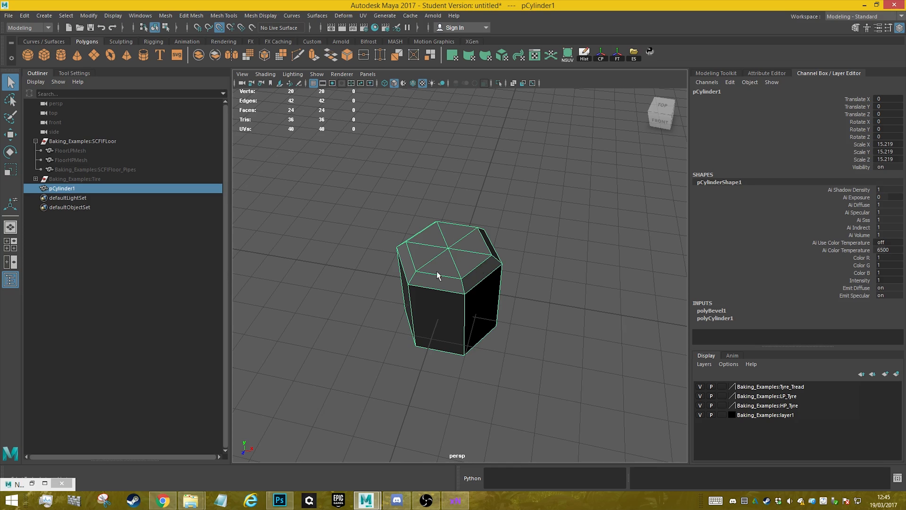
pyautogui.scroll(5, 470, 223)
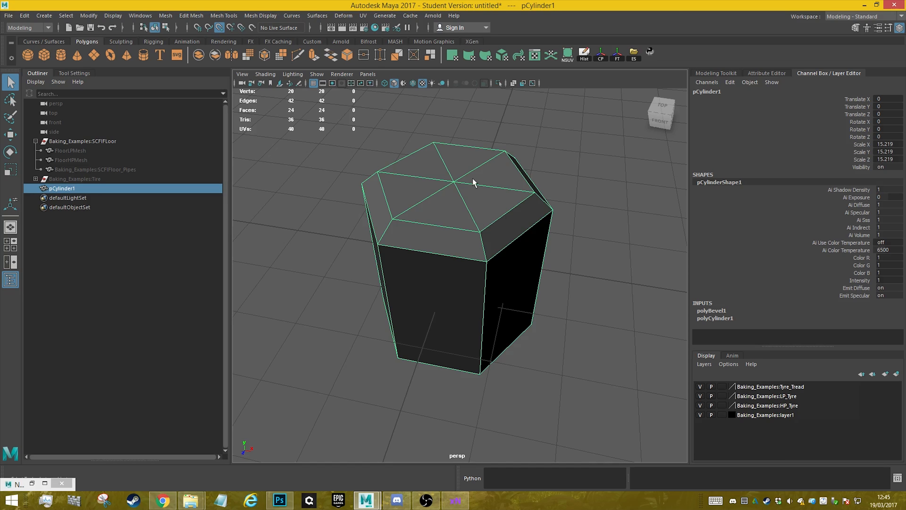
pyautogui.press('3')
pyautogui.press('1')
# - Select the bottom cap's centre vertex, convert the selection to its surrounding faces, and delete them
pyautogui.keyDown('alt'); pyautogui.moveTo(505, 313); pyautogui.dragTo(520, 181); pyautogui.keyUp('alt')
pyautogui.moveTo(496, 110); pyautogui.dragTo(468, 111, button='right')
pyautogui.click(468, 111)
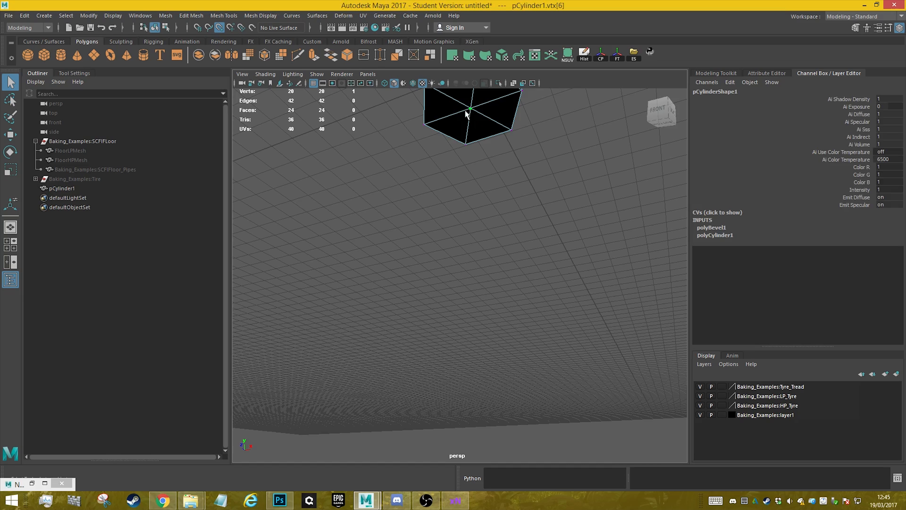
pyautogui.rightClick(494, 116)
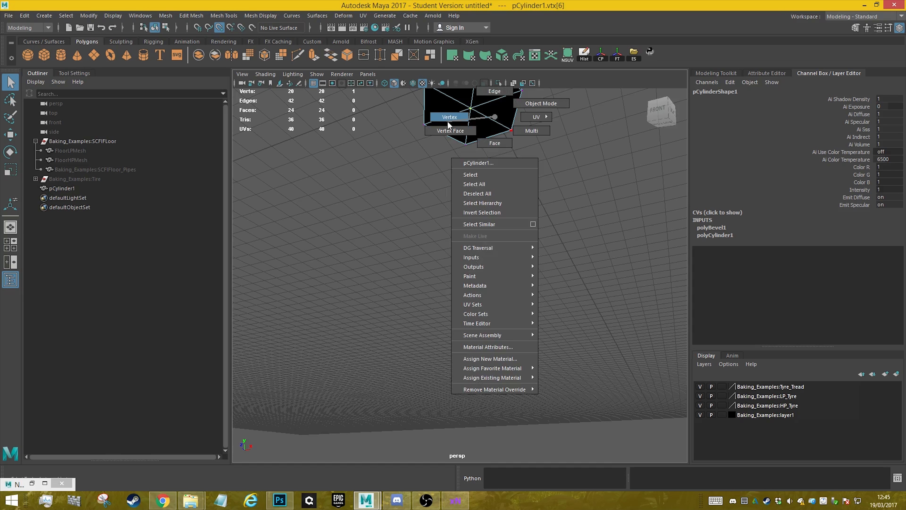
pyautogui.click(453, 117)
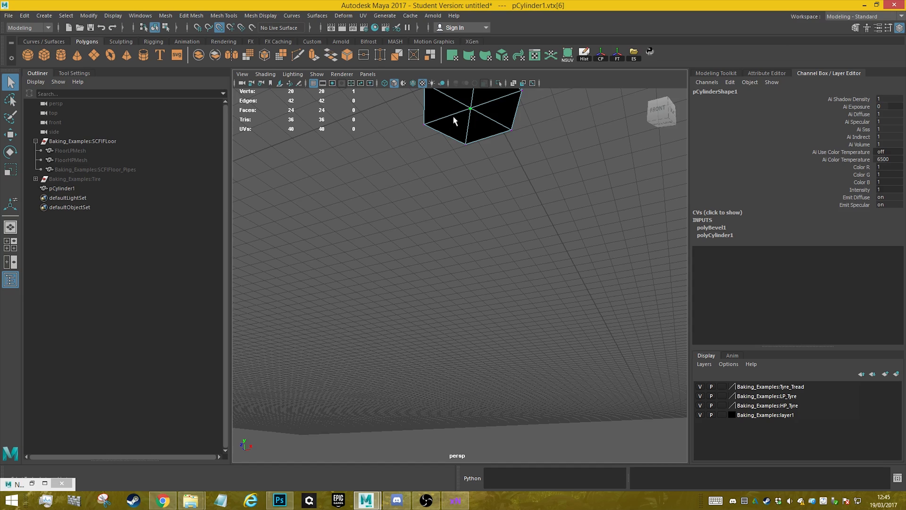
pyautogui.keyDown('shift'); pyautogui.rightClick(492, 109); pyautogui.keyUp('shift')
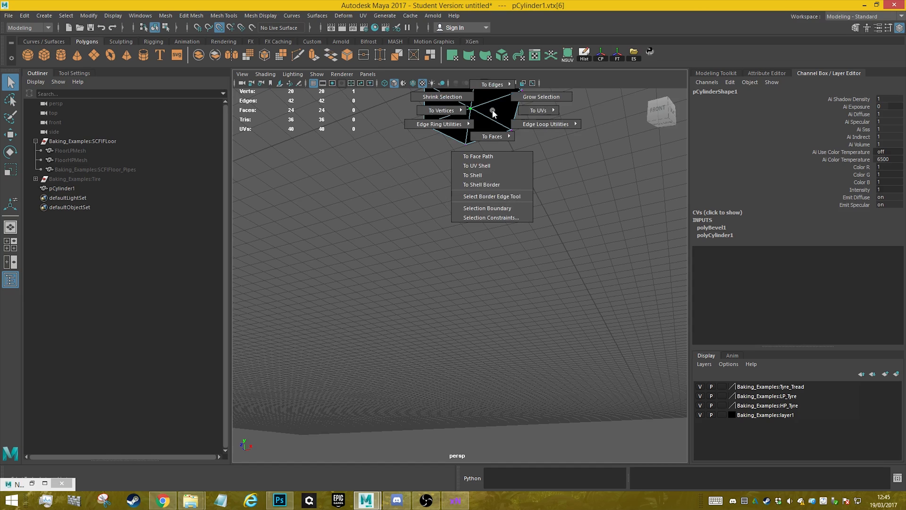
pyautogui.moveTo(494, 143)
pyautogui.click(497, 173)
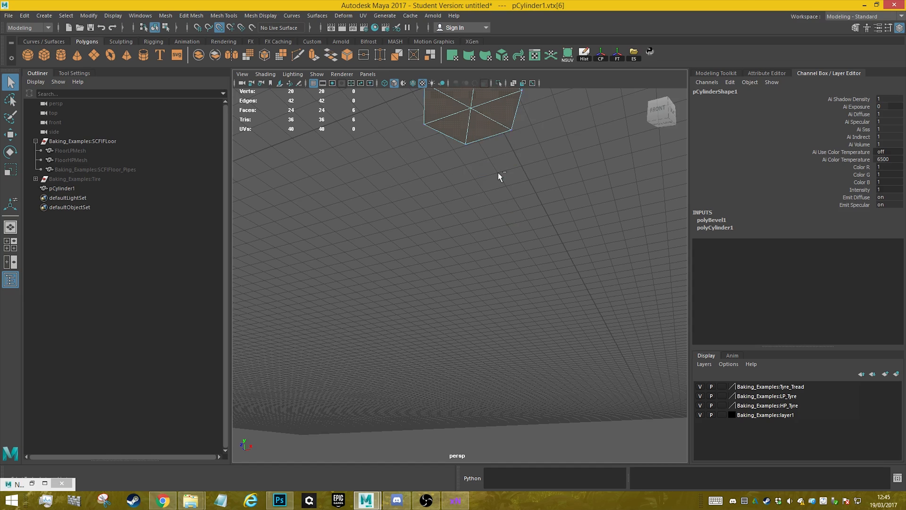
pyautogui.keyDown('alt'); pyautogui.moveTo(544, 217); pyautogui.dragTo(535, 258); pyautogui.keyUp('alt')
pyautogui.press('Delete')
# - Move the six bottom rim vertices up along Y to shorten the hexagonal cylinder
pyautogui.moveTo(485, 228); pyautogui.dragTo(446, 240, button='right')
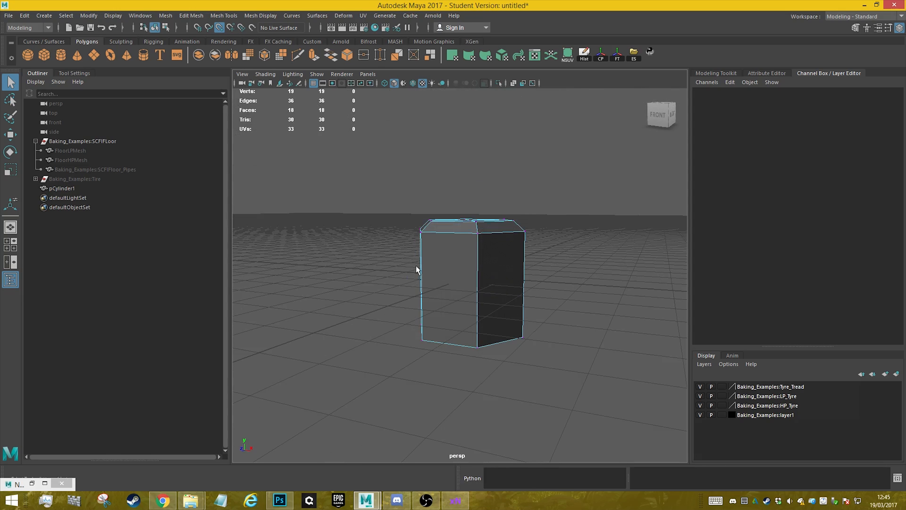
pyautogui.moveTo(416, 271); pyautogui.dragTo(586, 391)
pyautogui.press('w')
pyautogui.moveTo(475, 286); pyautogui.dragTo(452, 284)
pyautogui.keyDown('alt'); pyautogui.moveTo(540, 250); pyautogui.dragTo(546, 308); pyautogui.keyUp('alt')
pyautogui.keyDown('alt'); pyautogui.moveTo(546, 308); pyautogui.dragTo(536, 253, button='middle'); pyautogui.keyUp('alt')
pyautogui.scroll(3, 536, 253)
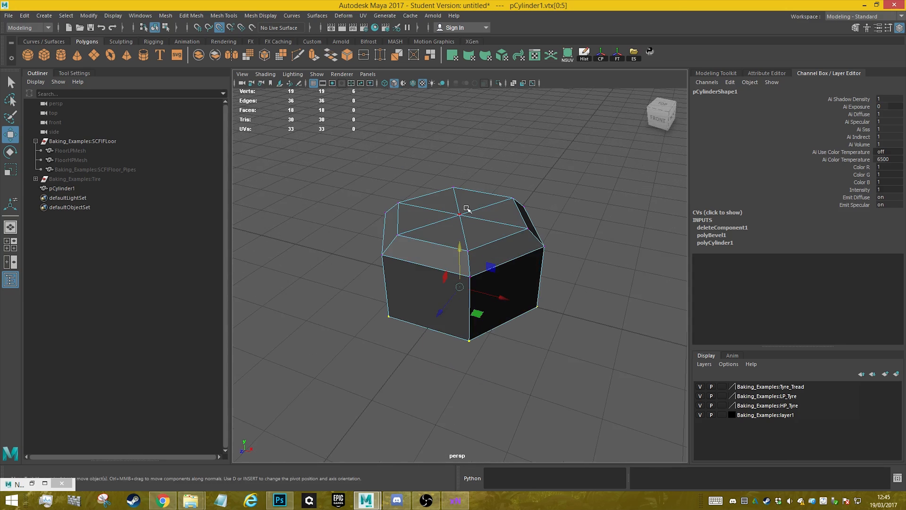
# - Return to object mode and deselect the shortened hexagonal mesh
pyautogui.moveTo(466, 207); pyautogui.dragTo(530, 219, button='right')
pyautogui.click(540, 213)
pyautogui.keyDown('alt'); pyautogui.moveTo(542, 213); pyautogui.dragTo(512, 251); pyautogui.keyUp('alt')
pyautogui.keyDown('alt'); pyautogui.moveTo(511, 251); pyautogui.dragTo(505, 196, button='middle'); pyautogui.keyUp('alt')
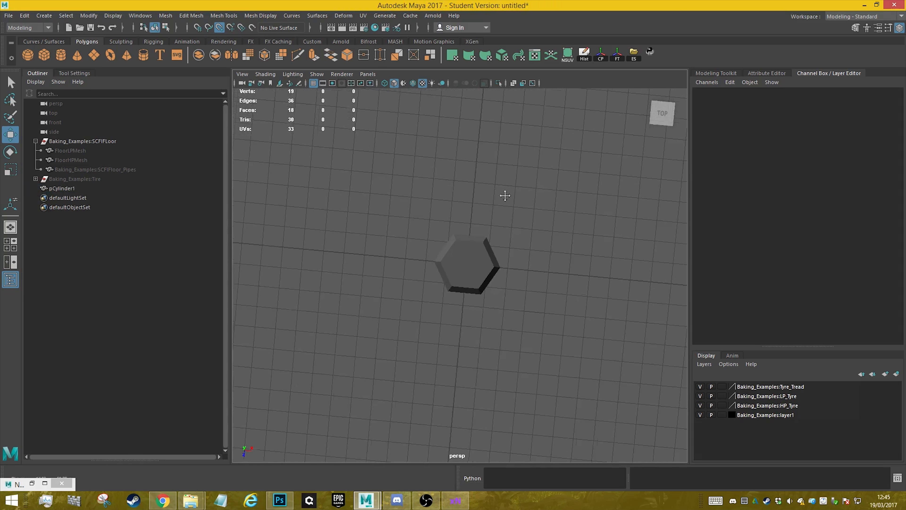
pyautogui.scroll(3, 492, 290)
pyautogui.keyDown('alt'); pyautogui.moveTo(491, 290); pyautogui.dragTo(491, 261); pyautogui.keyUp('alt')
pyautogui.scroll(3, 476, 198)
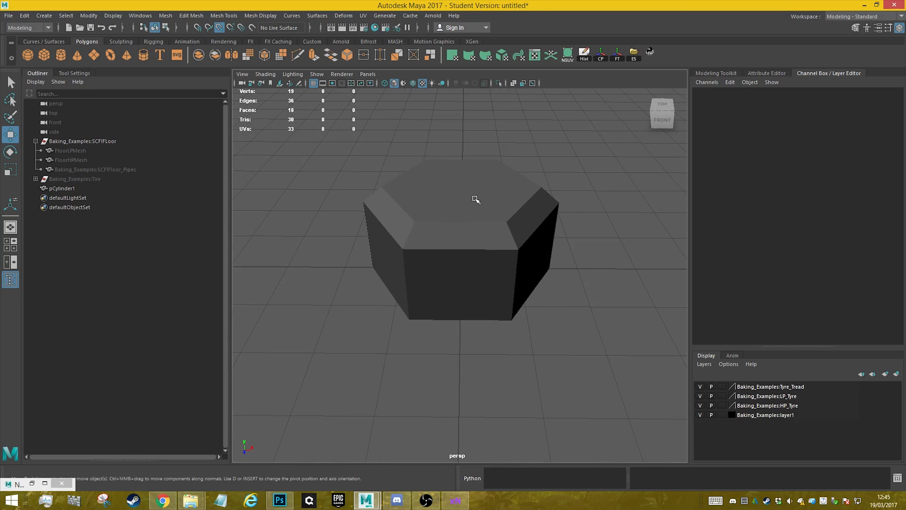
# - Move the hexagonal mesh across the grid with grid snapping to X -20, Z -20
pyautogui.click(476, 199)
pyautogui.keyDown('alt'); pyautogui.moveTo(476, 199); pyautogui.dragTo(477, 263); pyautogui.keyUp('alt')
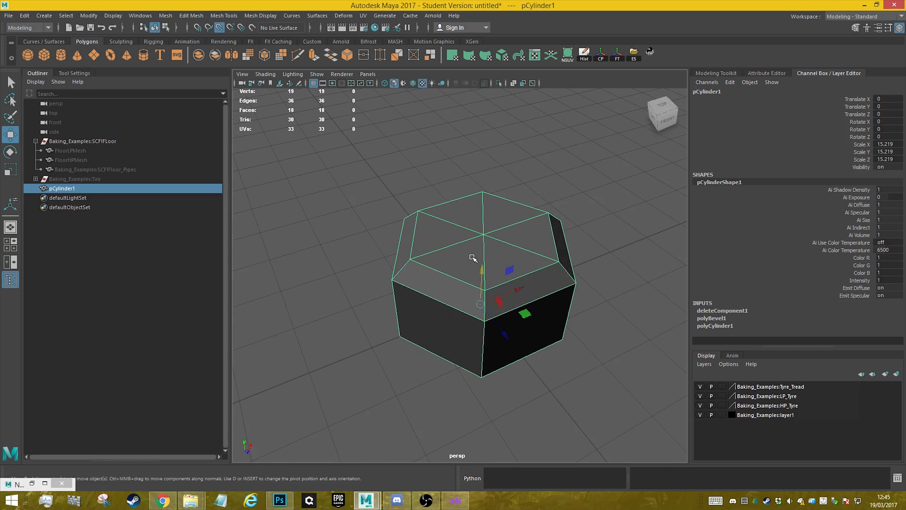
pyautogui.scroll(-4, 480, 249)
pyautogui.keyDown('alt'); pyautogui.moveTo(535, 258); pyautogui.dragTo(493, 221); pyautogui.keyUp('alt')
pyautogui.scroll(-2, 496, 222)
pyautogui.keyDown('alt'); pyautogui.moveTo(496, 222); pyautogui.dragTo(527, 214, button='middle'); pyautogui.keyUp('alt')
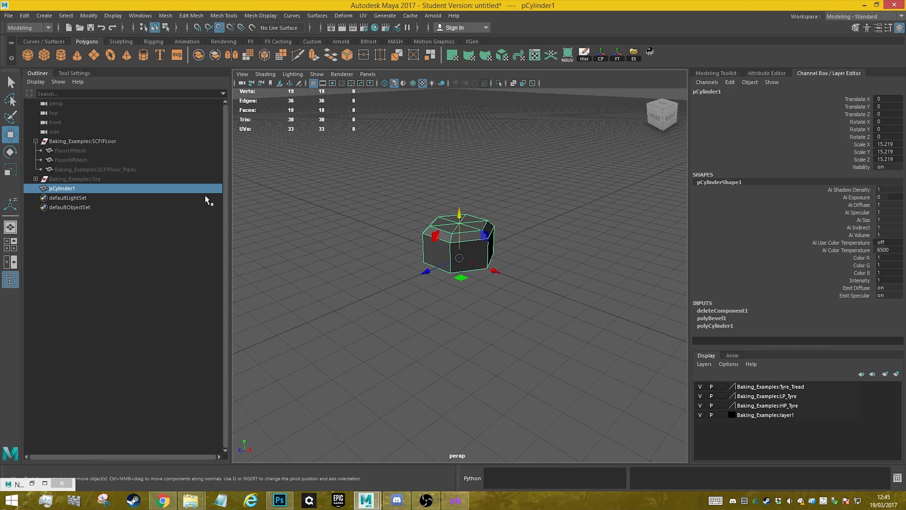
pyautogui.scroll(-5, 437, 179)
pyautogui.keyDown('alt'); pyautogui.moveTo(443, 172); pyautogui.dragTo(447, 194); pyautogui.keyUp('alt')
pyautogui.scroll(7, 461, 259)
pyautogui.press('x')
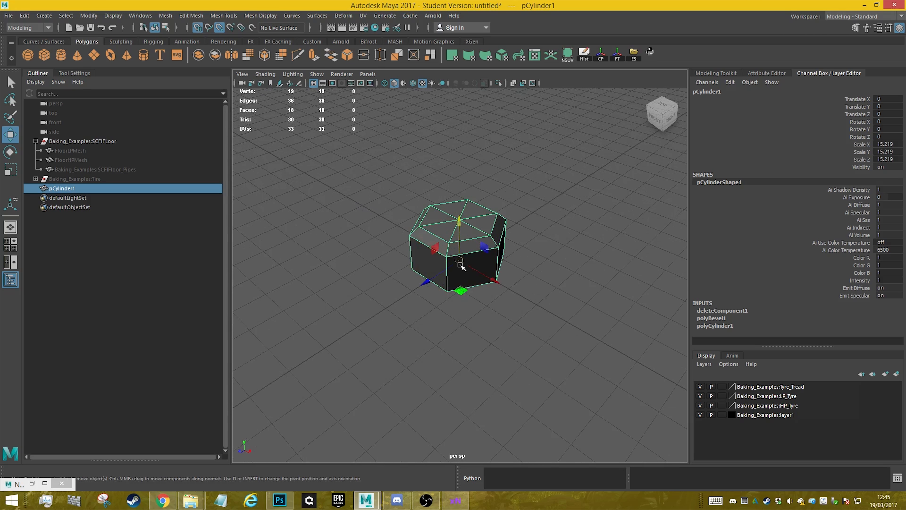
pyautogui.moveTo(460, 265); pyautogui.dragTo(406, 175)
pyautogui.scroll(-2, 512, 217)
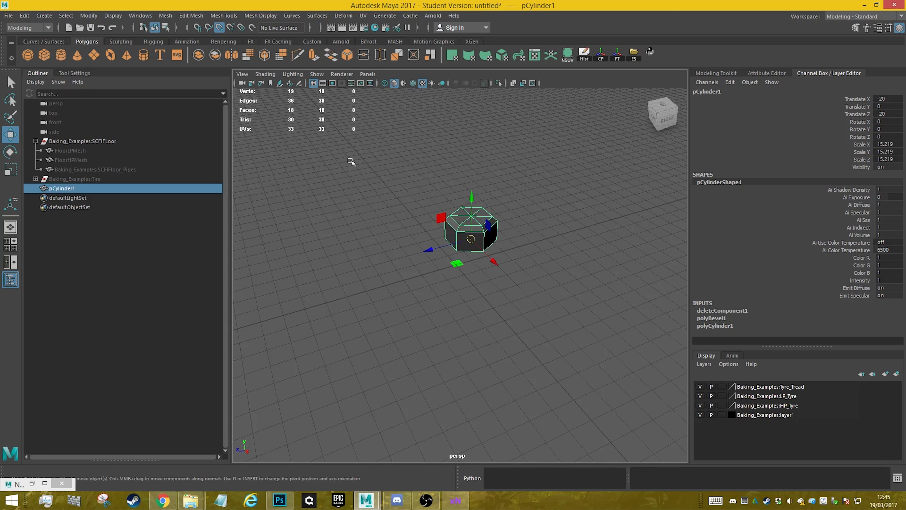
# - Create a polygon plane at the origin, scale it uniformly to about 136.5, and freeze its transformations
pyautogui.click(98, 54)
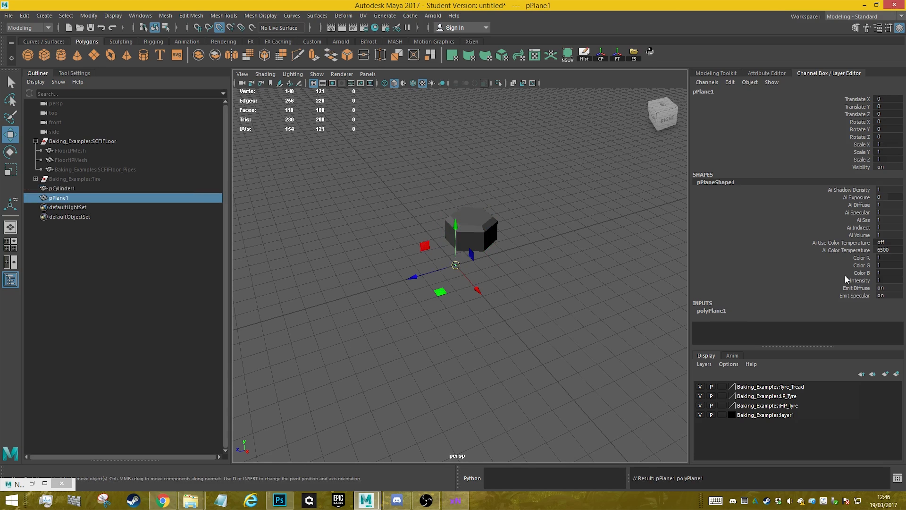
pyautogui.press('r')
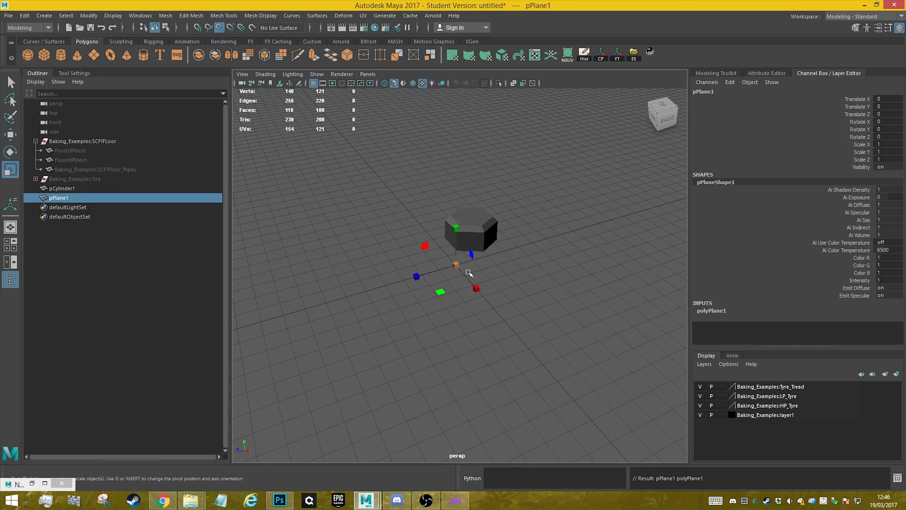
pyautogui.moveTo(458, 263); pyautogui.dragTo(682, 225)
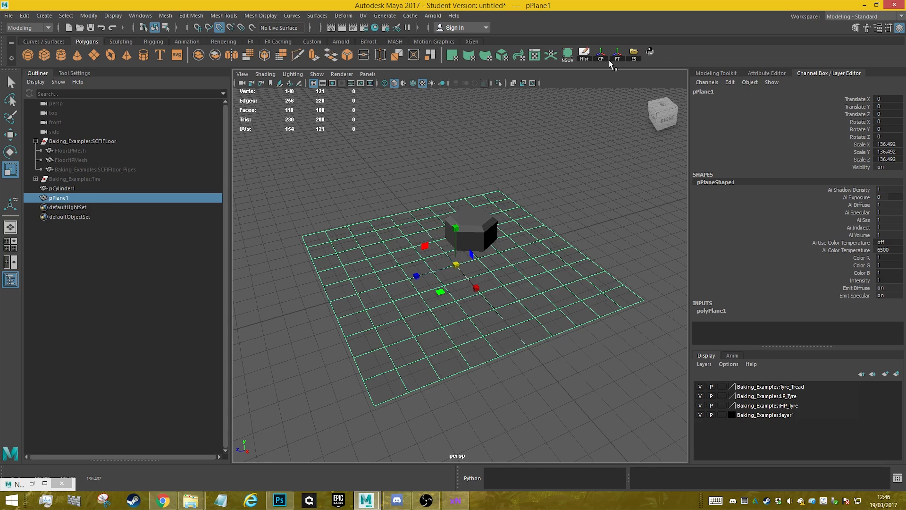
pyautogui.click(617, 55)
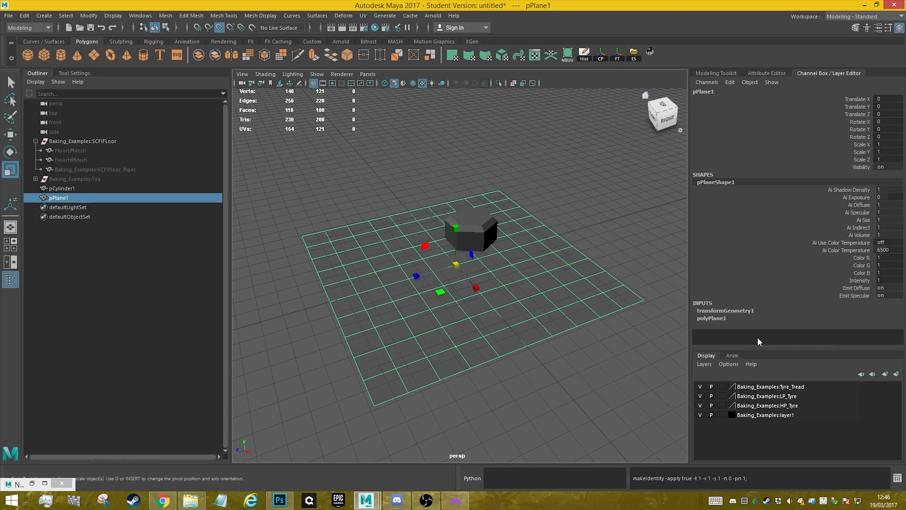
# - Set the plane's width and height subdivisions to 1 each
pyautogui.click(711, 318)
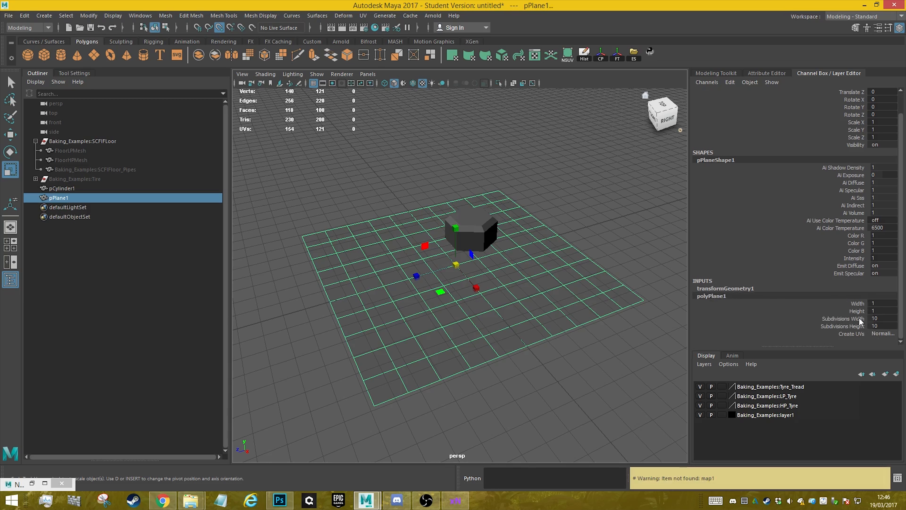
pyautogui.doubleClick(886, 321)
pyautogui.write('1')
pyautogui.doubleClick(876, 326)
pyautogui.write('1')
pyautogui.press('Return')
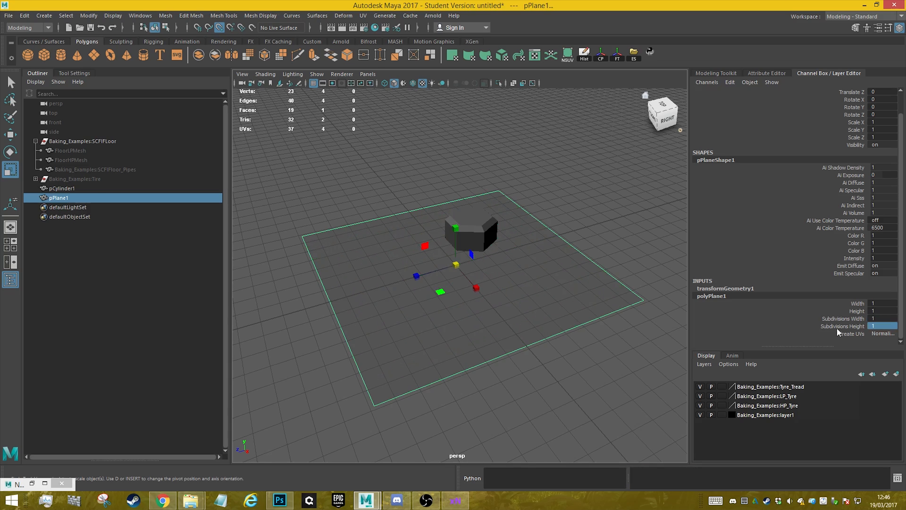
# - Examine the plane from above and check its UV layout in the Nightshade UV Editor, then minimise the editor
pyautogui.keyDown('alt'); pyautogui.moveTo(403, 263); pyautogui.dragTo(502, 250); pyautogui.keyUp('alt')
pyautogui.press('d')
pyautogui.press('d')
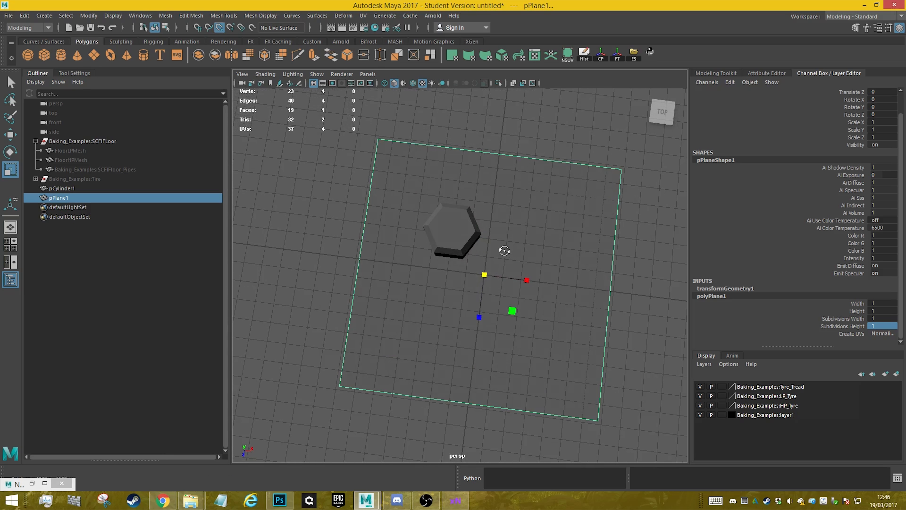
pyautogui.click(566, 55)
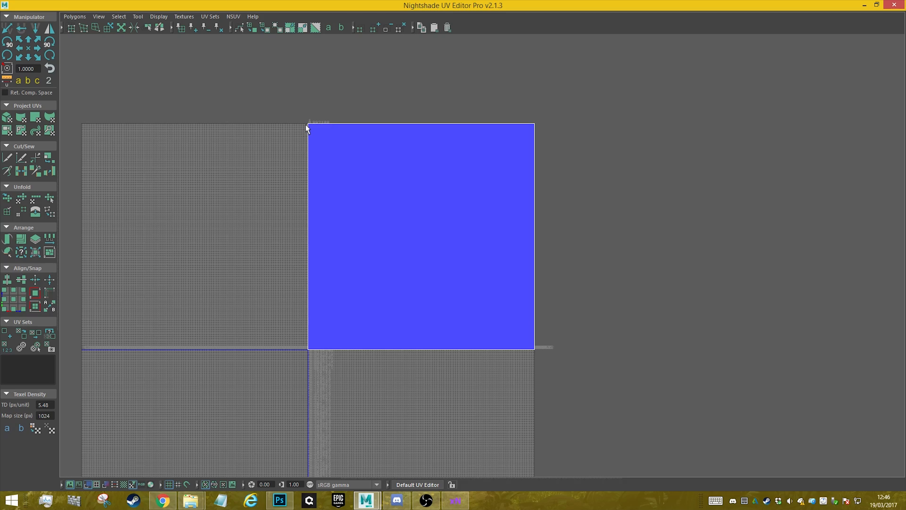
pyautogui.click(865, 5)
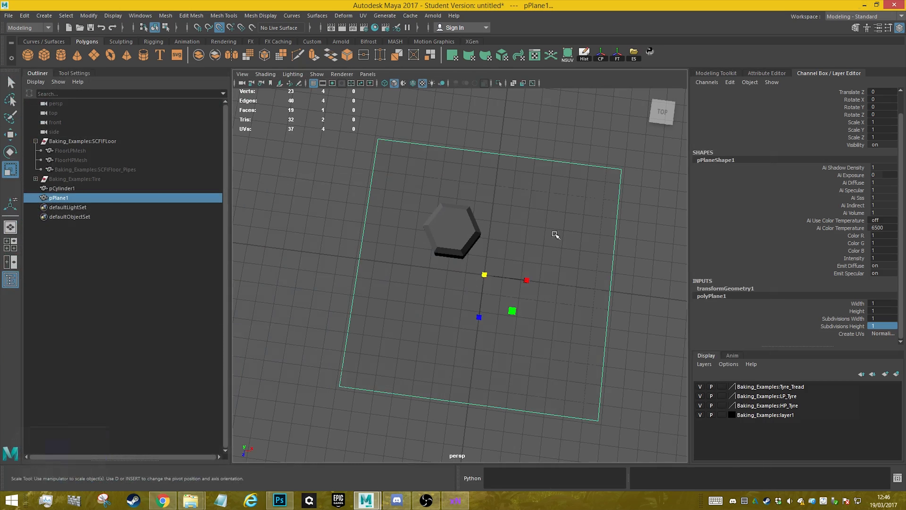
# - Move the hexagonal mesh closer to the plane's corner, snapped to X -30, Z -30
pyautogui.click(451, 227)
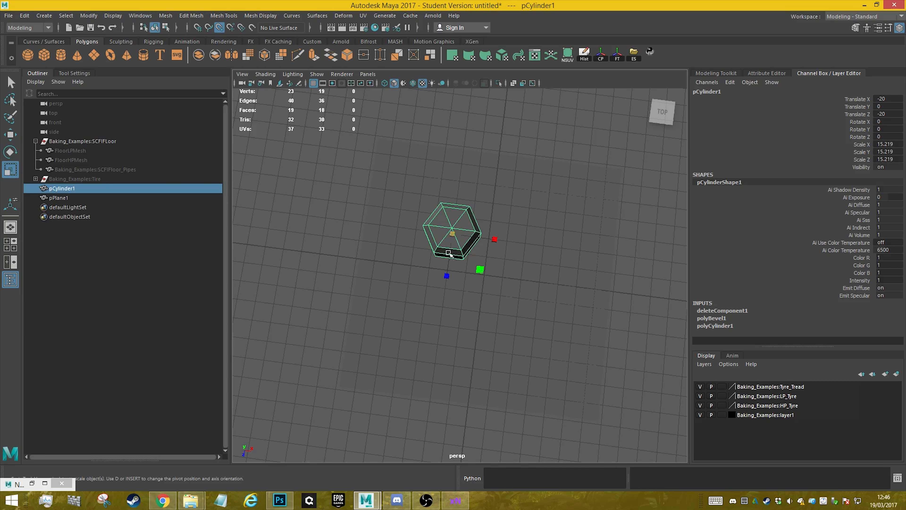
pyautogui.press('w')
pyautogui.moveTo(458, 240); pyautogui.dragTo(420, 190)
pyautogui.keyDown('alt'); pyautogui.moveTo(399, 255); pyautogui.dragTo(424, 231); pyautogui.keyUp('alt')
pyautogui.press('x')
pyautogui.scroll(-5, 498, 234)
pyautogui.keyDown('alt'); pyautogui.moveTo(499, 228); pyautogui.dragTo(558, 209); pyautogui.keyUp('alt')
# - Raise the plane along Y to about 16.6, above the hexagonal mesh
pyautogui.click(500, 279)
pyautogui.scroll(3, 499, 281)
pyautogui.moveTo(477, 216); pyautogui.dragTo(484, 195)
pyautogui.keyDown('alt'); pyautogui.moveTo(438, 266); pyautogui.dragTo(503, 231); pyautogui.keyUp('alt')
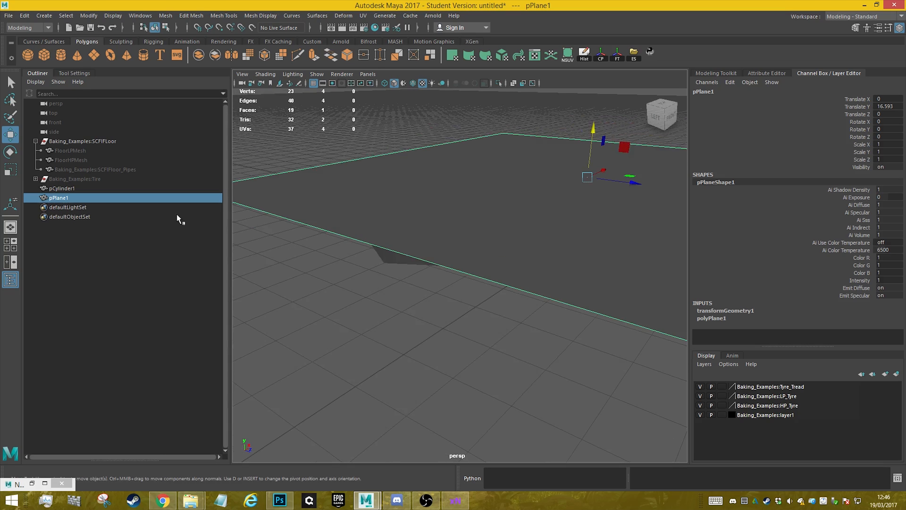
# - Rename the hexagonal cylinder as BoltMesh and the plane as HPPlaneMesh
pyautogui.doubleClick(70, 188)
pyautogui.write('BoltMesh')
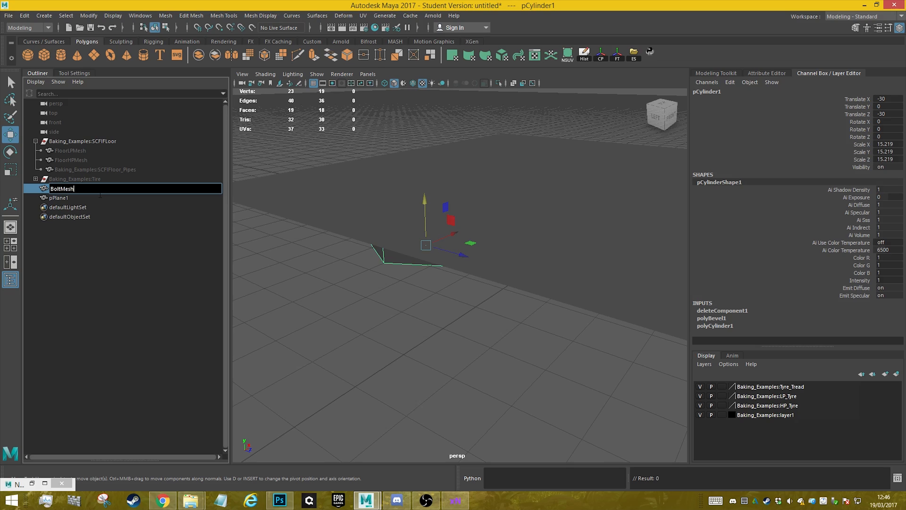
pyautogui.press('Return')
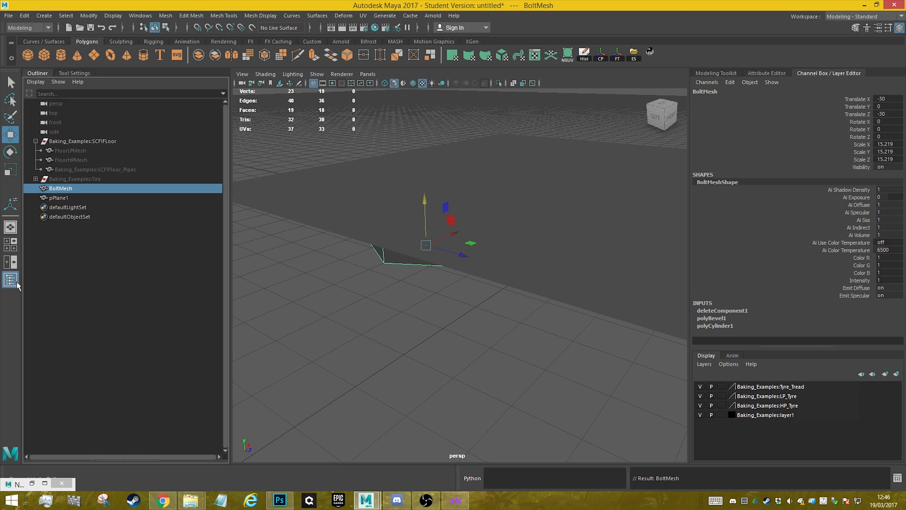
pyautogui.doubleClick(57, 198)
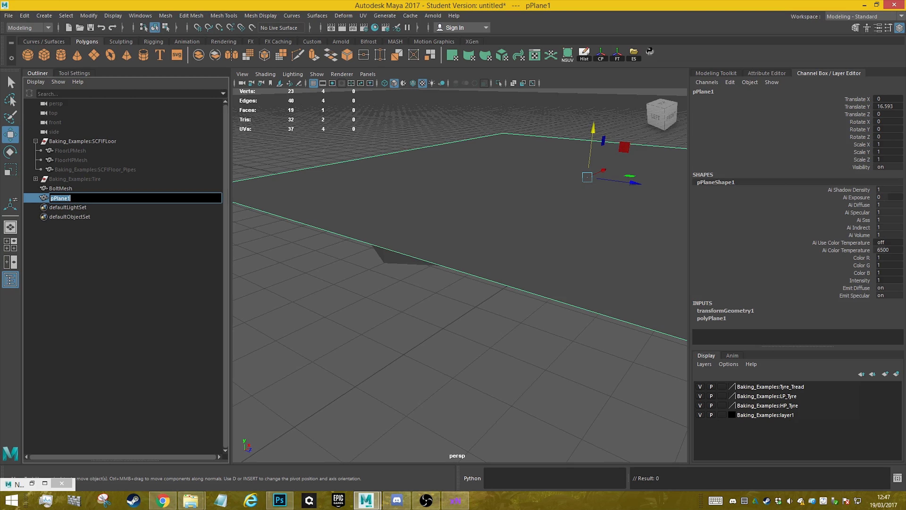
pyautogui.write('HP')
pyautogui.press('Return')
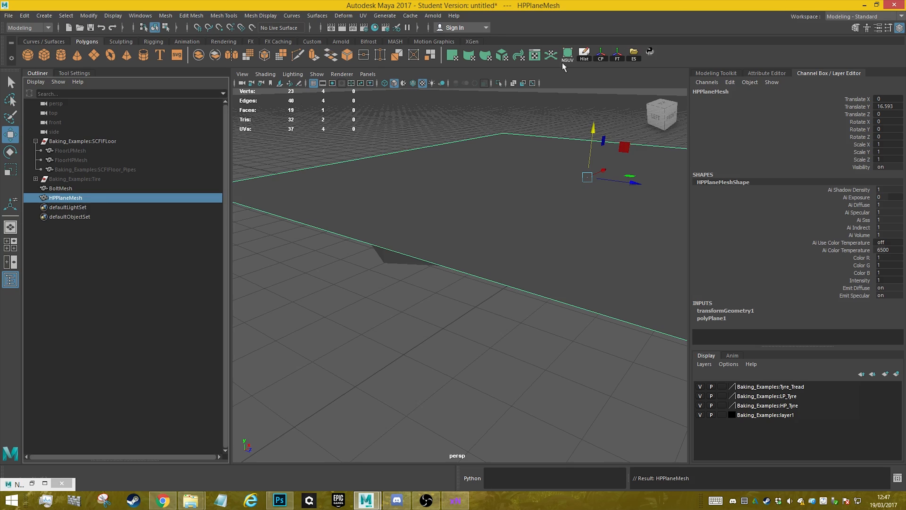
# - Freeze the raised plane's transformations and delete its construction history
pyautogui.click(617, 54)
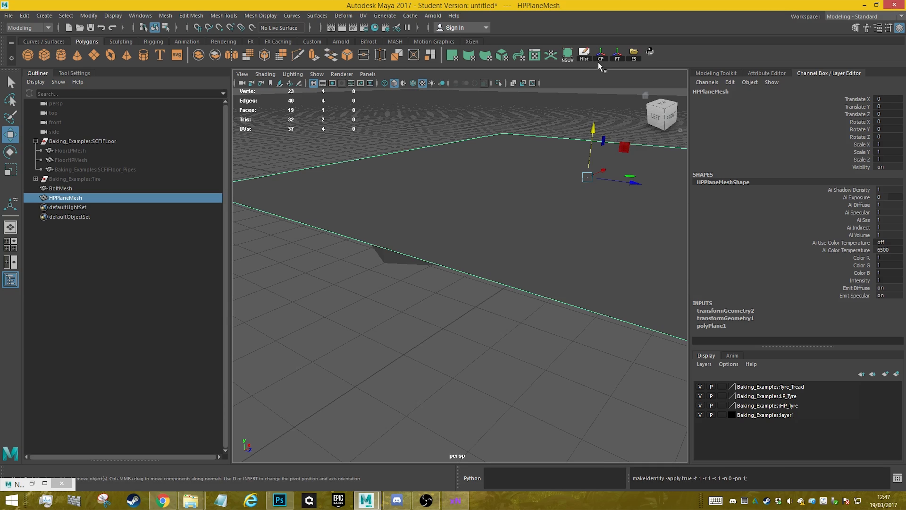
pyautogui.click(584, 56)
pyautogui.click(634, 55)
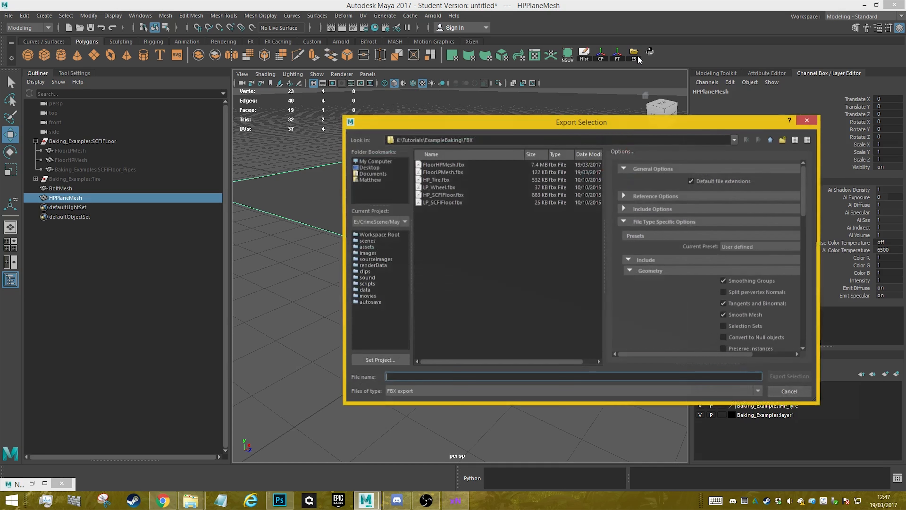
pyautogui.click(810, 121)
# - Export the selected plane to the ExampleBaking FBX folder under its object name, HPPlaneMesh
pyautogui.doubleClick(75, 199)
pyautogui.hotkey('ctrl', 'c')
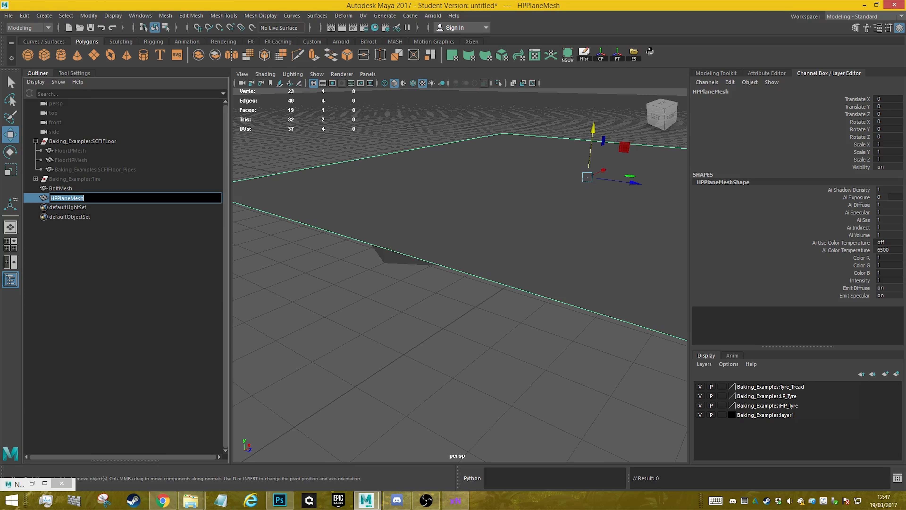
pyautogui.click(633, 55)
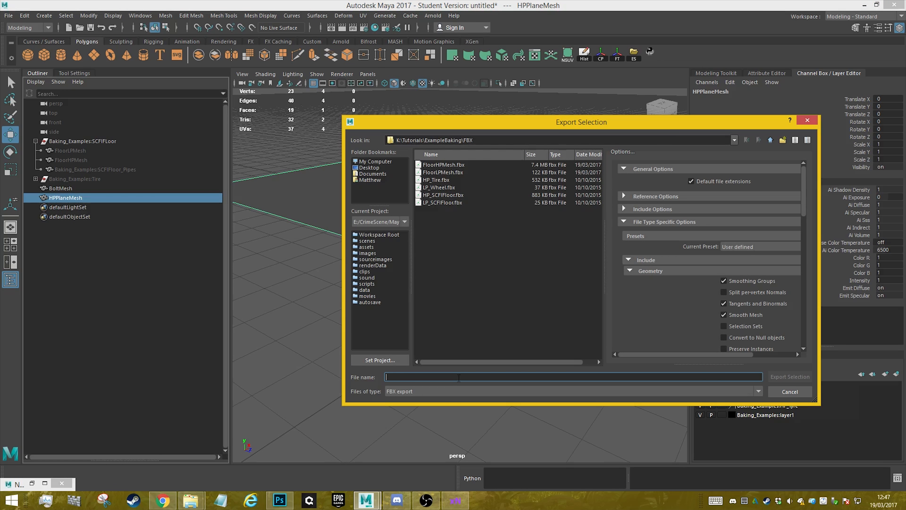
pyautogui.hotkey('ctrl', 'v')
pyautogui.click(788, 377)
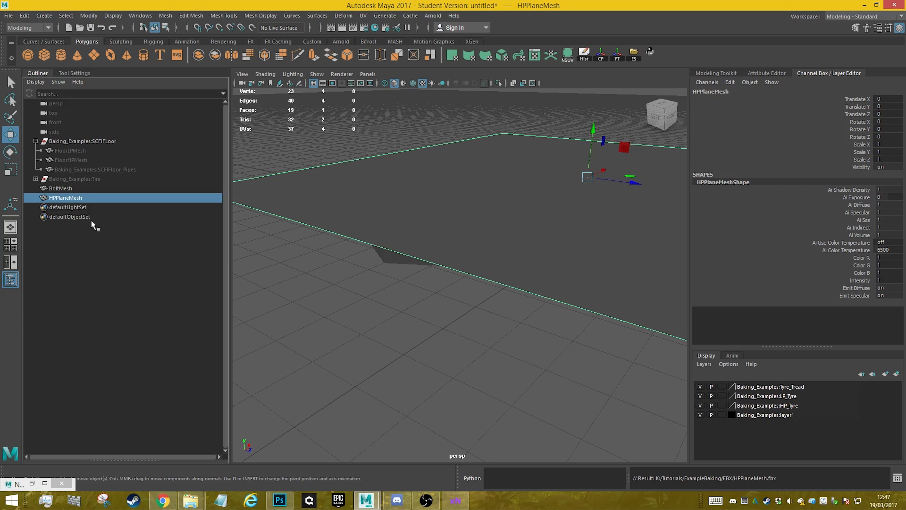
# - Copy the BoltMesh object name, delete the mesh's construction history and freeze its transformations
pyautogui.click(68, 190)
pyautogui.doubleClick(68, 189)
pyautogui.hotkey('ctrl', 'c')
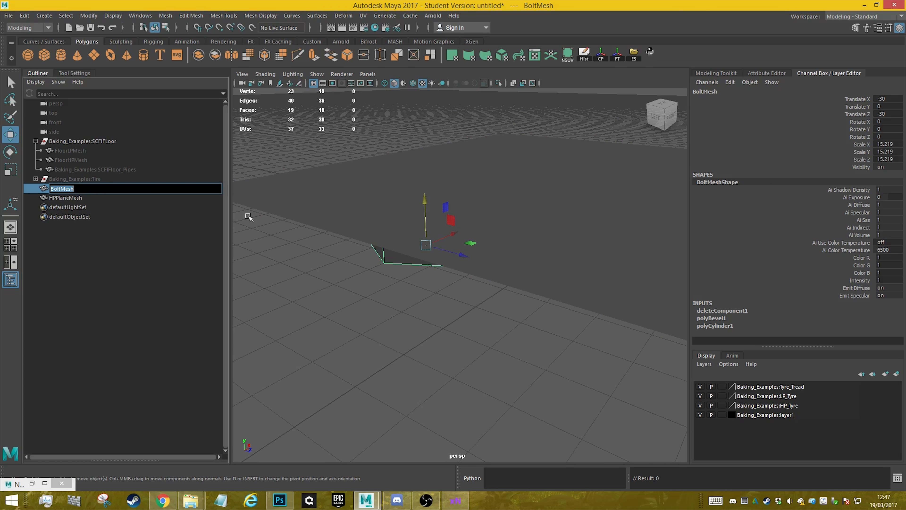
pyautogui.click(586, 59)
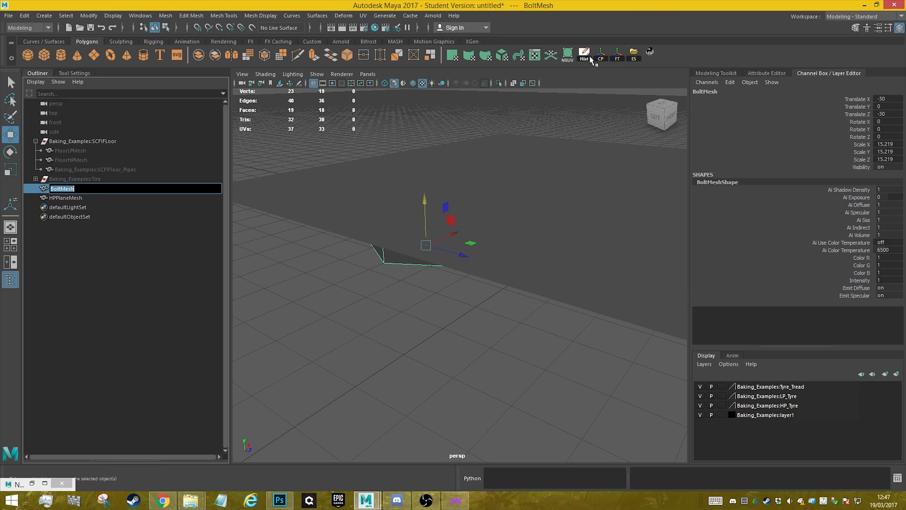
pyautogui.click(616, 58)
# - Export the selected bolt as an FBX file named BoltMesh in the ExampleBaking FBX folder
pyautogui.click(630, 57)
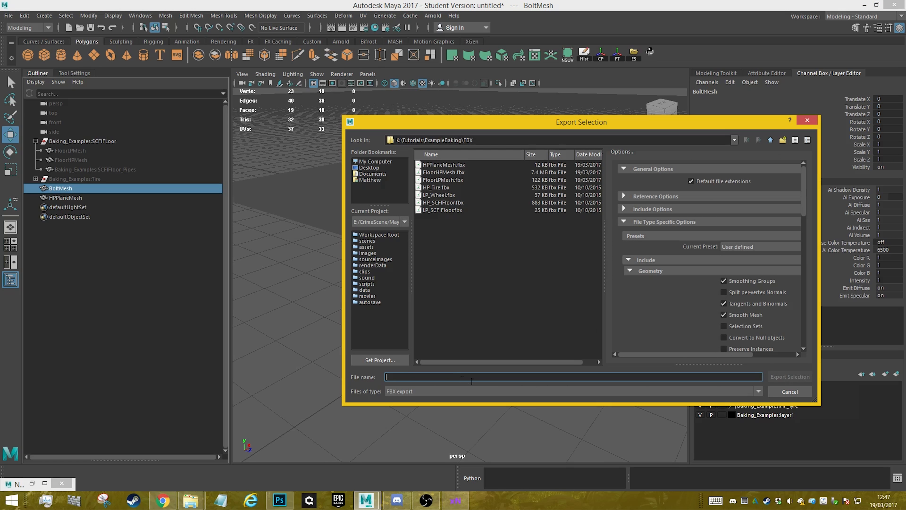
pyautogui.hotkey('ctrl', 'v')
pyautogui.click(790, 377)
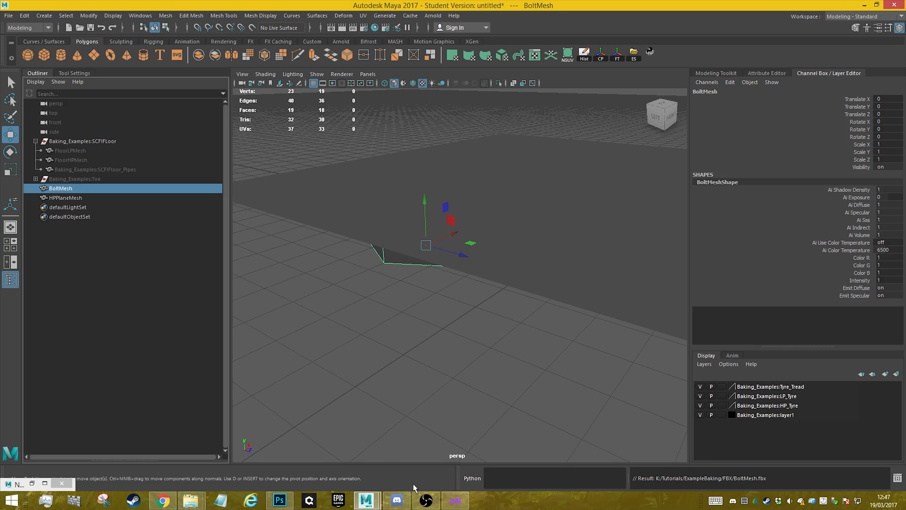
# - Switch to xNormal, disable FloorHPMesh.fbx in the high definition meshes and add BoltMesh.fbx from the FBX folder
pyautogui.click(455, 500)
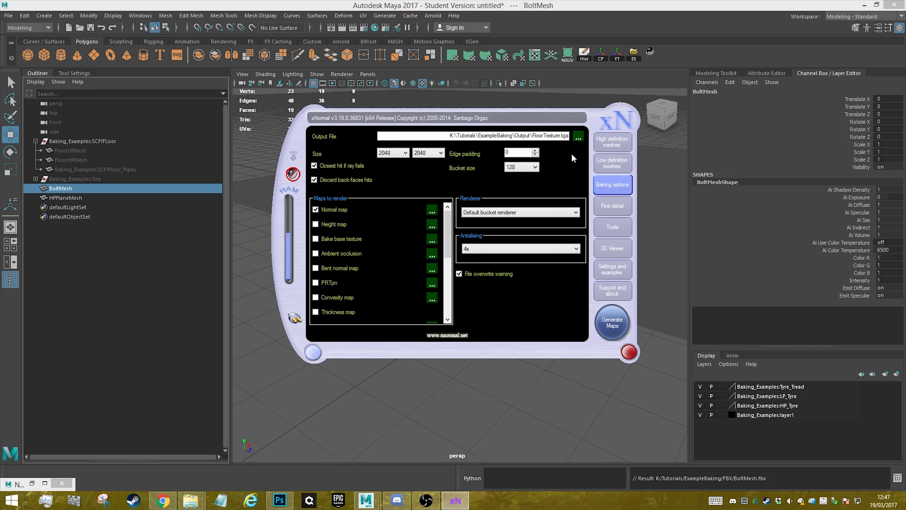
pyautogui.click(600, 140)
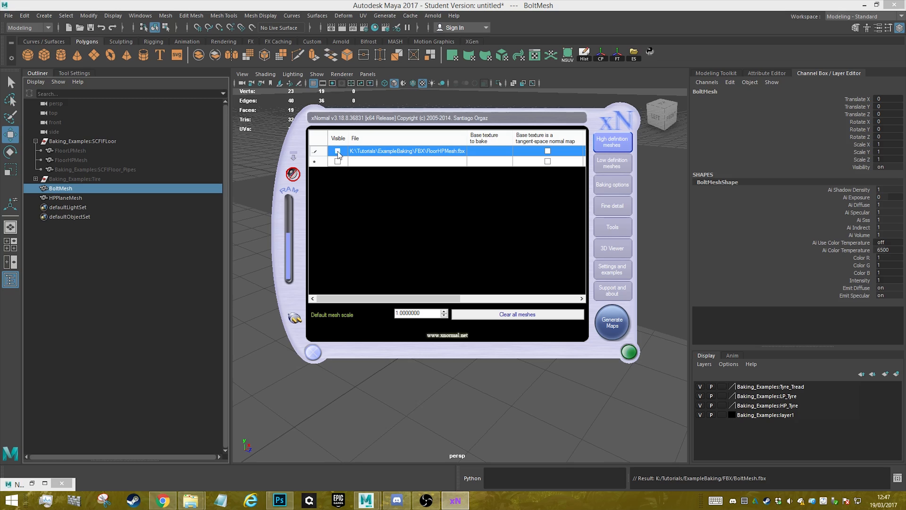
pyautogui.rightClick(377, 162)
pyautogui.click(425, 167)
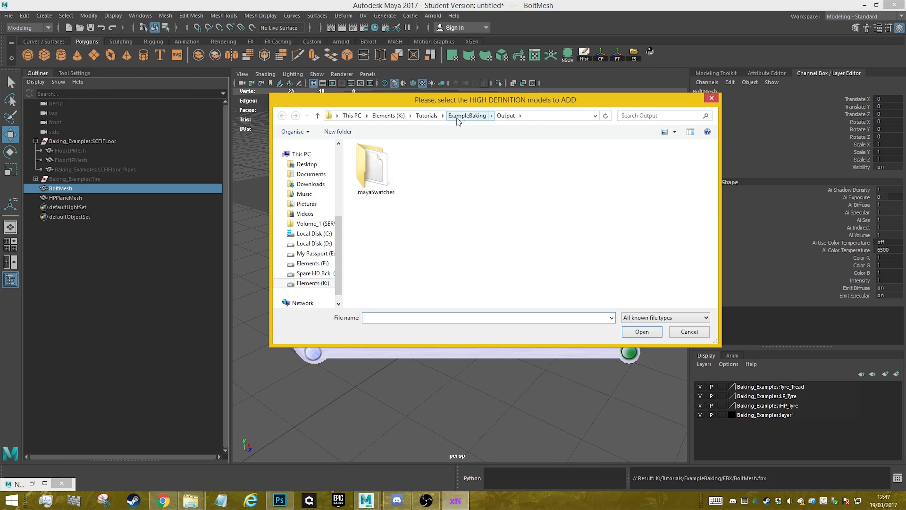
pyautogui.click(485, 118)
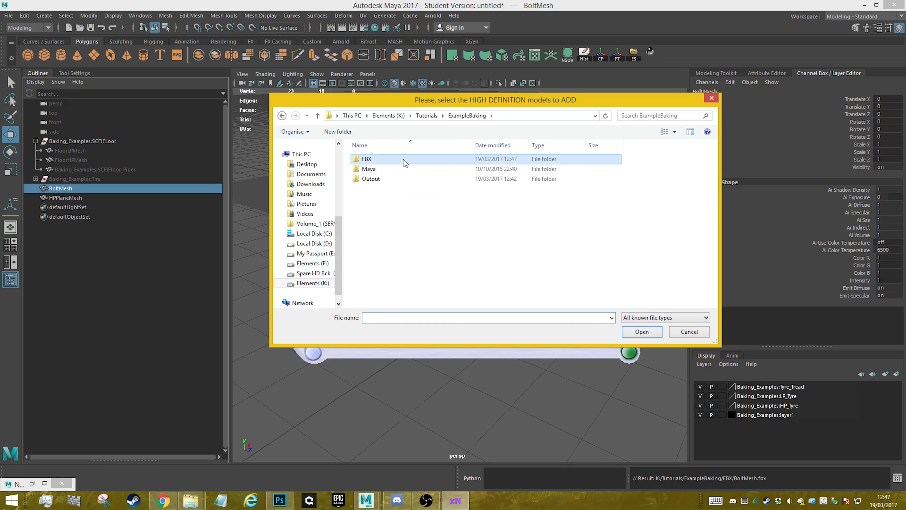
pyautogui.doubleClick(405, 161)
pyautogui.doubleClick(374, 170)
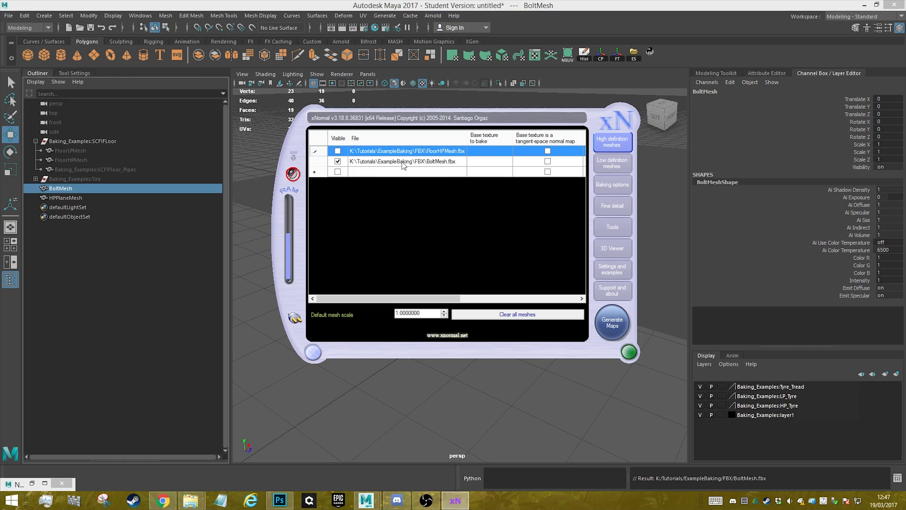
# - Disable FloorLPMesh.fbx in the low definition meshes and add HPPlaneMesh.fbx from the FBX folder
pyautogui.click(610, 163)
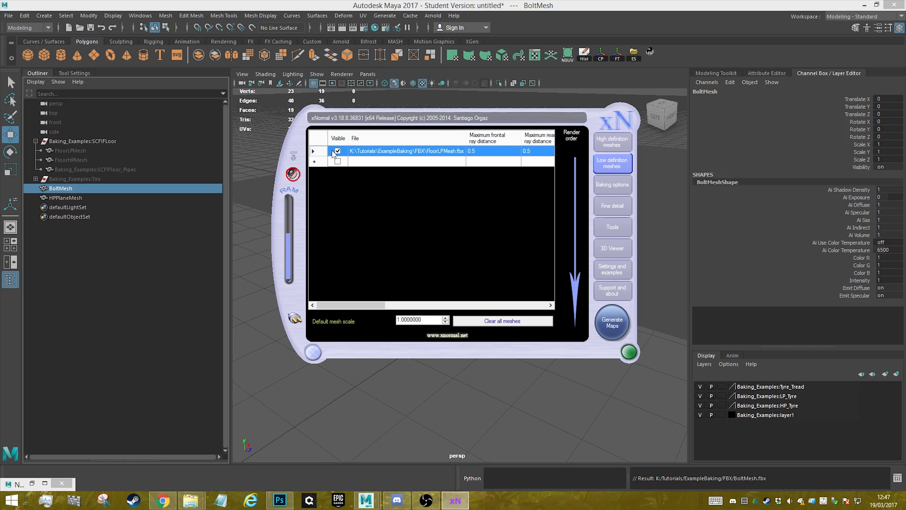
pyautogui.rightClick(365, 164)
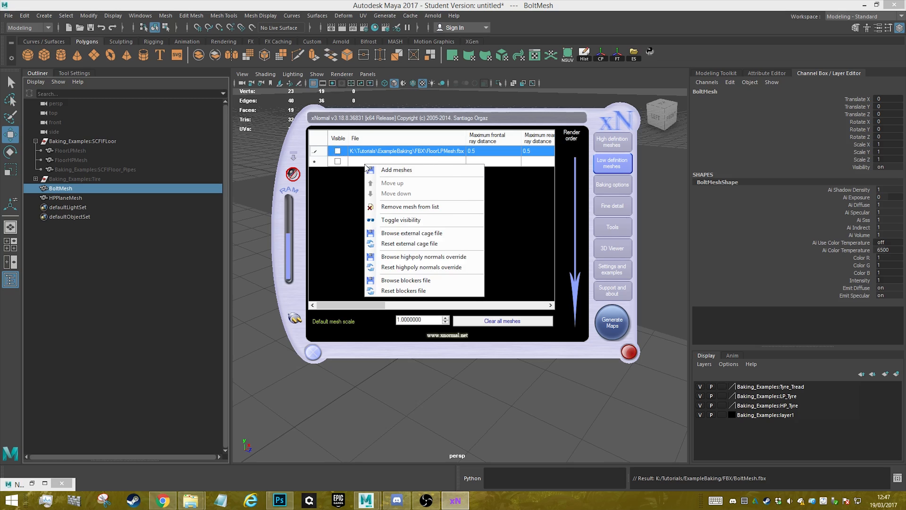
pyautogui.click(394, 171)
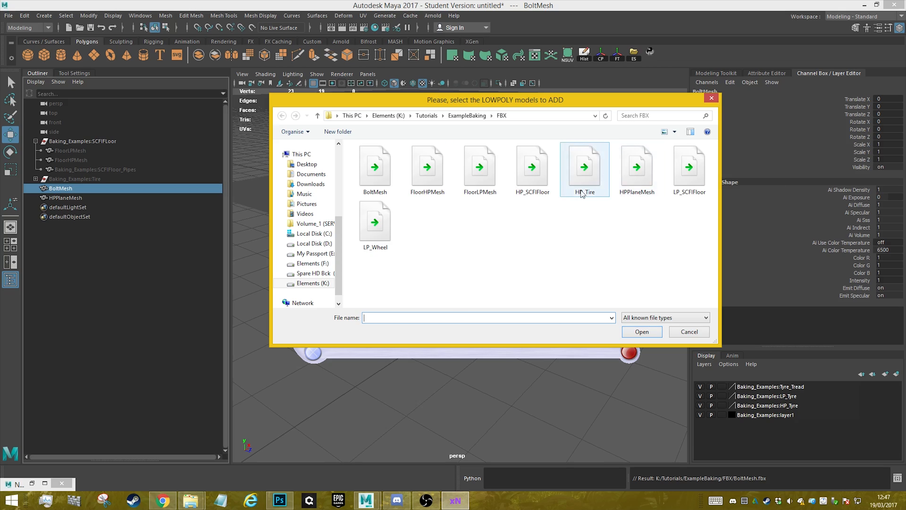
pyautogui.doubleClick(637, 172)
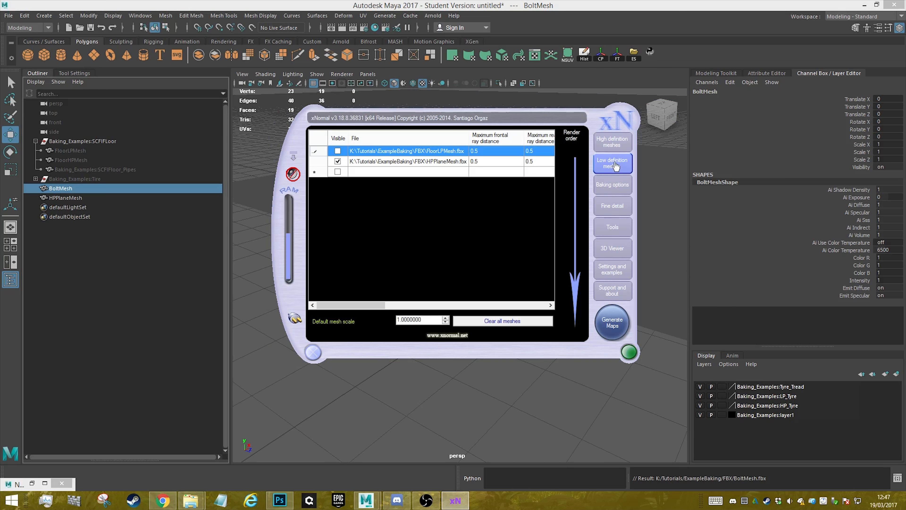
# - Run the ray distance calculator on HPPlaneMesh.fbx, copy its results to the mesh settings and check them in the low definition meshes
pyautogui.click(612, 226)
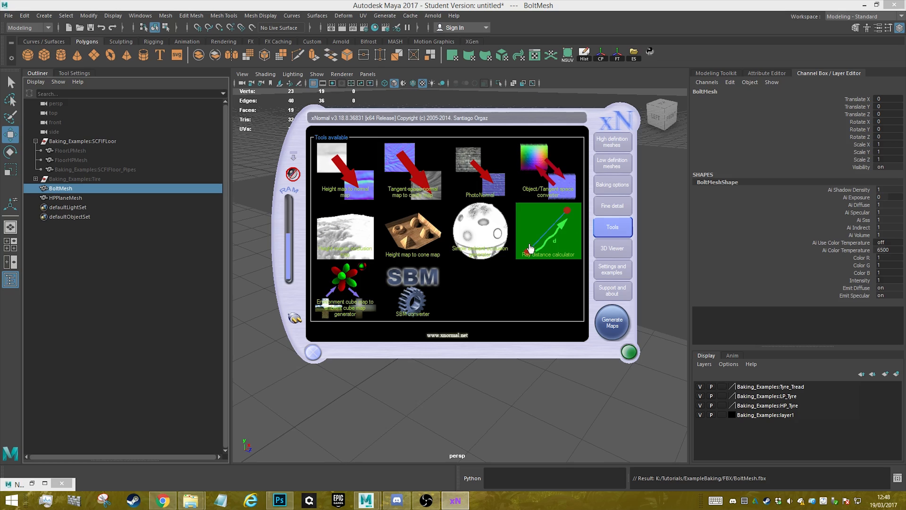
pyautogui.click(552, 234)
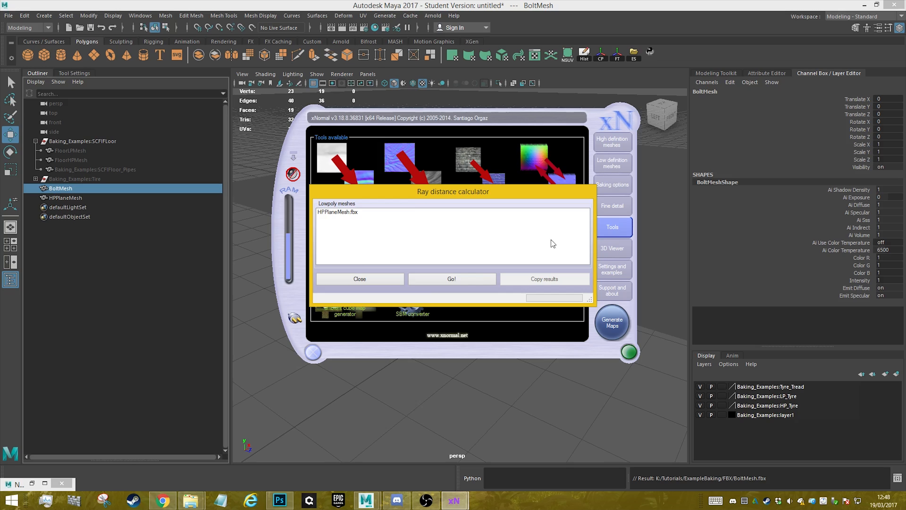
pyautogui.click(464, 278)
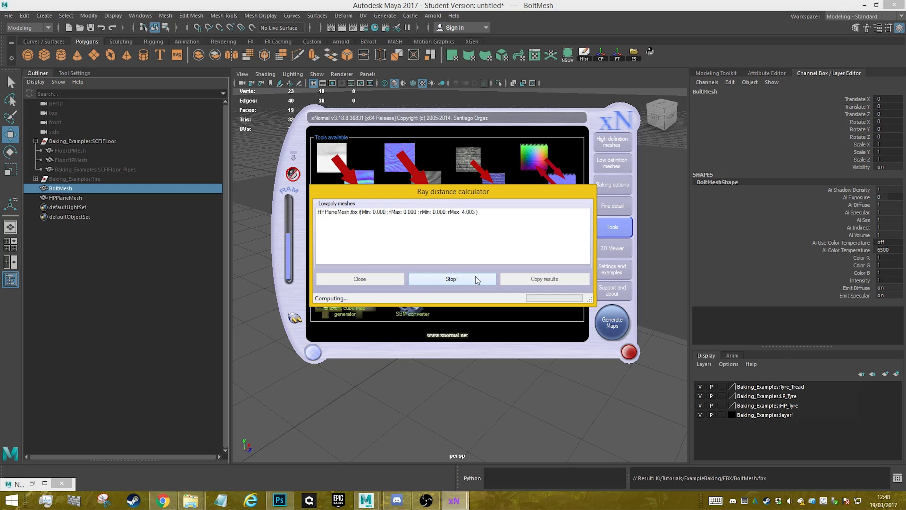
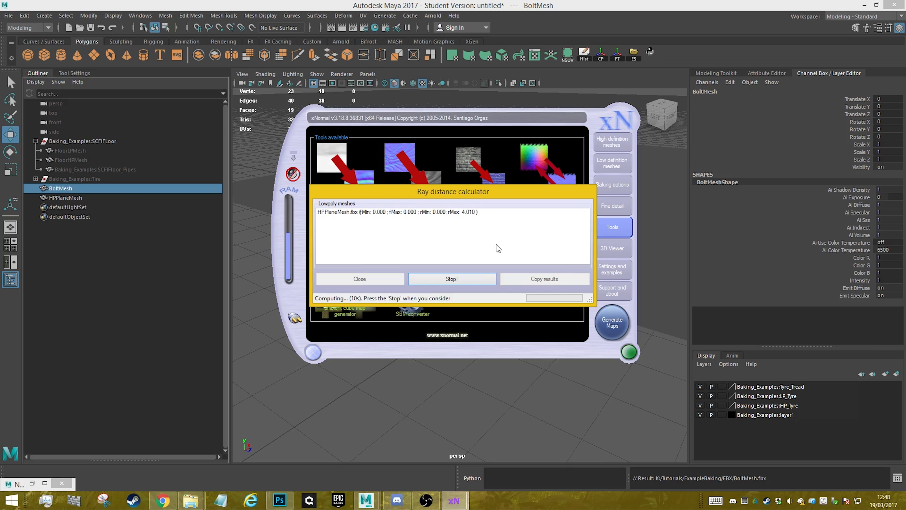
pyautogui.click(456, 281)
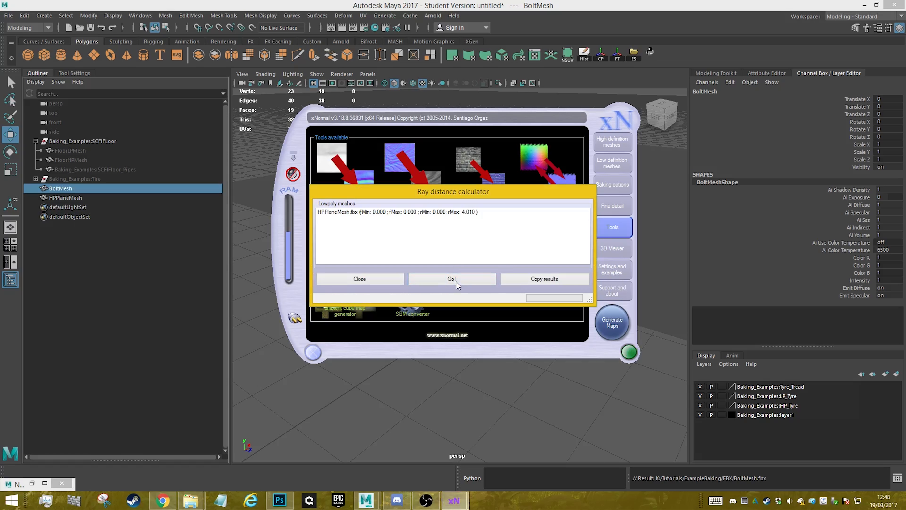
pyautogui.click(565, 282)
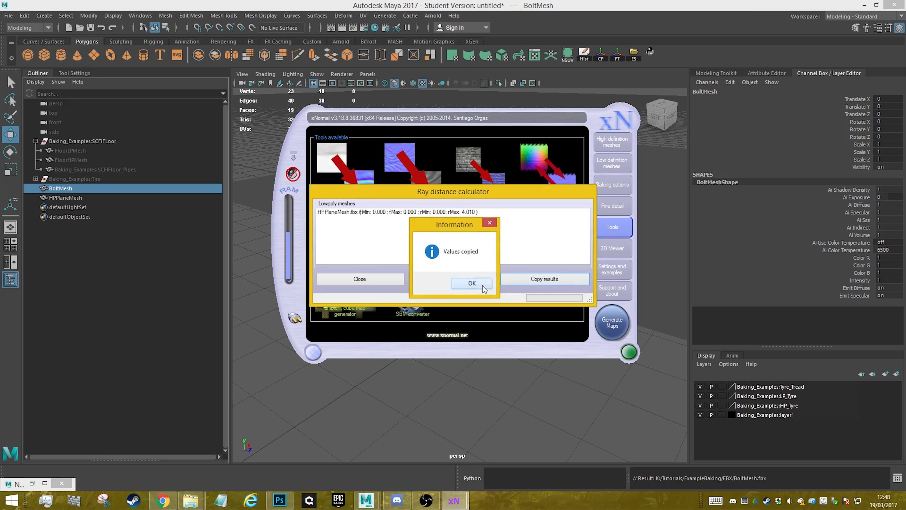
pyautogui.click(467, 285)
pyautogui.click(367, 278)
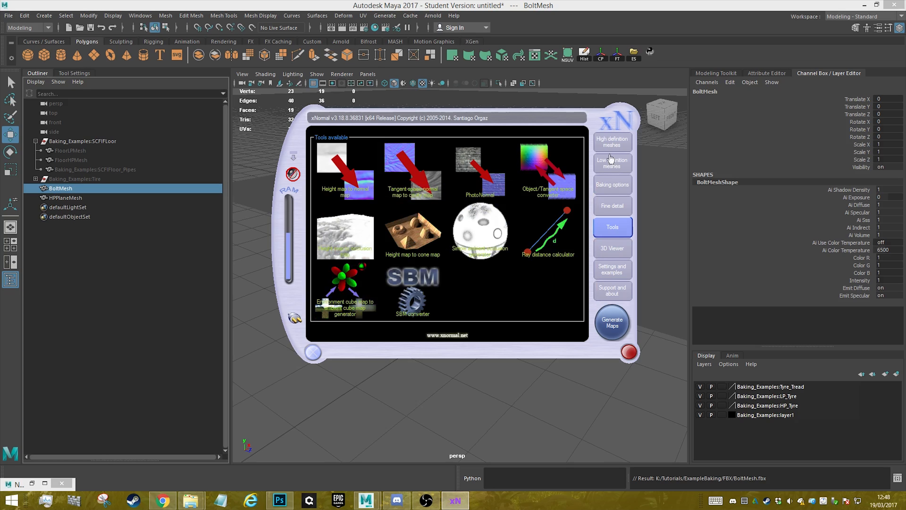
pyautogui.click(612, 143)
pyautogui.click(612, 163)
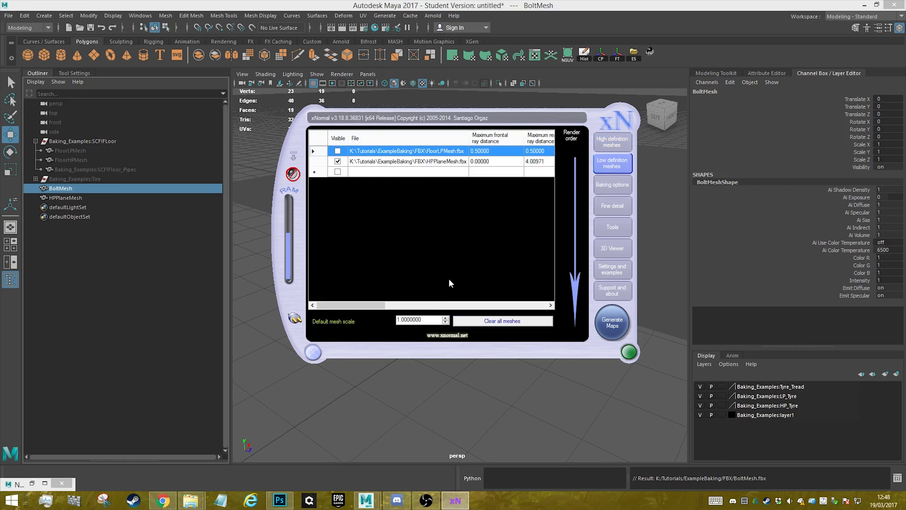
pyautogui.moveTo(379, 305); pyautogui.dragTo(414, 306)
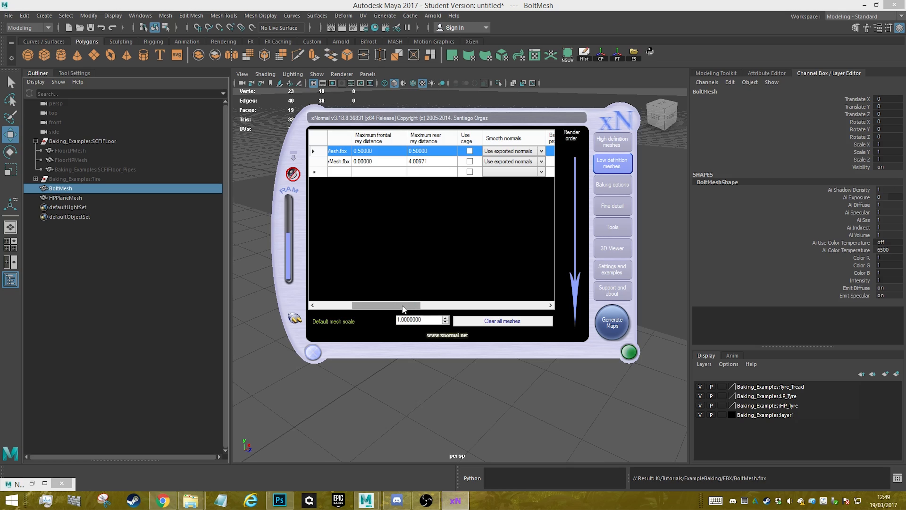
pyautogui.moveTo(392, 306); pyautogui.dragTo(358, 305)
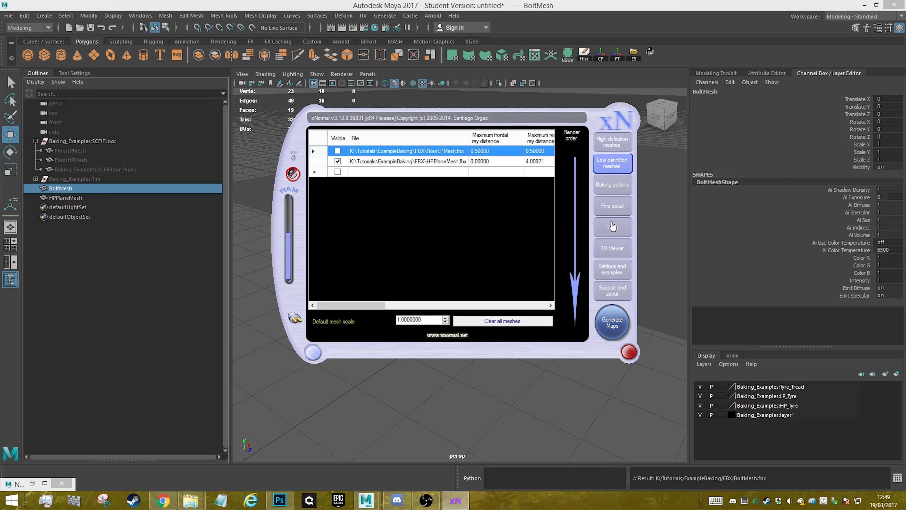
# - Set the bake output to a TGA file named BoltNRMTexture in the ExampleBaking Output folder and generate the normal map
pyautogui.click(618, 186)
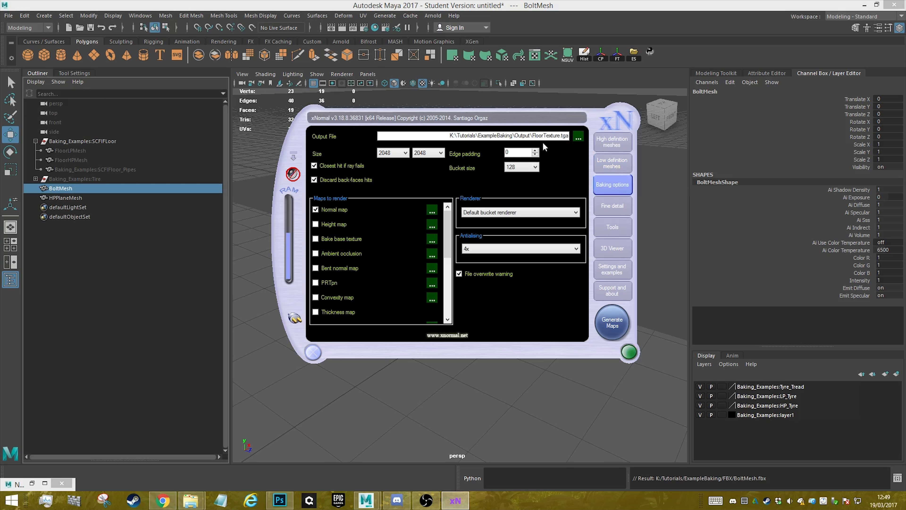
pyautogui.click(578, 137)
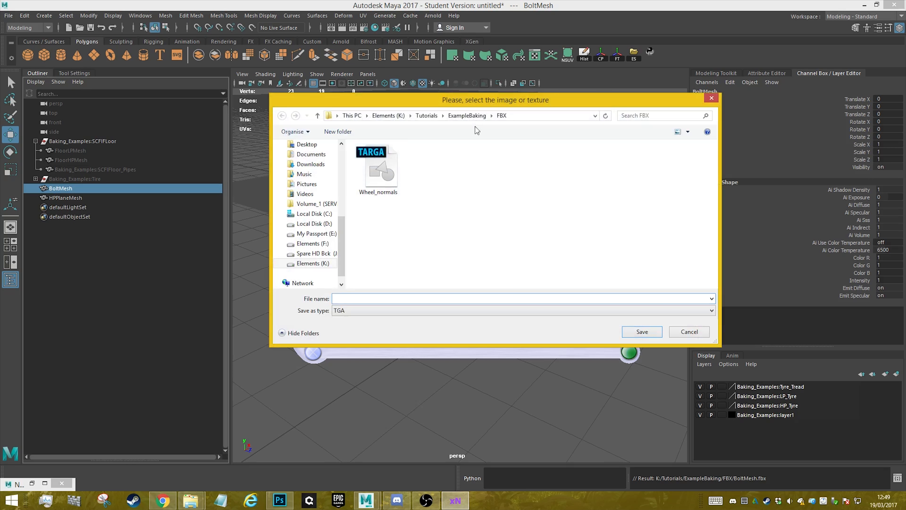
pyautogui.click(467, 117)
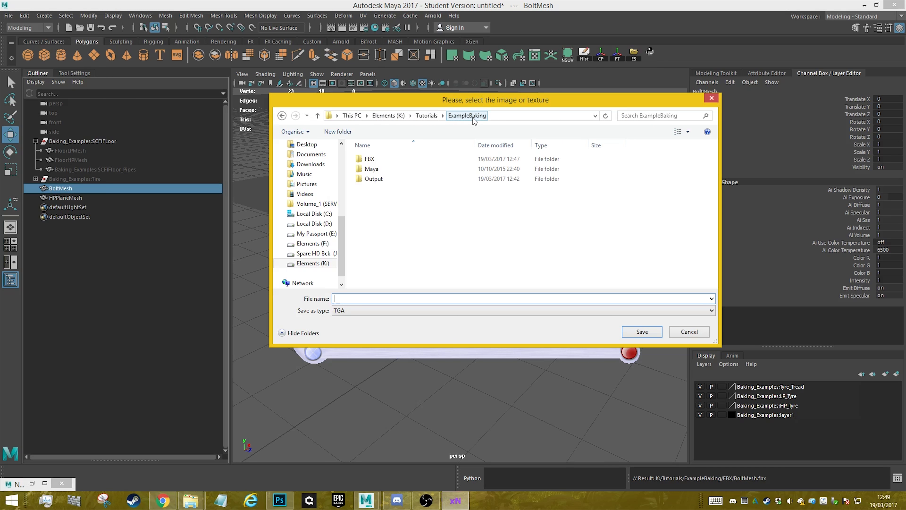
pyautogui.doubleClick(378, 178)
pyautogui.click(414, 169)
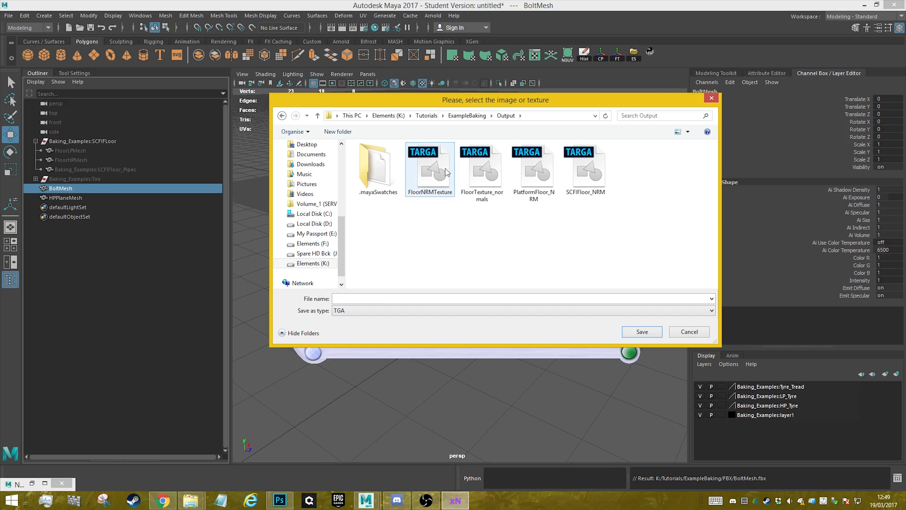
pyautogui.doubleClick(348, 298)
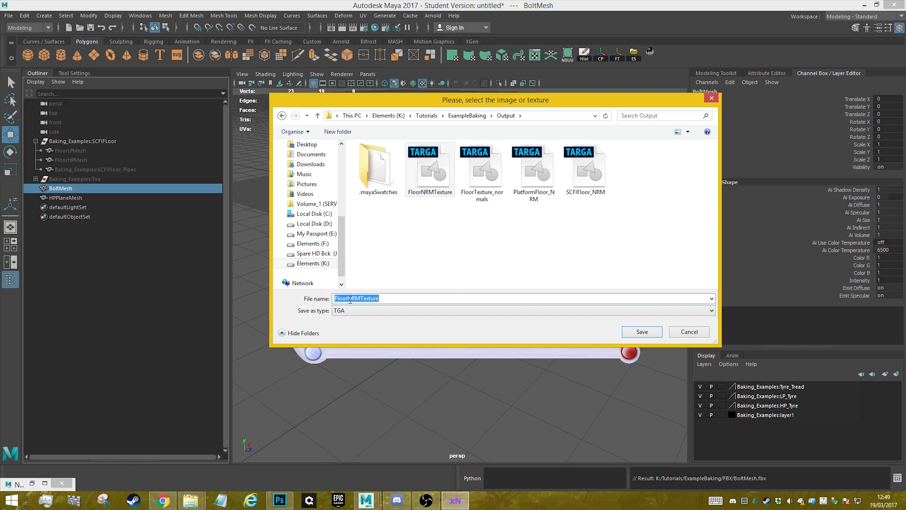
pyautogui.moveTo(348, 298); pyautogui.dragTo(303, 300)
pyautogui.write('Bolt')
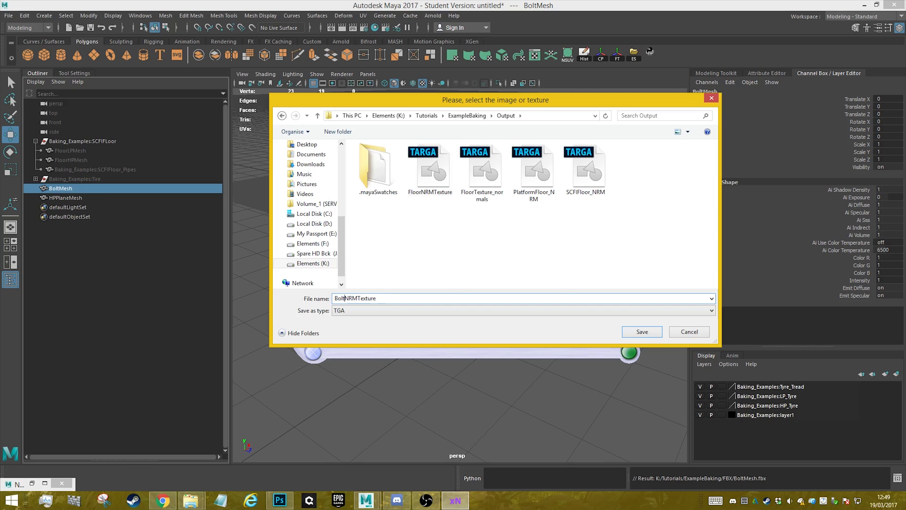
pyautogui.click(629, 331)
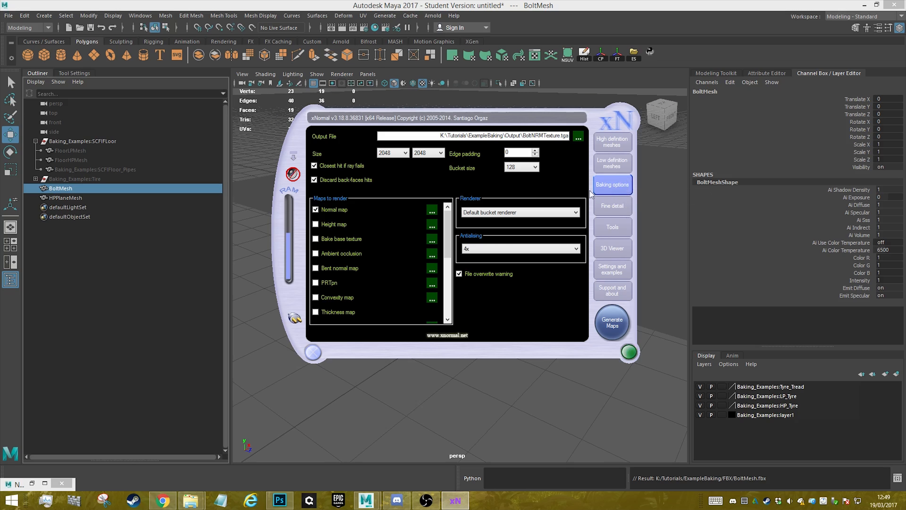
pyautogui.click(613, 321)
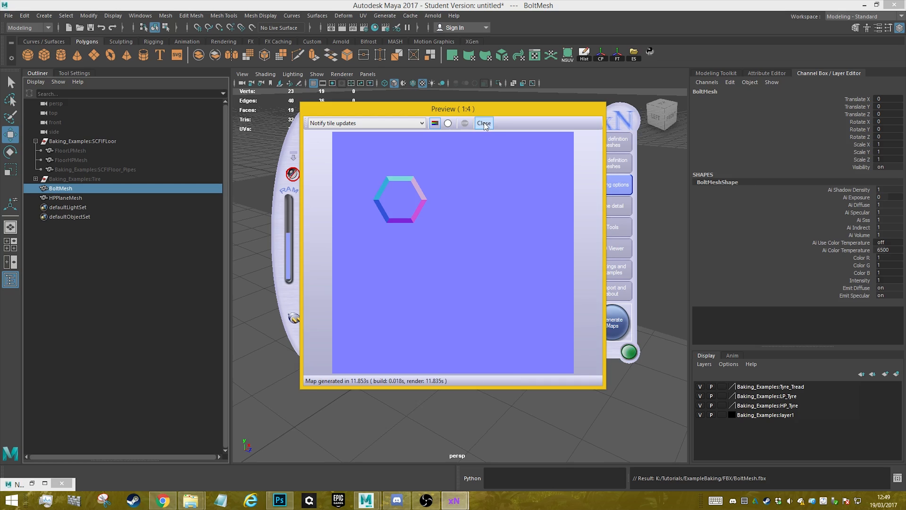
pyautogui.click(484, 124)
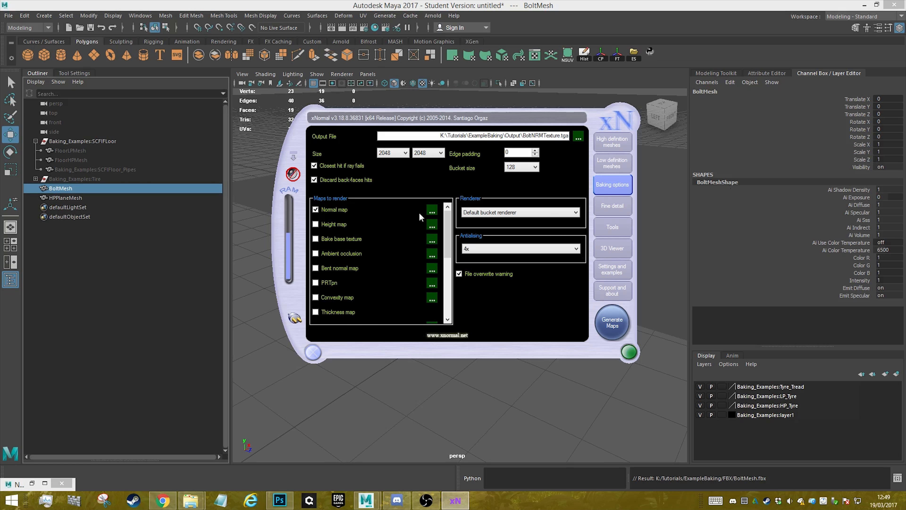
# - Switch to Photoshop and open BoltNRMTexture_normals from the Output folder
pyautogui.click(280, 500)
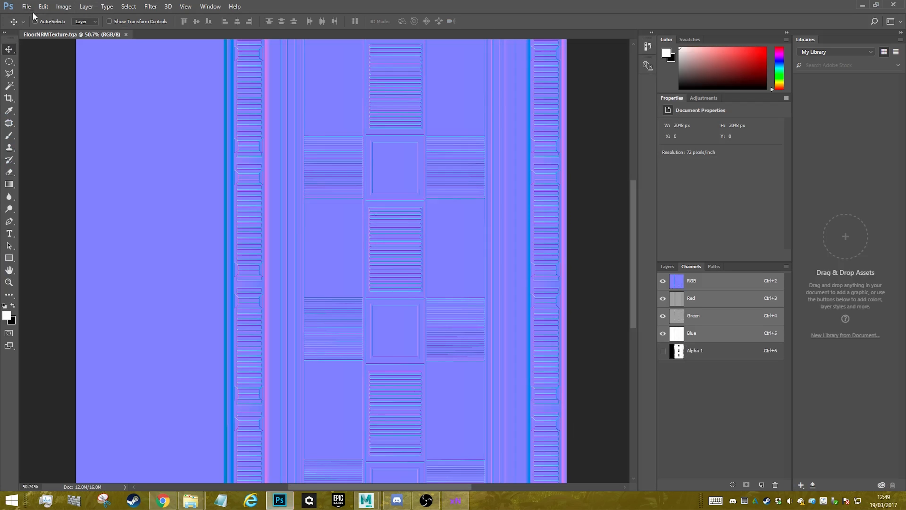
pyautogui.click(27, 7)
pyautogui.click(42, 26)
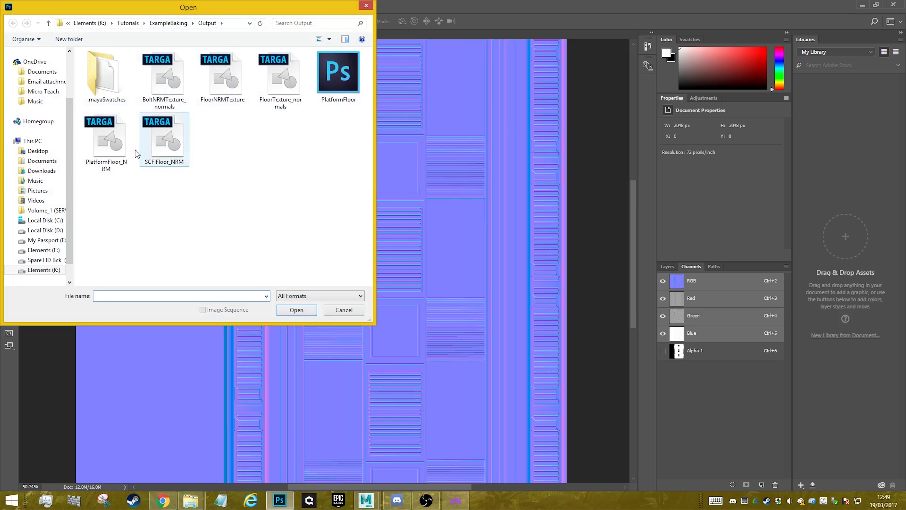
pyautogui.doubleClick(162, 83)
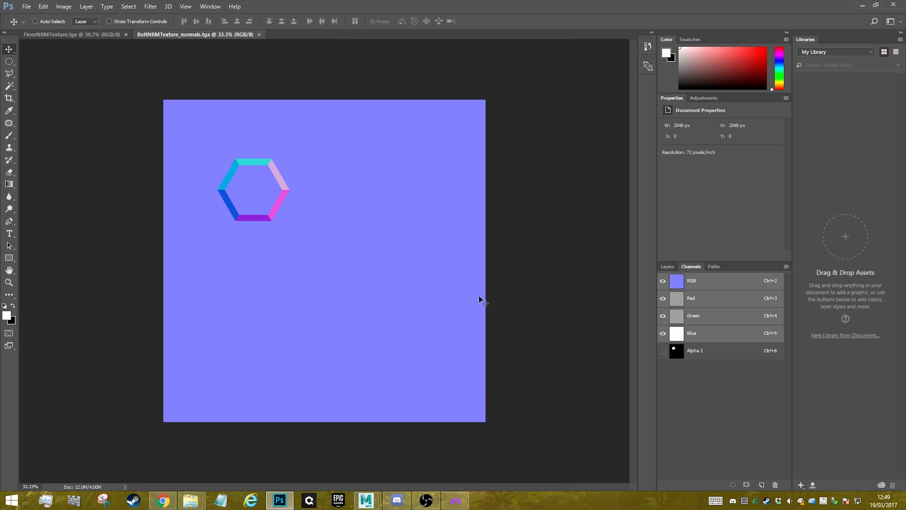
# - Unlock the Background layer and delete the flat area around the hexagonal bolt using a Magic Wand selection
pyautogui.press('w')
pyautogui.click(667, 266)
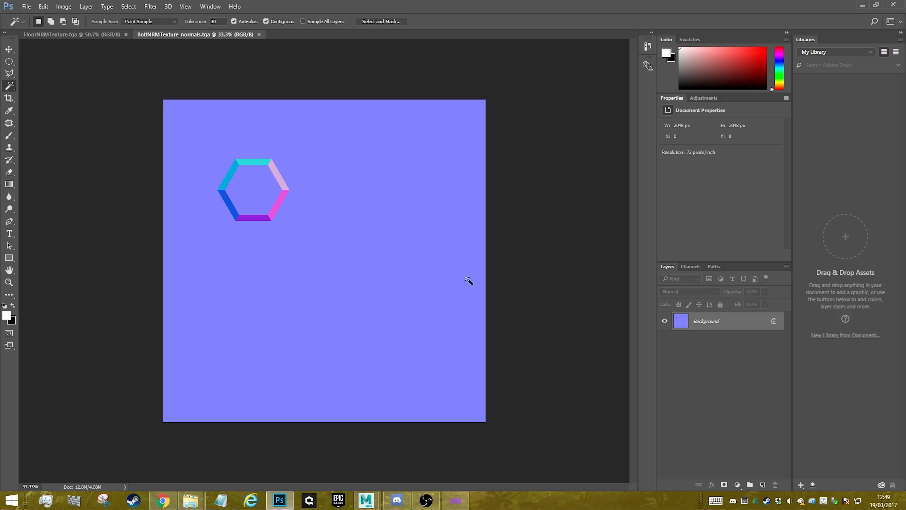
pyautogui.click(351, 172)
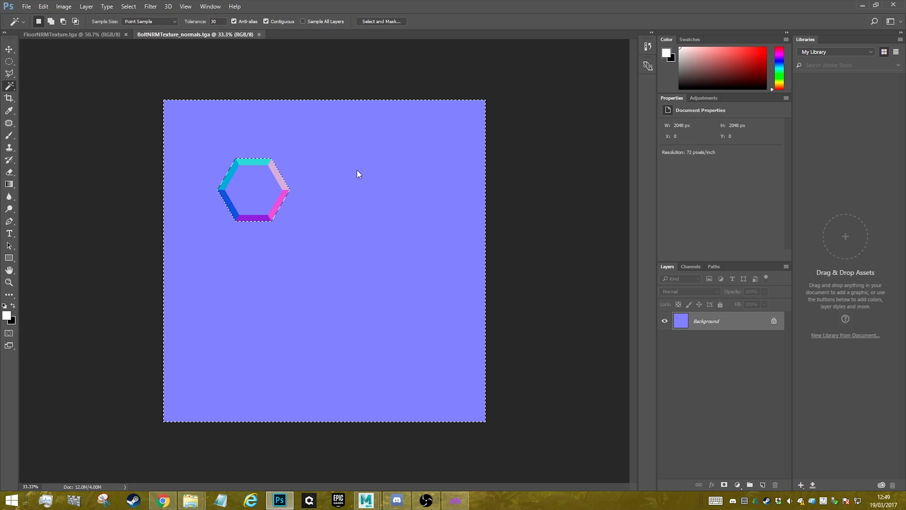
pyautogui.click(774, 320)
pyautogui.press('Delete')
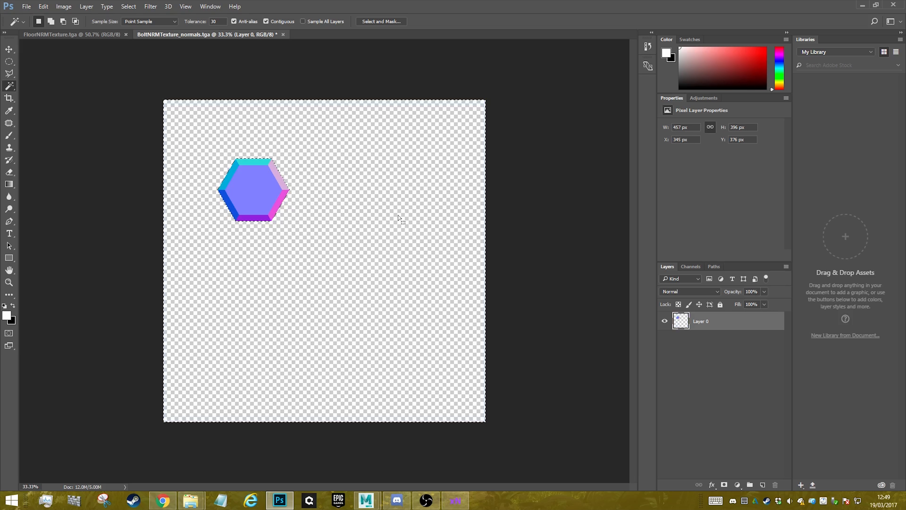
pyautogui.hotkey('ctrl', 'd')
# - Copy the hexagonal bolt using a rectangular marquee selection and paste it into FloorNRMTexture.tga
pyautogui.rightClick(7, 61)
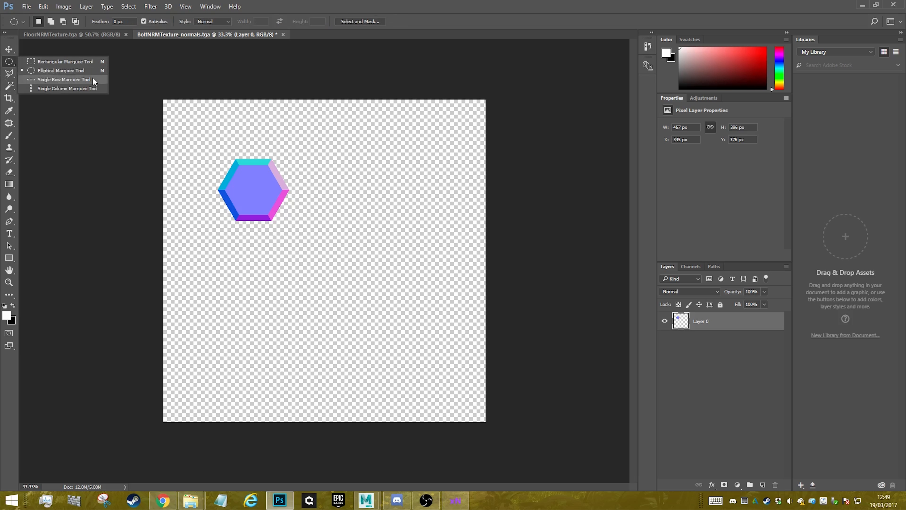
pyautogui.click(65, 64)
pyautogui.moveTo(216, 157); pyautogui.dragTo(300, 238)
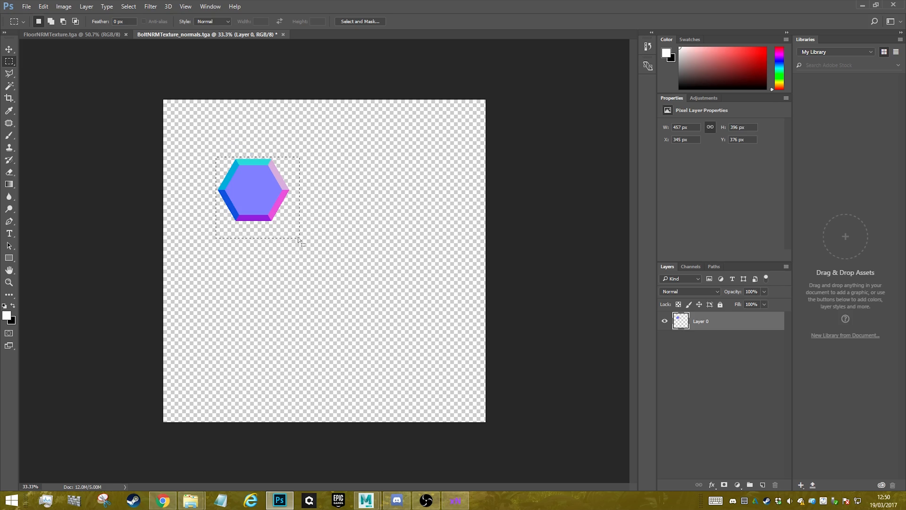
pyautogui.click(80, 33)
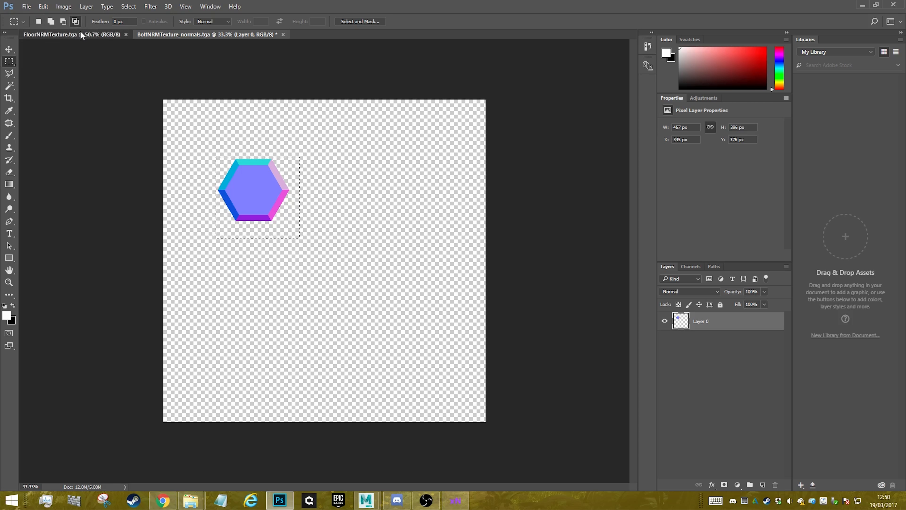
pyautogui.hotkey('ctrl', 'v')
# - Scale the pasted bolt down to about 39 by 34 px, beside the vertical slatted strip
pyautogui.hotkey('ctrl', 't')
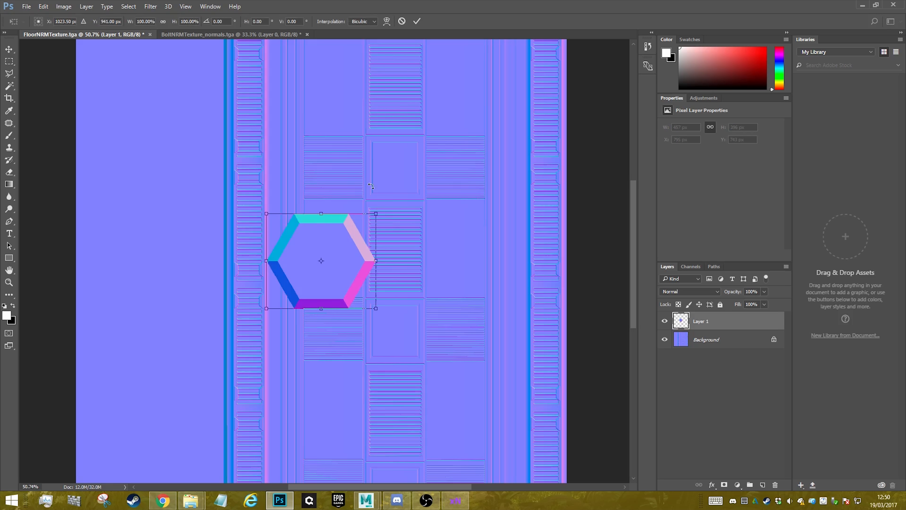
pyautogui.moveTo(377, 214); pyautogui.dragTo(274, 300)
pyautogui.press('Return')
# - Scale the bolt down to about 12 by 10 px and place one copy at each end of the strip's right-hand bracket
pyautogui.keyDown('alt'); pyautogui.scroll(6, 228, 311); pyautogui.keyUp('alt')
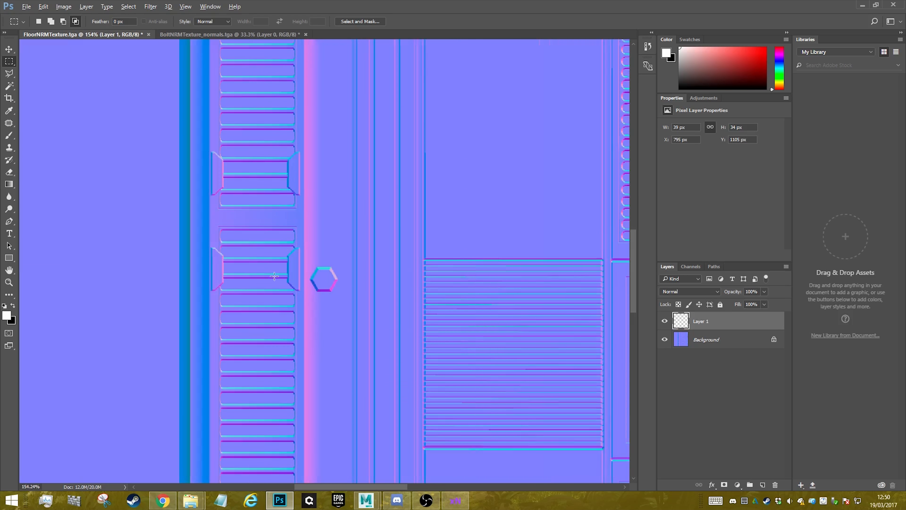
pyautogui.hotkey('ctrl', 't')
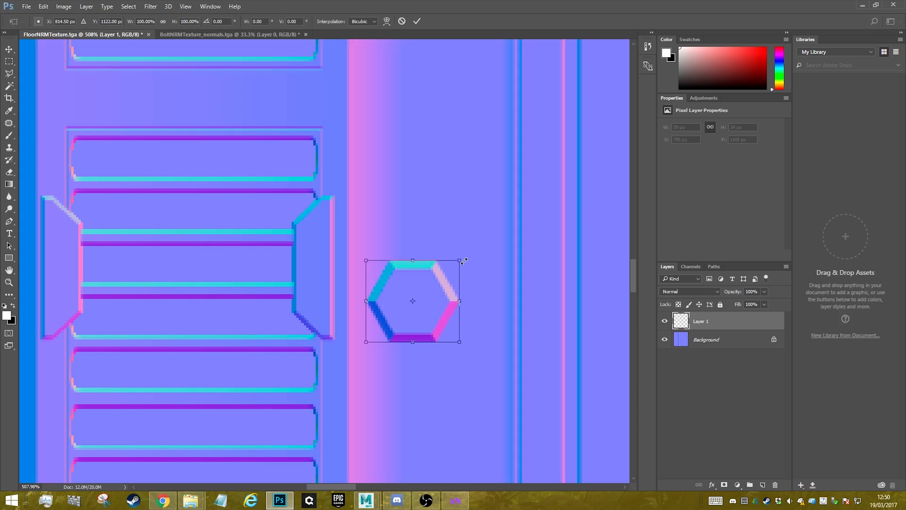
pyautogui.moveTo(464, 261); pyautogui.dragTo(324, 236)
pyautogui.press('Return')
pyautogui.press('v')
pyautogui.hotkey('ctrl', 't')
pyautogui.press('Return')
pyautogui.keyDown('alt'); pyautogui.scroll(2, 331, 296); pyautogui.keyUp('alt')
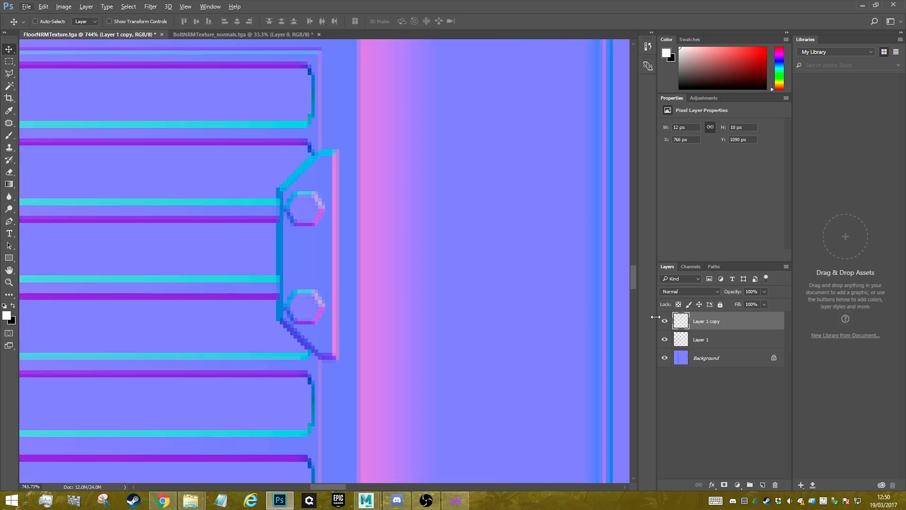
# - Group the two bolt layers and shift the group slightly right to centre the bolts on the bracket
pyautogui.keyDown('ctrl'); pyautogui.click(688, 337); pyautogui.keyUp('ctrl')
pyautogui.hotkey('ctrl', 'g')
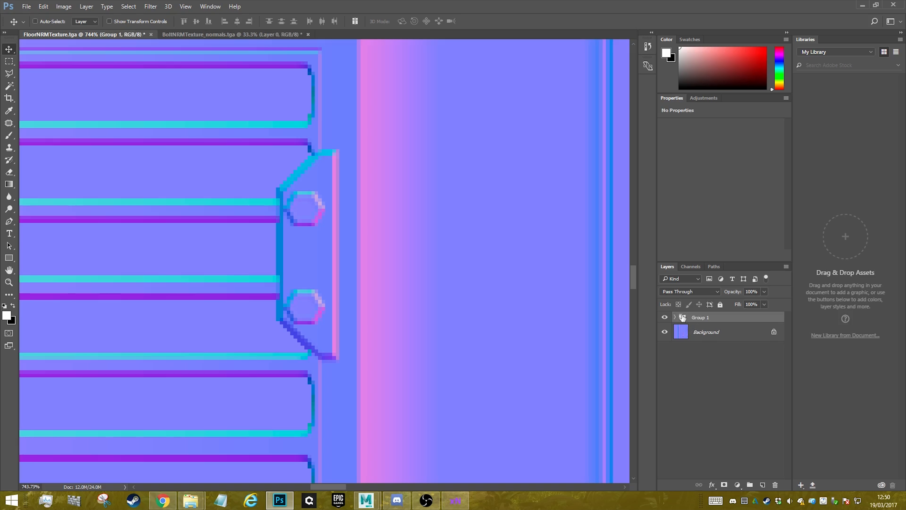
pyautogui.keyDown('alt'); pyautogui.scroll(5, 307, 206); pyautogui.keyUp('alt')
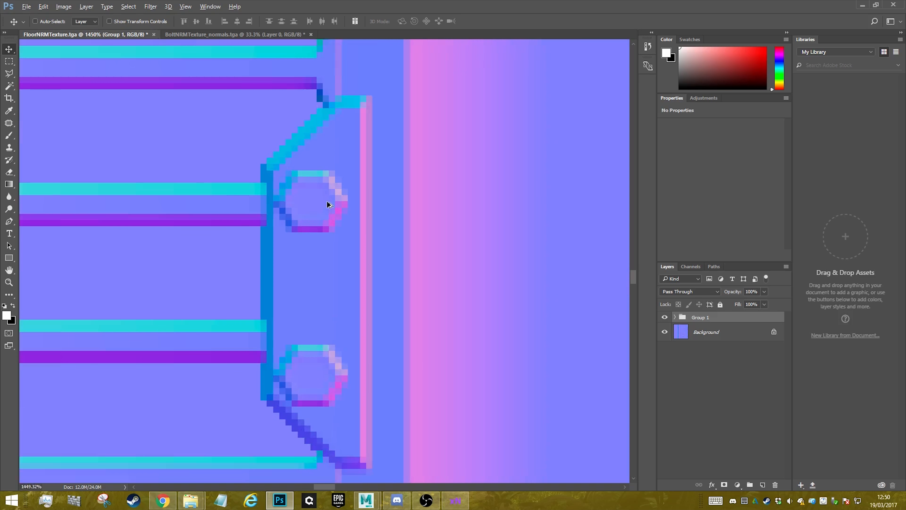
pyautogui.moveTo(320, 200); pyautogui.dragTo(330, 199)
pyautogui.keyDown('alt'); pyautogui.scroll(-9, 339, 217); pyautogui.keyUp('alt')
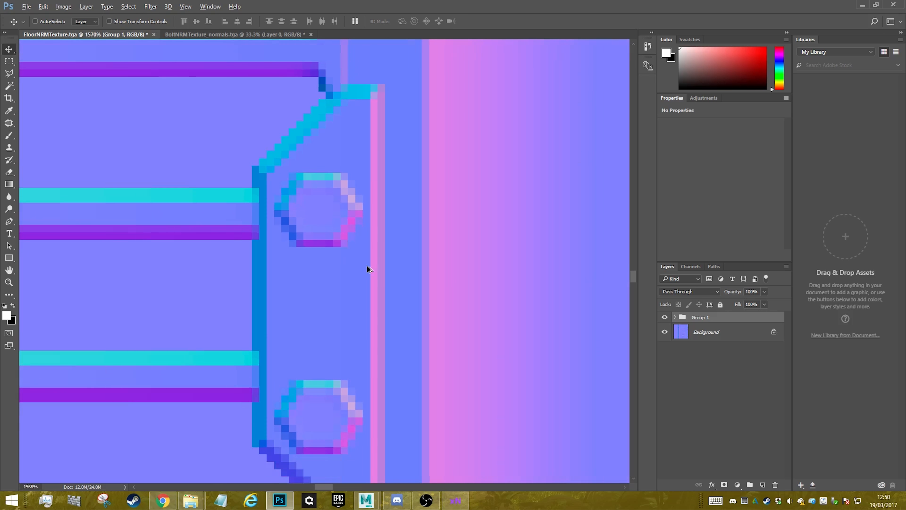
pyautogui.keyDown('alt'); pyautogui.scroll(-6, 399, 266); pyautogui.keyUp('alt')
pyautogui.keyDown('alt'); pyautogui.scroll(3, 428, 282); pyautogui.keyUp('alt')
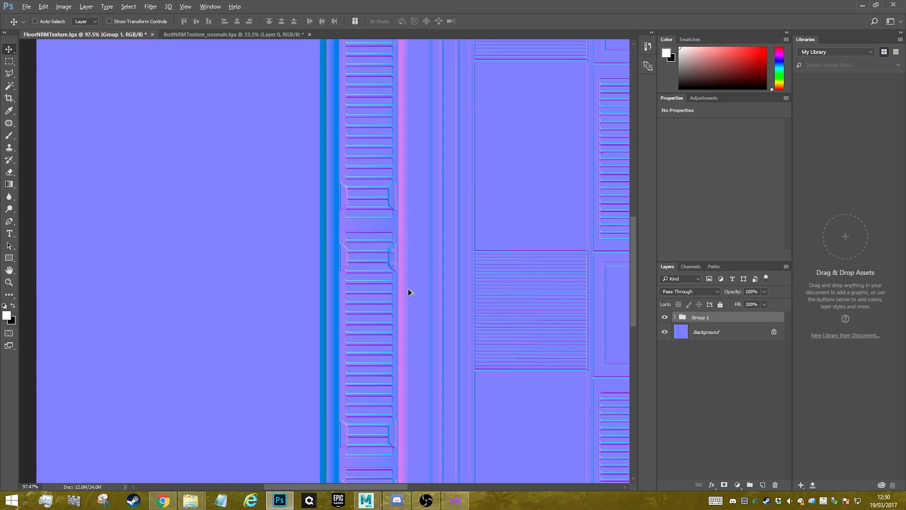
pyautogui.scroll(3, 412, 275)
pyautogui.keyDown('alt'); pyautogui.scroll(3, 392, 322); pyautogui.keyUp('alt')
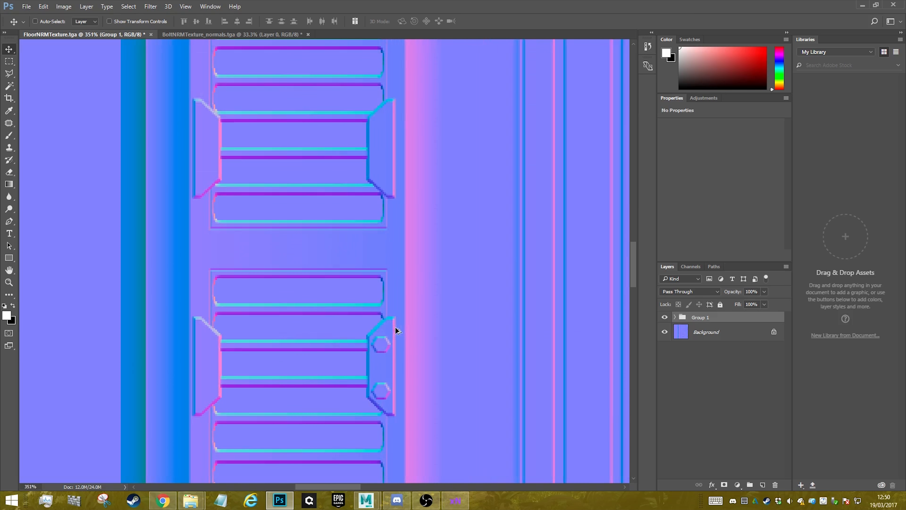
# - Merge Group 1 and its two bolt layers into a single layer
pyautogui.click(675, 318)
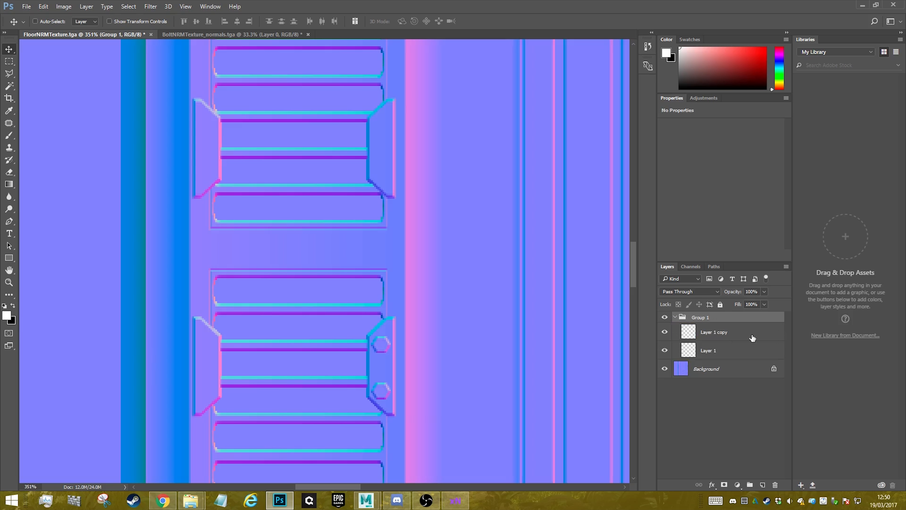
pyautogui.click(718, 338)
pyautogui.click(696, 320)
pyautogui.keyDown('shift'); pyautogui.click(723, 354); pyautogui.keyUp('shift')
pyautogui.rightClick(724, 352)
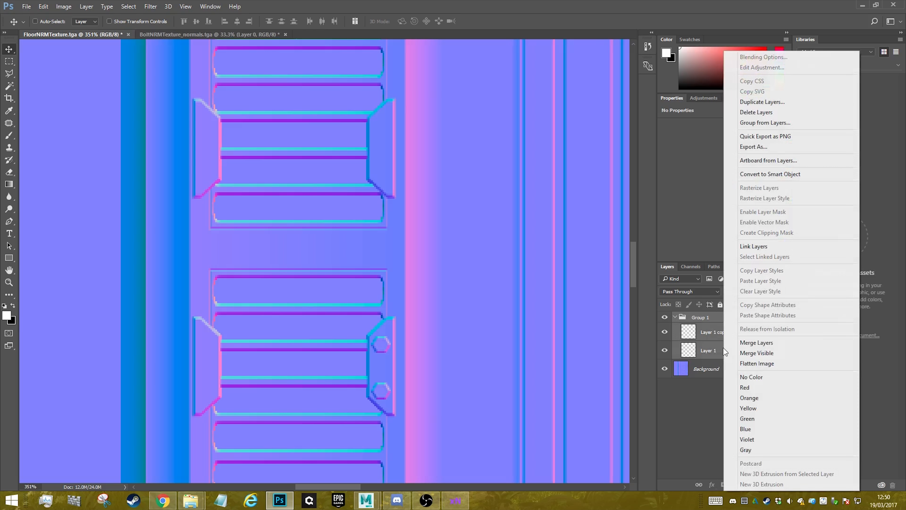
pyautogui.click(757, 343)
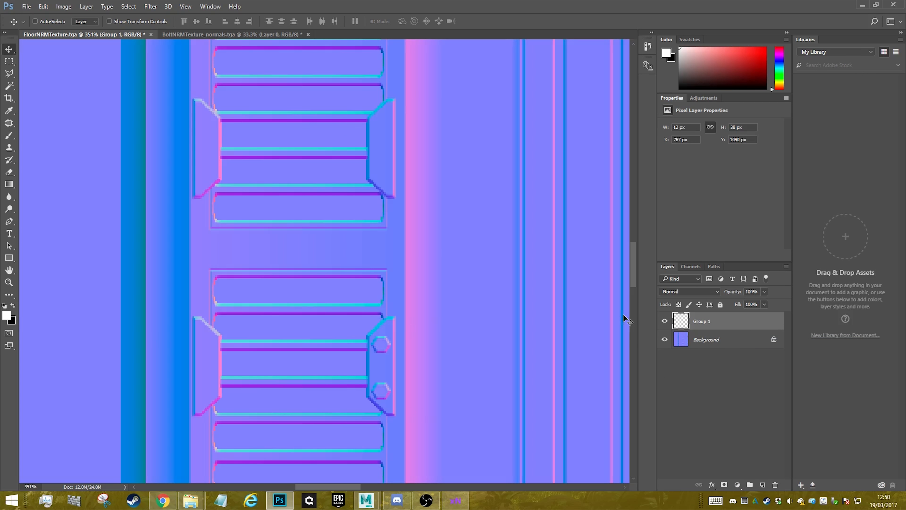
# - Select the bolt pair's pixels and duplicate them within the layer onto the right-hand brackets above, up to the strip's top bracket
pyautogui.keyDown('ctrl'); pyautogui.click(689, 327); pyautogui.keyUp('ctrl')
pyautogui.keyDown('alt'); pyautogui.moveTo(378, 348); pyautogui.dragTo(379, 121); pyautogui.keyUp('alt')
pyautogui.scroll(5, 436, 217)
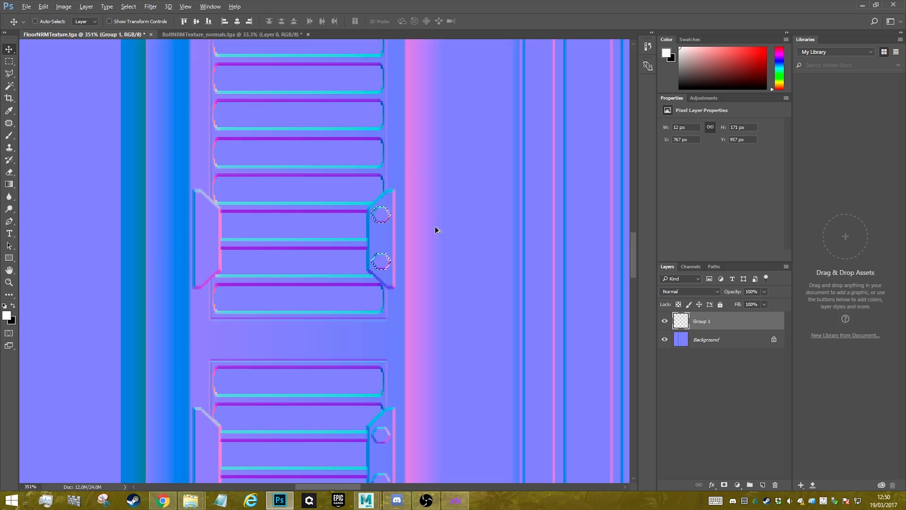
pyautogui.keyDown('alt'); pyautogui.scroll(-3, 436, 231); pyautogui.keyUp('alt')
pyautogui.scroll(5, 421, 246)
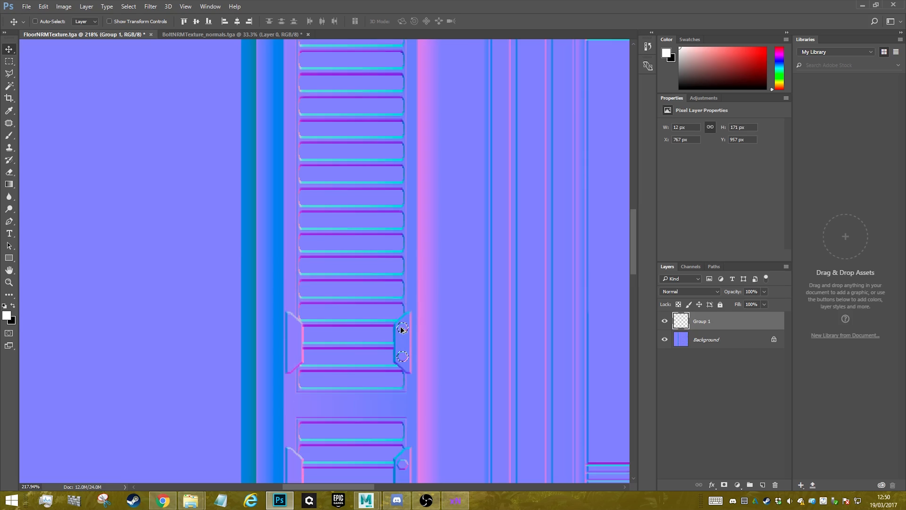
pyautogui.moveTo(402, 329); pyautogui.dragTo(408, 176)
pyautogui.keyDown('alt'); pyautogui.scroll(-5, 409, 179); pyautogui.keyUp('alt')
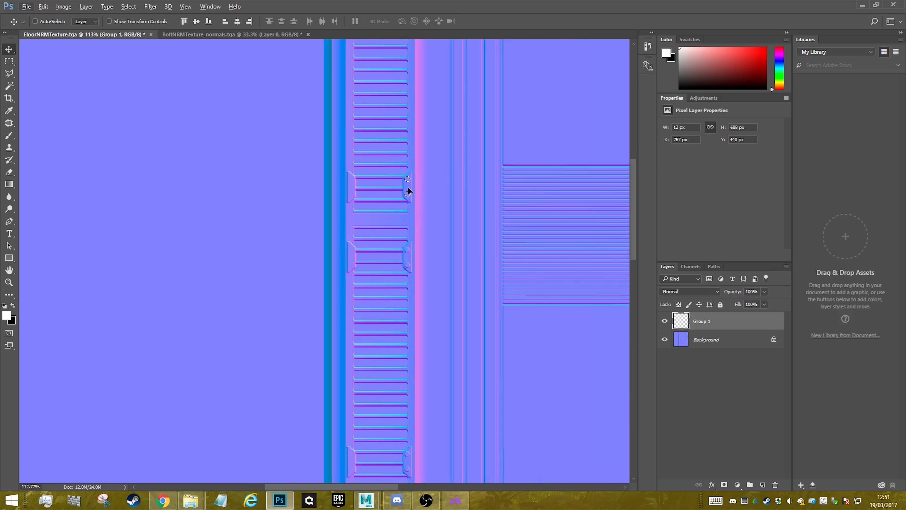
pyautogui.moveTo(408, 316); pyautogui.dragTo(415, 110)
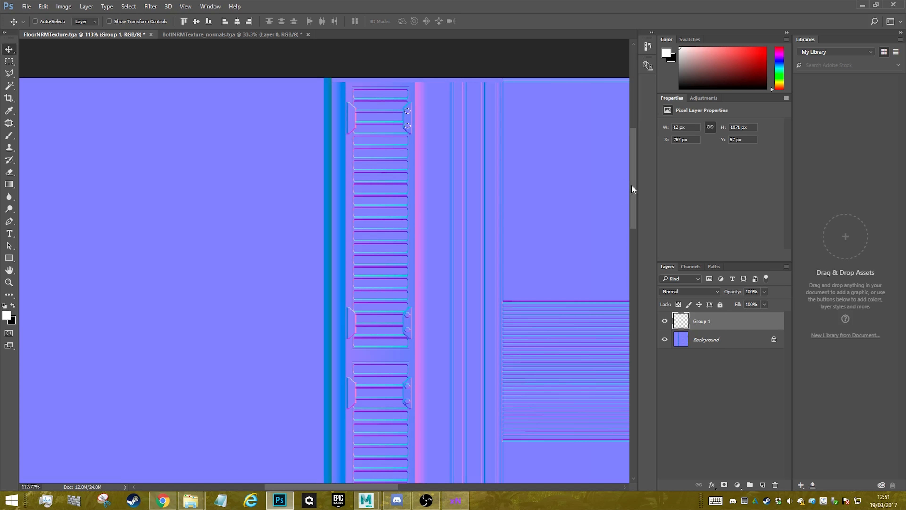
# - Duplicate the bolt pair onto the remaining right-hand brackets, down to the bottom of the slatted strip
pyautogui.moveTo(632, 187); pyautogui.dragTo(638, 286)
pyautogui.keyDown('alt'); pyautogui.scroll(3, 410, 233); pyautogui.keyUp('alt')
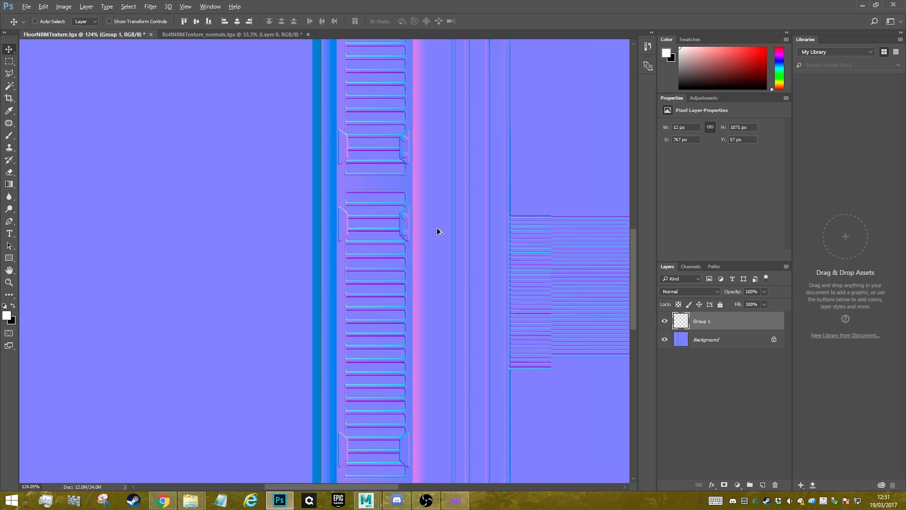
pyautogui.keyDown('alt'); pyautogui.scroll(-5, 350, 216); pyautogui.keyUp('alt')
pyautogui.keyDown('alt'); pyautogui.scroll(-5, 417, 243); pyautogui.keyUp('alt')
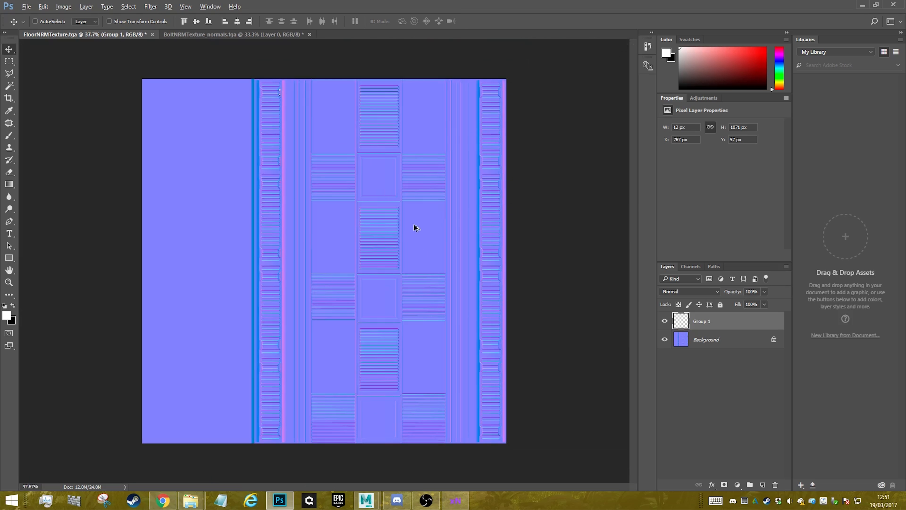
pyautogui.moveTo(280, 94); pyautogui.dragTo(282, 347)
pyautogui.keyDown('alt'); pyautogui.scroll(2, 282, 347); pyautogui.keyUp('alt')
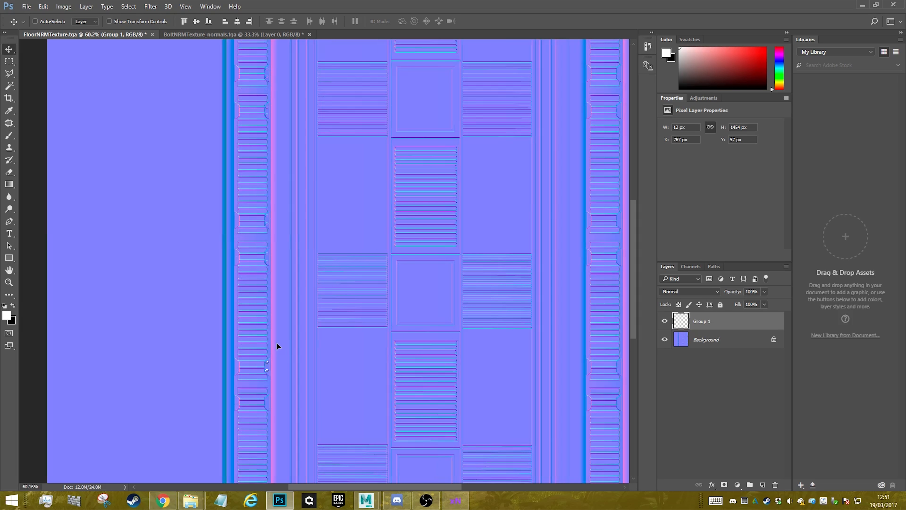
pyautogui.scroll(-4, 277, 346)
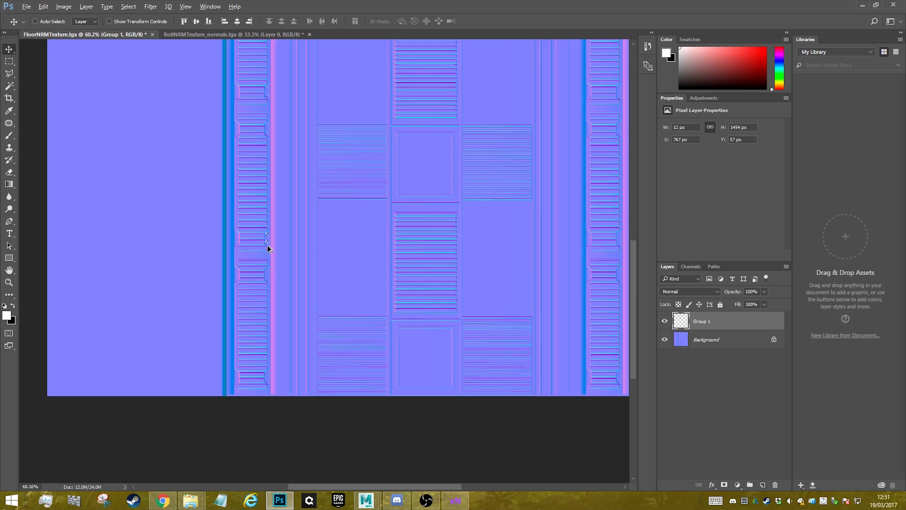
pyautogui.moveTo(268, 245); pyautogui.dragTo(263, 380)
pyautogui.hotkey('ctrl', '0')
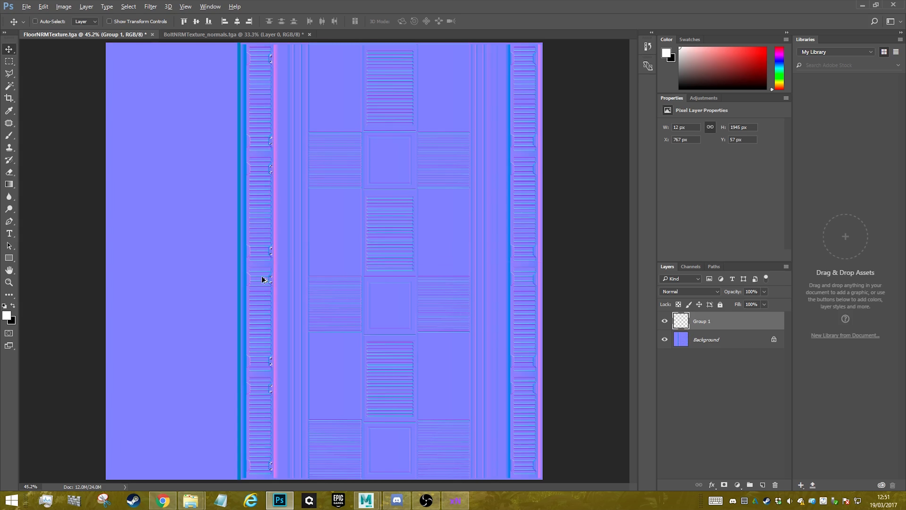
# - Duplicate the whole column of bolts onto the left-hand brackets of the same slatted strip
pyautogui.keyDown('alt'); pyautogui.scroll(10, 263, 279); pyautogui.keyUp('alt')
pyautogui.keyDown('alt'); pyautogui.scroll(3, 276, 306); pyautogui.keyUp('alt')
pyautogui.moveTo(343, 240); pyautogui.dragTo(131, 236)
pyautogui.keyDown('alt'); pyautogui.scroll(-10, 131, 237); pyautogui.keyUp('alt')
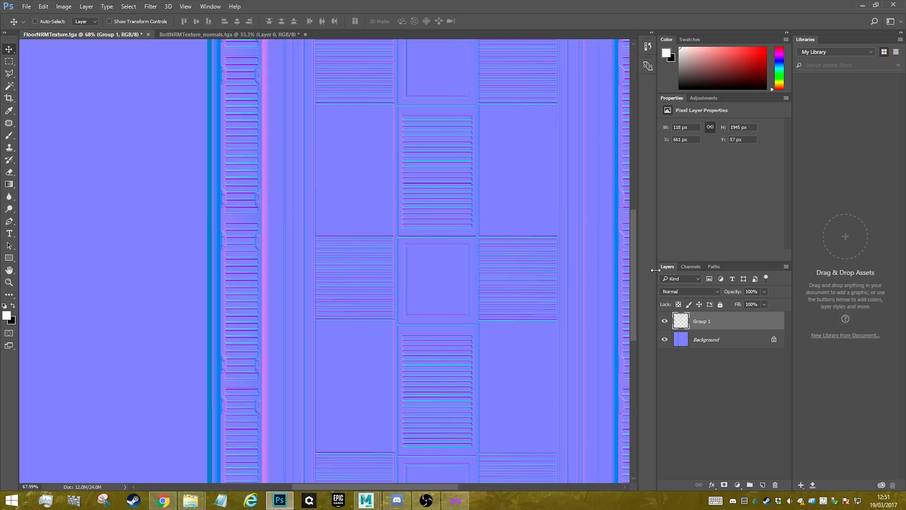
# - Duplicate both bolt columns as a new layer onto the matching slatted strip at the texture's right edge
pyautogui.keyDown('ctrl'); pyautogui.click(679, 321); pyautogui.keyUp('ctrl')
pyautogui.moveTo(259, 246); pyautogui.dragTo(599, 252)
pyautogui.hotkey('ctrl', 'z')
pyautogui.moveTo(259, 246); pyautogui.dragTo(564, 251)
pyautogui.keyDown('alt'); pyautogui.scroll(-4, 308, 262); pyautogui.keyUp('alt')
pyautogui.keyDown('alt'); pyautogui.scroll(10, 243, 214); pyautogui.keyUp('alt')
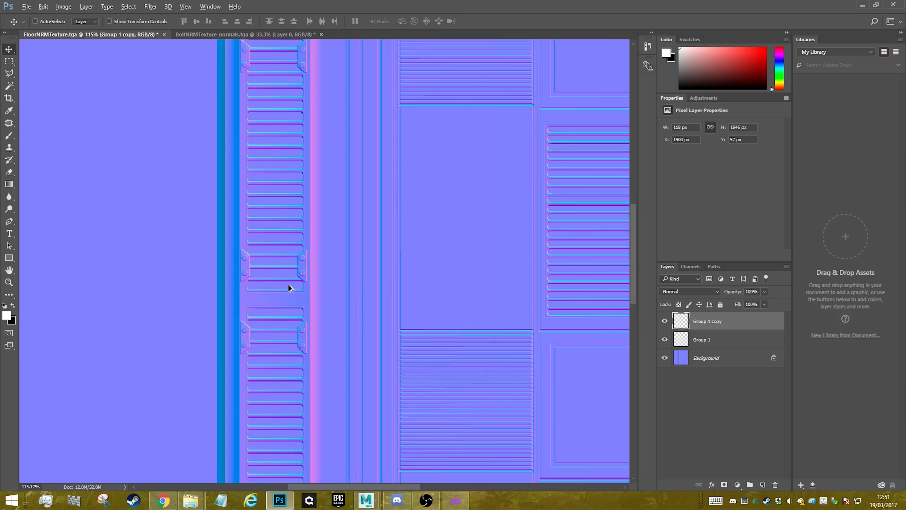
pyautogui.keyDown('alt'); pyautogui.scroll(-10, 285, 232); pyautogui.keyUp('alt')
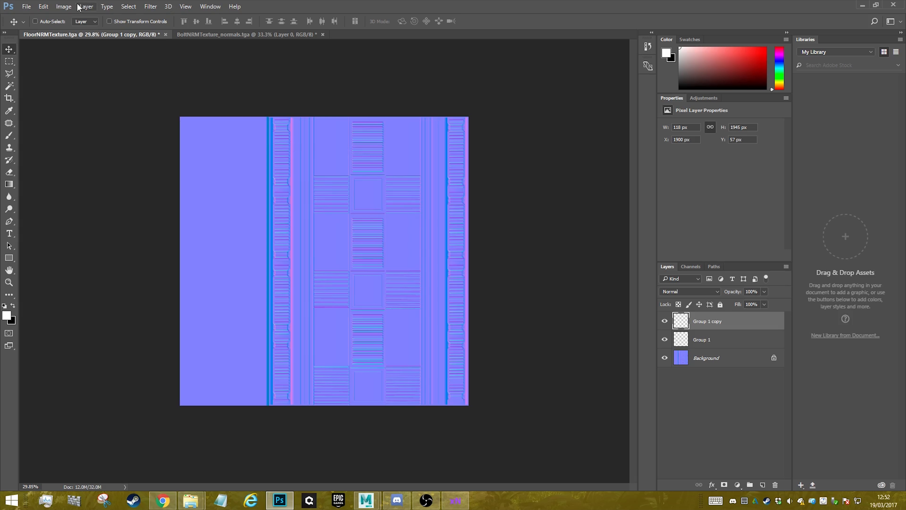
# - Open PlatformFloor from the Output folder, show the NRM group and hide Layer 20 in the ColourMap group
pyautogui.click(43, 7)
pyautogui.moveTo(27, 6)
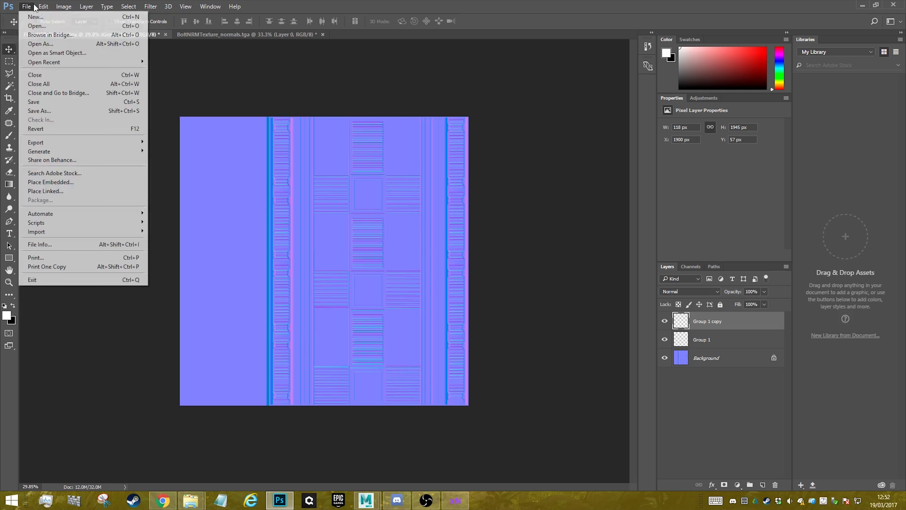
pyautogui.click(36, 26)
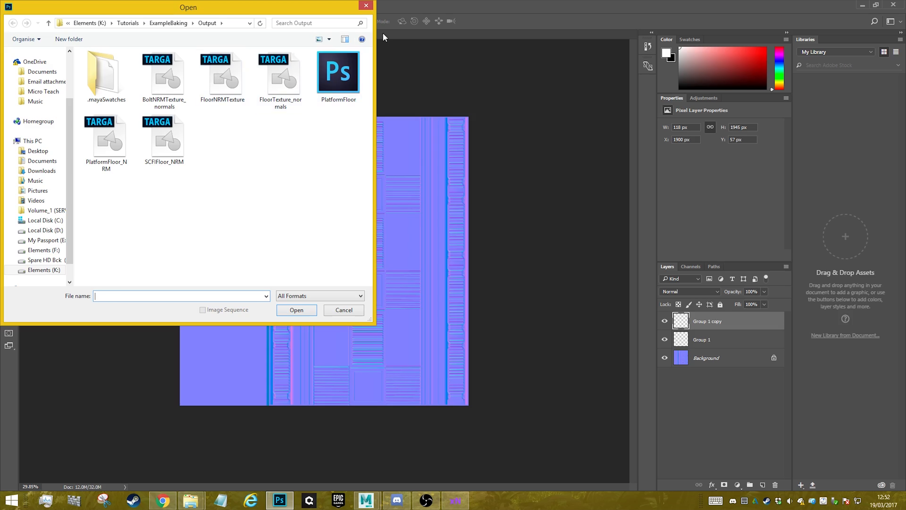
pyautogui.doubleClick(352, 70)
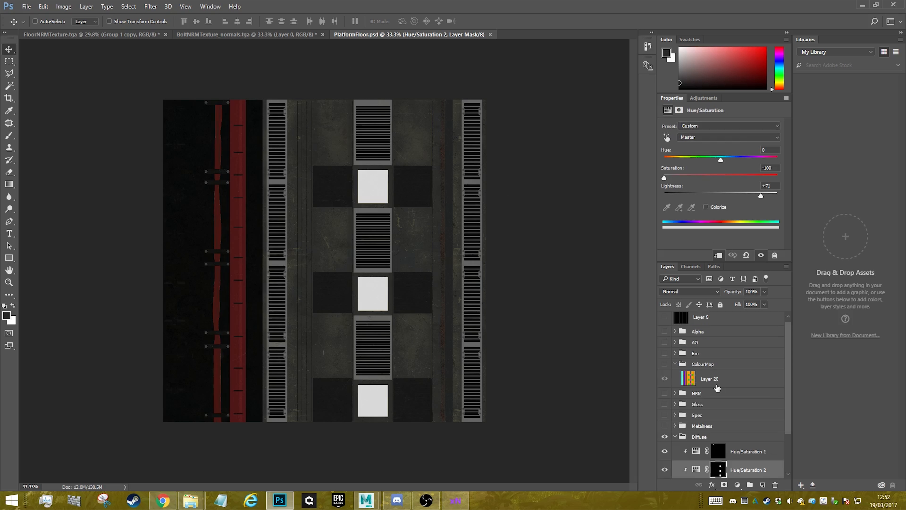
pyautogui.click(664, 393)
pyautogui.click(665, 364)
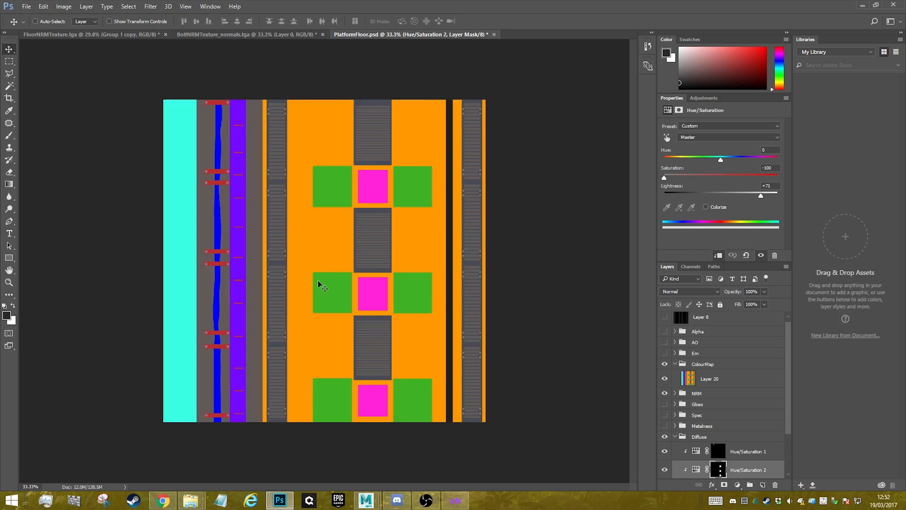
pyautogui.click(665, 379)
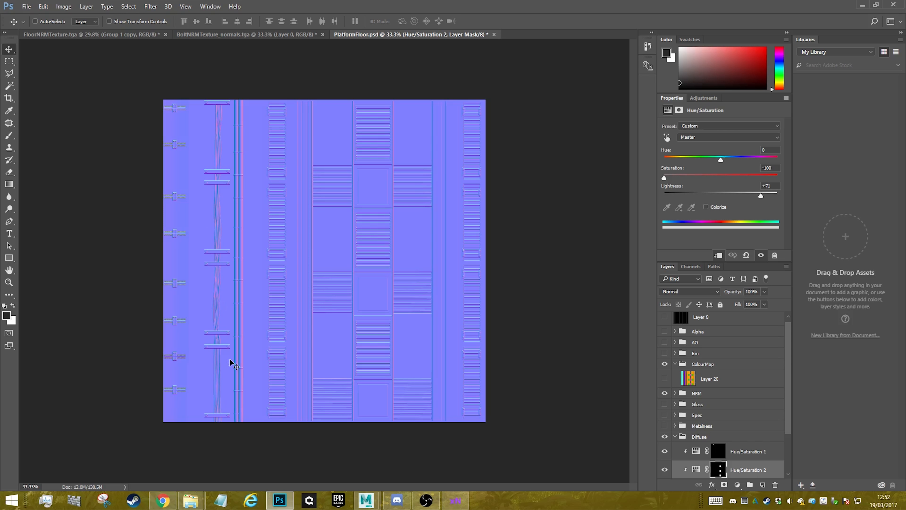
# - Examine the cables, pipes, clamps and bolted brackets in the finished platform floor normal map
pyautogui.keyDown('alt'); pyautogui.scroll(13, 189, 241); pyautogui.keyUp('alt')
pyautogui.keyDown('alt'); pyautogui.scroll(4, 189, 246); pyautogui.keyUp('alt')
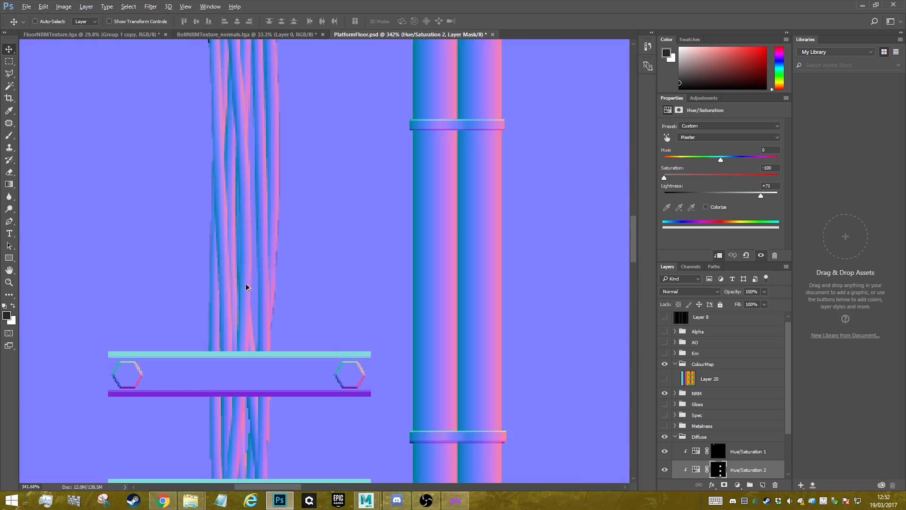
pyautogui.keyDown('alt'); pyautogui.scroll(-6, 247, 285); pyautogui.keyUp('alt')
pyautogui.keyDown('alt'); pyautogui.scroll(-5, 325, 326); pyautogui.keyUp('alt')
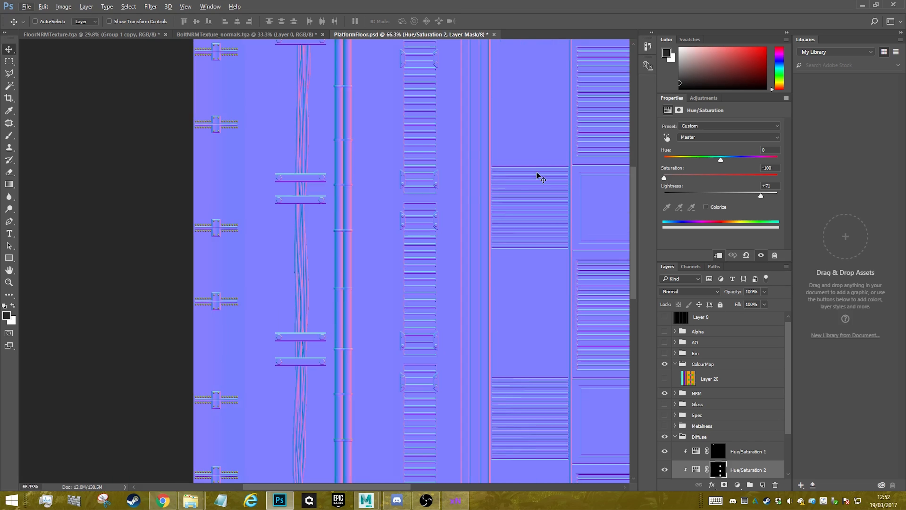
pyautogui.keyDown('alt'); pyautogui.scroll(-3, 320, 225); pyautogui.keyUp('alt')
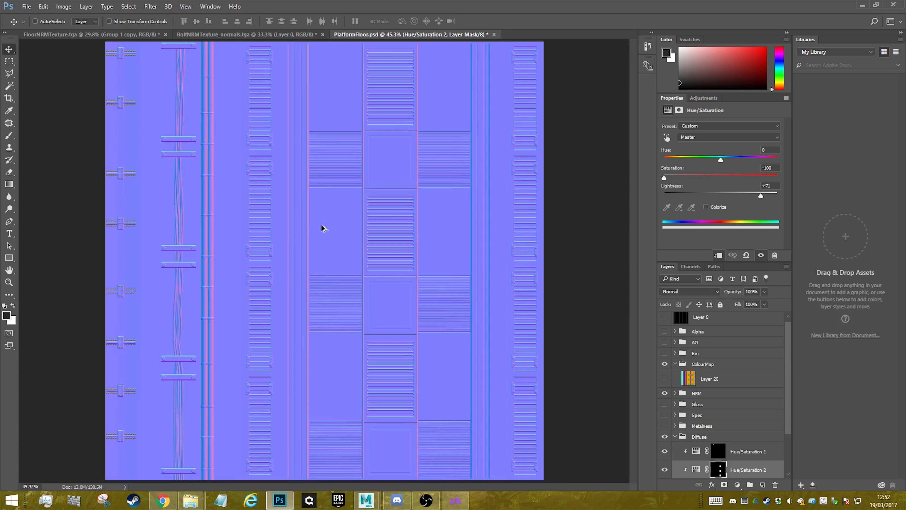
pyautogui.keyDown('alt'); pyautogui.scroll(12, 145, 201); pyautogui.keyUp('alt')
pyautogui.keyDown('alt'); pyautogui.scroll(3, 141, 292); pyautogui.keyUp('alt')
pyautogui.keyDown('alt'); pyautogui.scroll(-2, 163, 276); pyautogui.keyUp('alt')
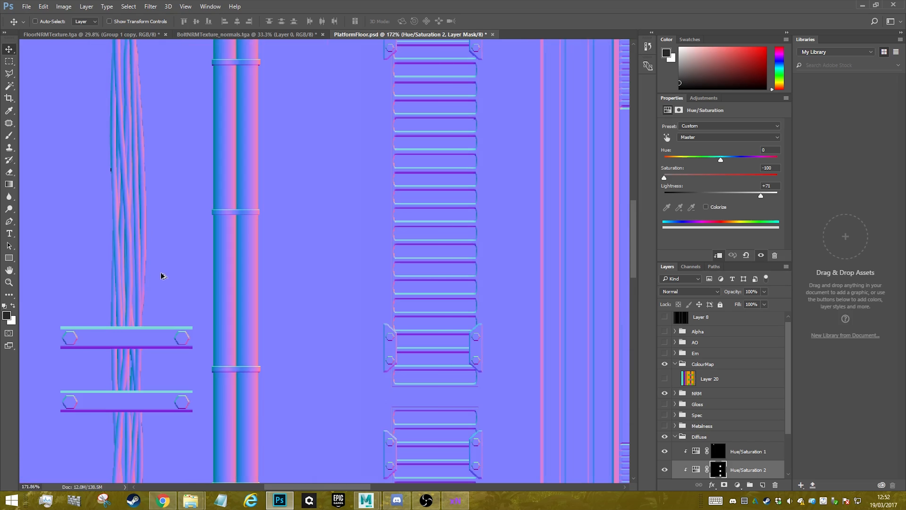
pyautogui.keyDown('alt'); pyautogui.scroll(-12, 227, 353); pyautogui.keyUp('alt')
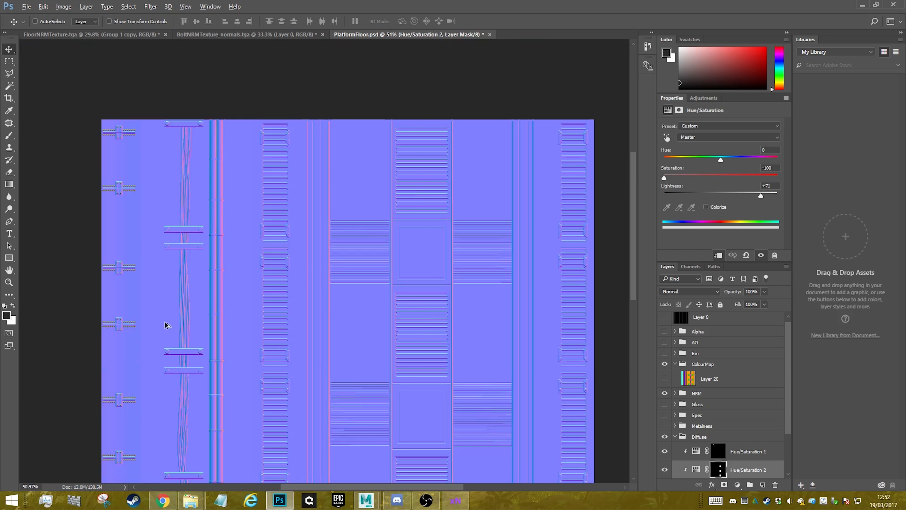
pyautogui.keyDown('alt'); pyautogui.scroll(18, 101, 324); pyautogui.keyUp('alt')
pyautogui.keyDown('alt'); pyautogui.scroll(-10, 182, 330); pyautogui.keyUp('alt')
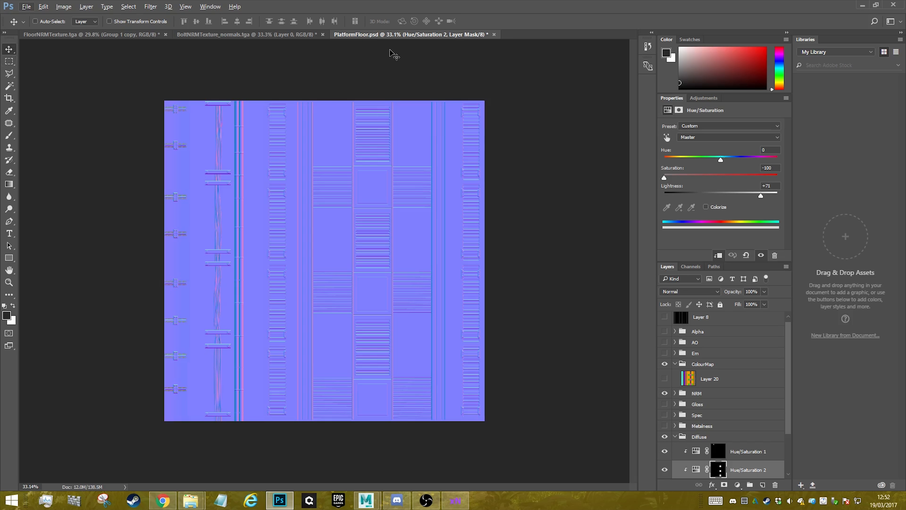
# - Check the bolt source texture, return to FloorNRMTexture.tga and inspect the bolted strips
pyautogui.click(229, 34)
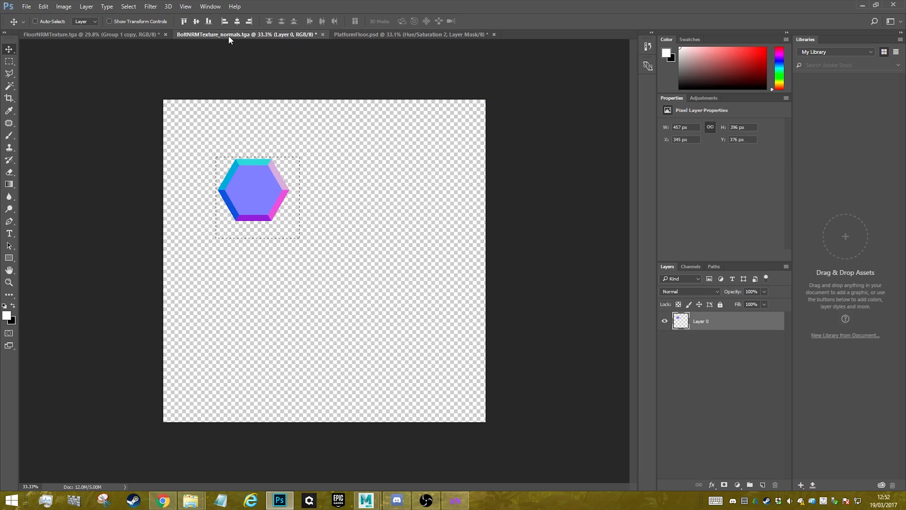
pyautogui.click(82, 35)
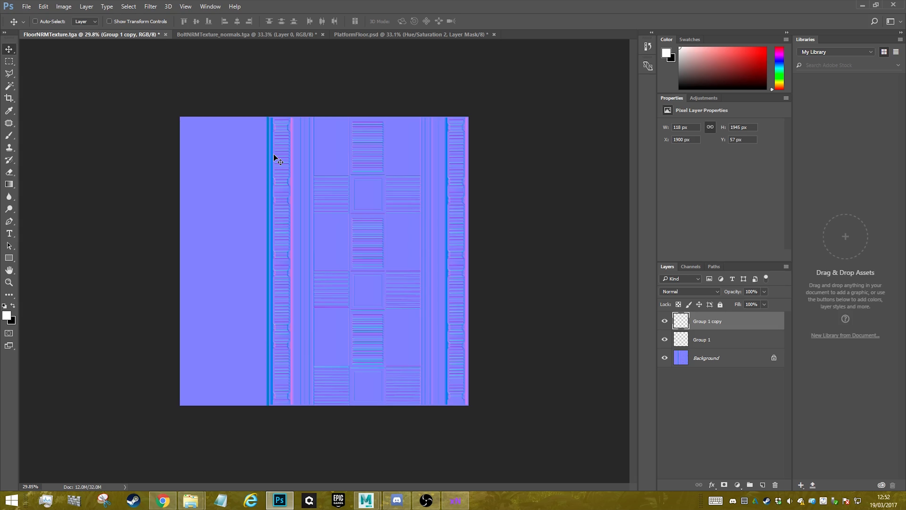
pyautogui.keyDown('alt'); pyautogui.scroll(10, 297, 149); pyautogui.keyUp('alt')
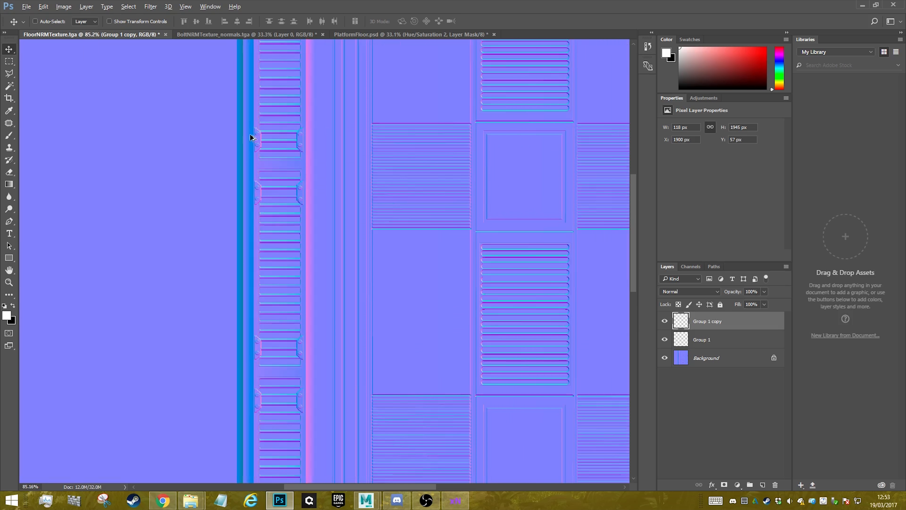
pyautogui.keyDown('alt'); pyautogui.scroll(-8, 303, 223); pyautogui.keyUp('alt')
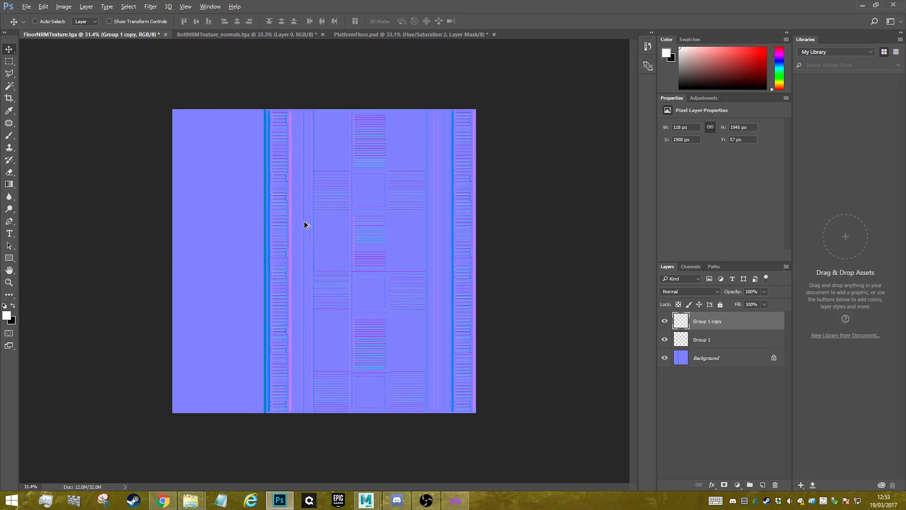
pyautogui.keyDown('alt'); pyautogui.scroll(4, 286, 228); pyautogui.keyUp('alt')
pyautogui.keyDown('alt'); pyautogui.scroll(-2, 300, 167); pyautogui.keyUp('alt')
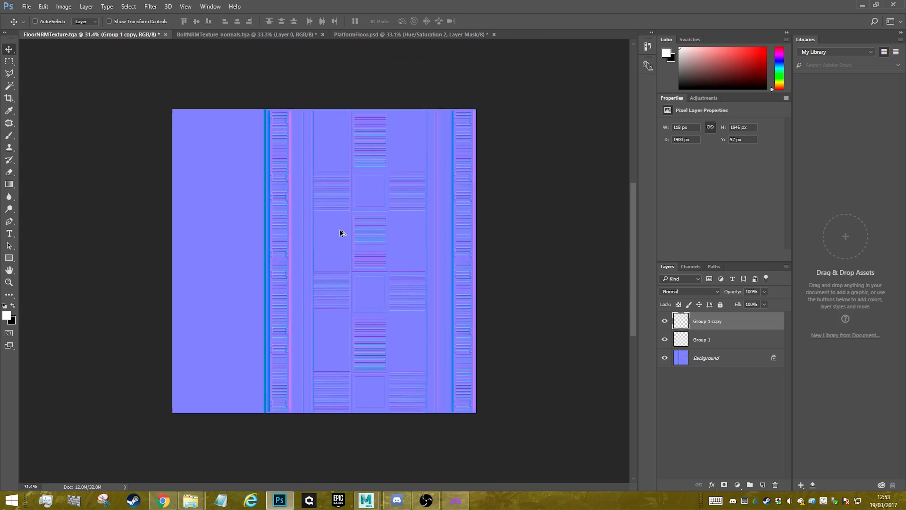